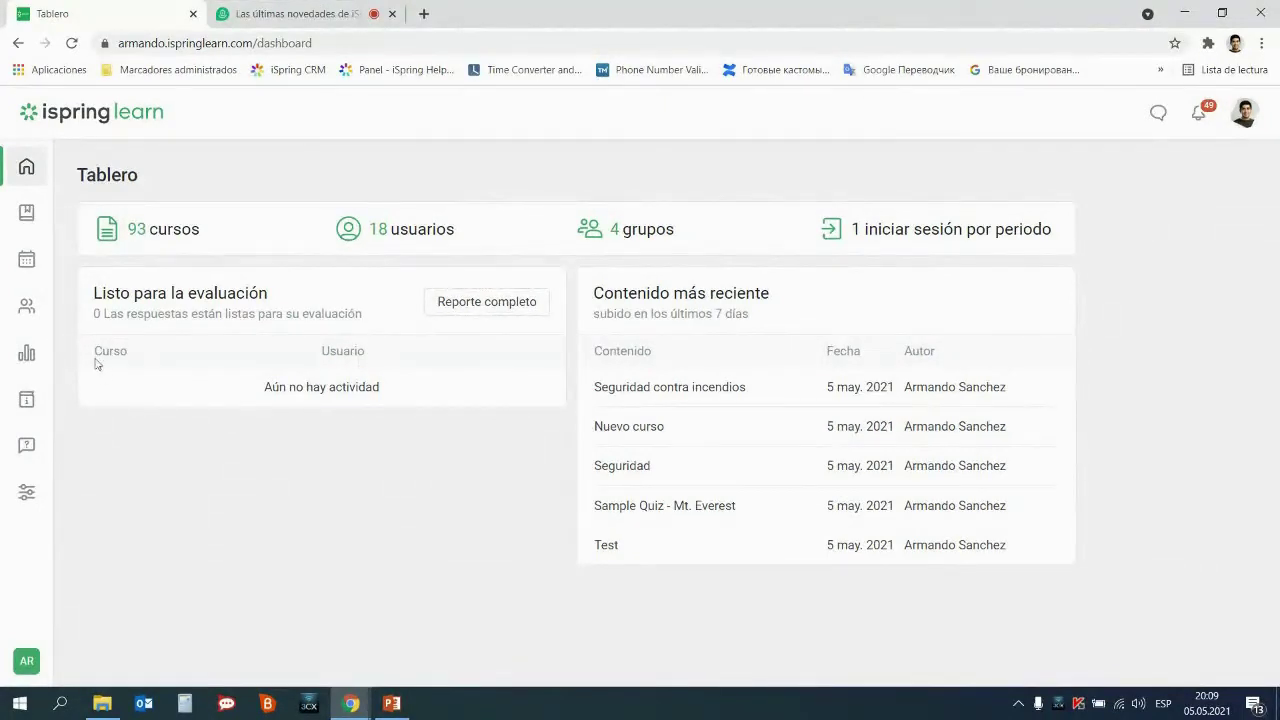
Open the content library and view the Entrenamiento project's learning path and Seguridad course
left_click(27, 213)
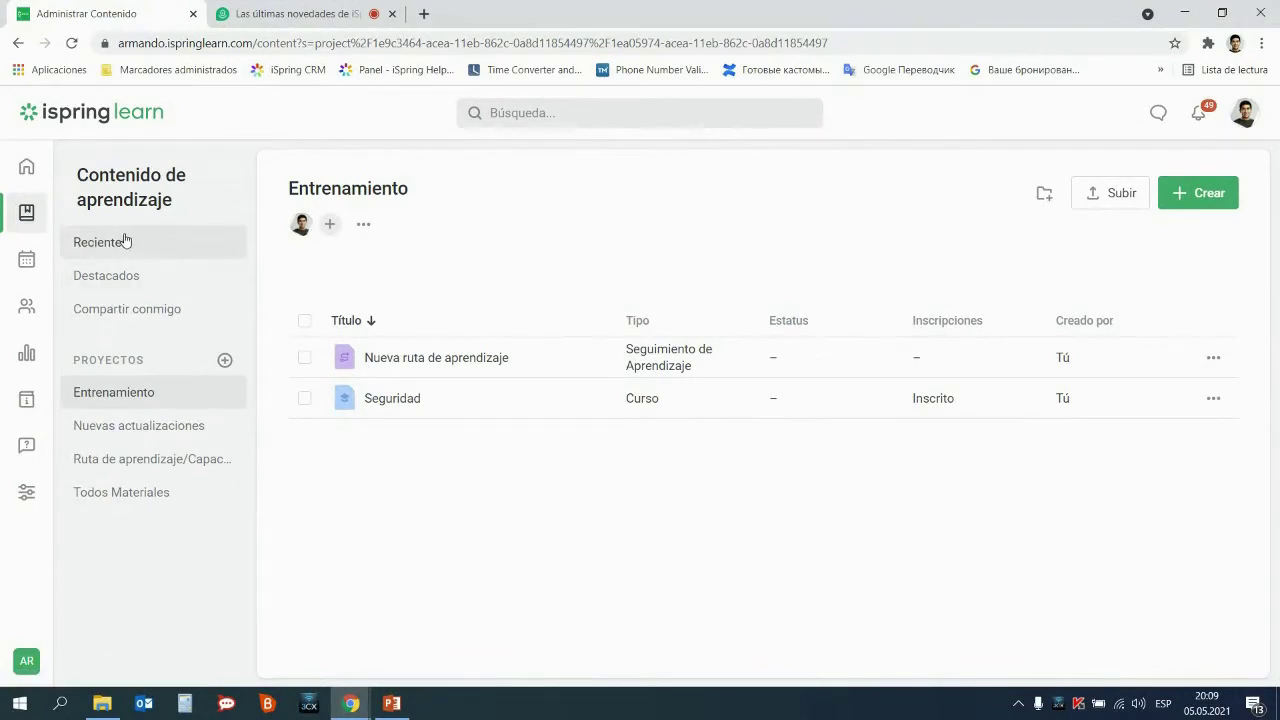
left_click(116, 277)
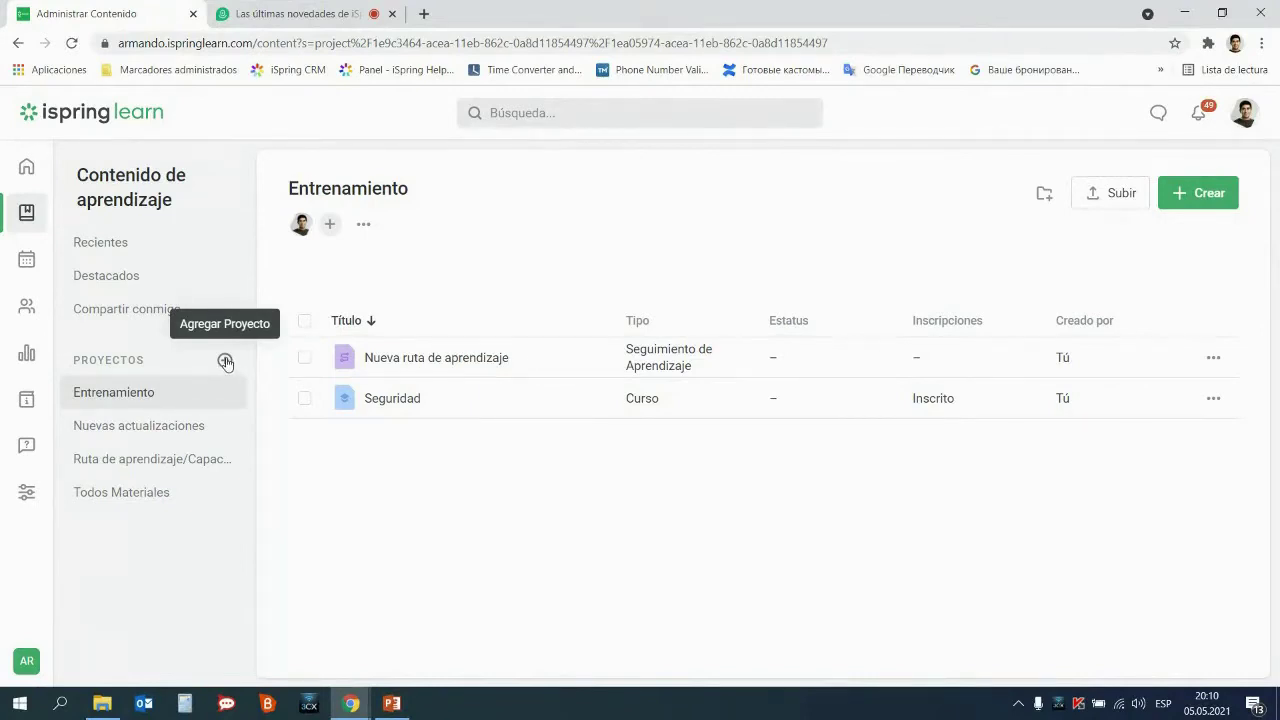
Add a new project named 'Seguridad contra incendios' and list people to add as collaborators
left_click(225, 361)
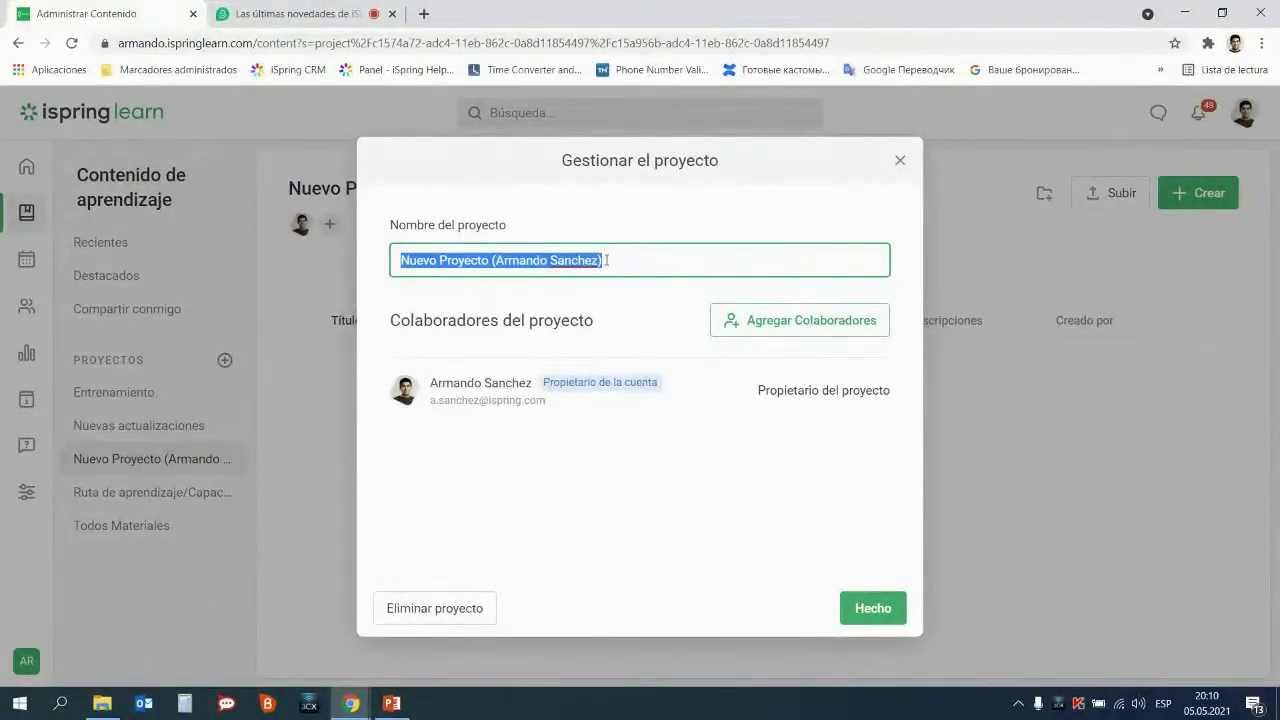
type("Se")
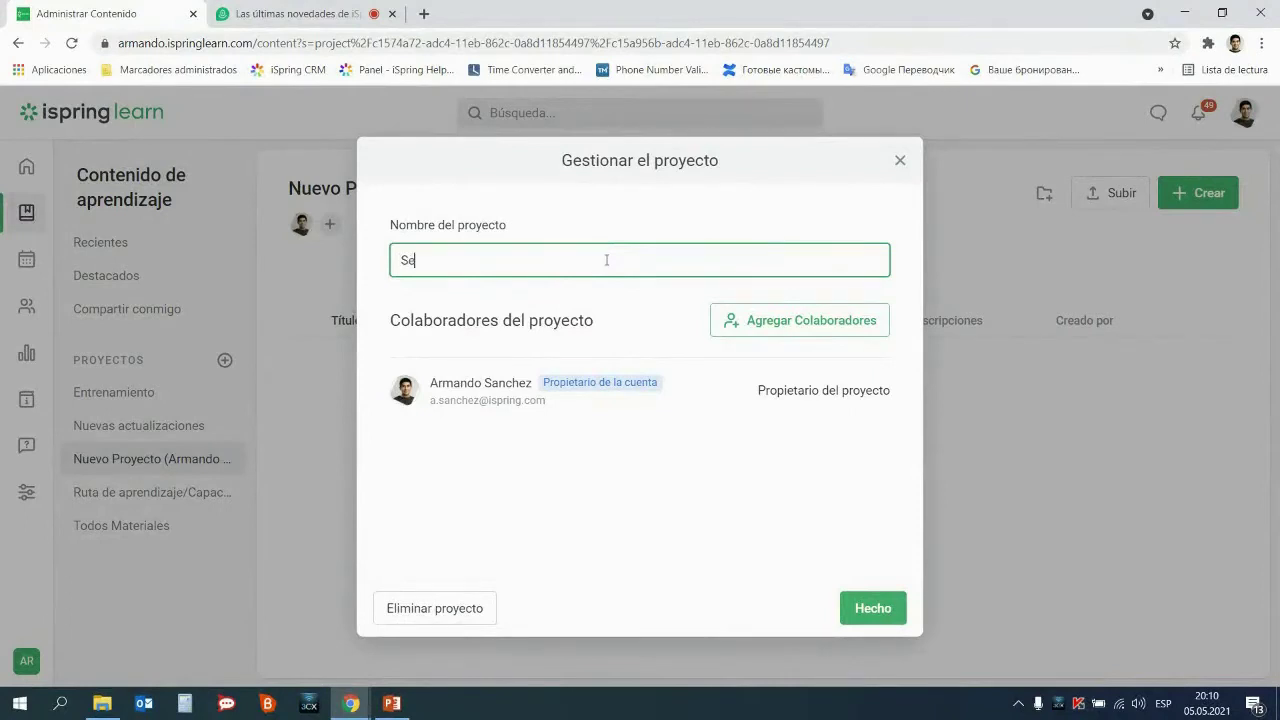
type("guridad contra incendios")
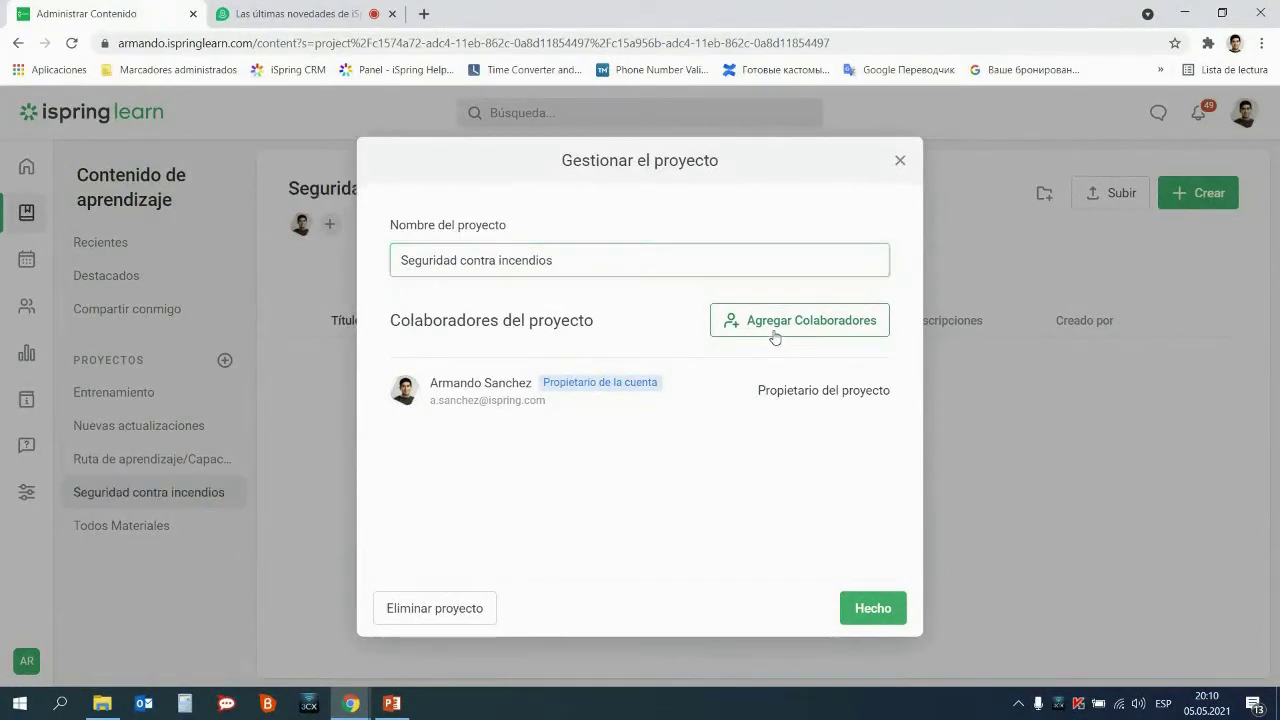
left_click(775, 337)
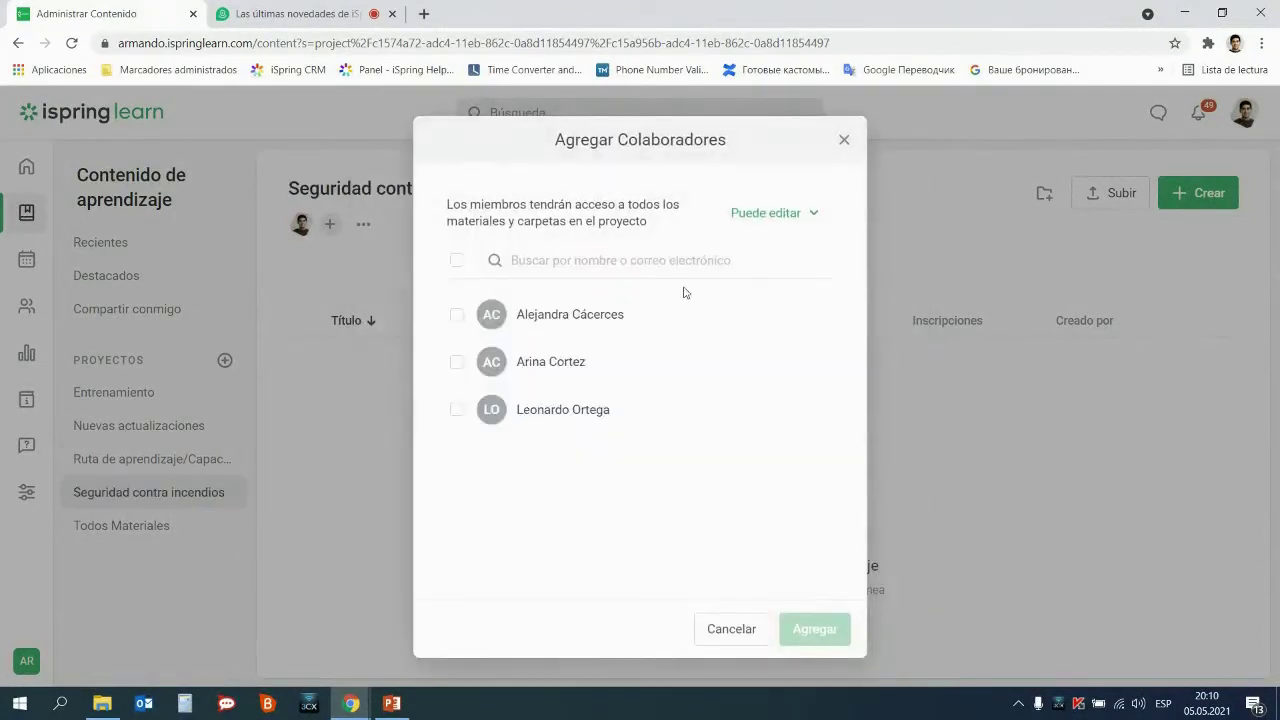
Add all three users to the project as collaborators with Puede ver permission
left_click(456, 316)
left_click(456, 366)
left_click(457, 410)
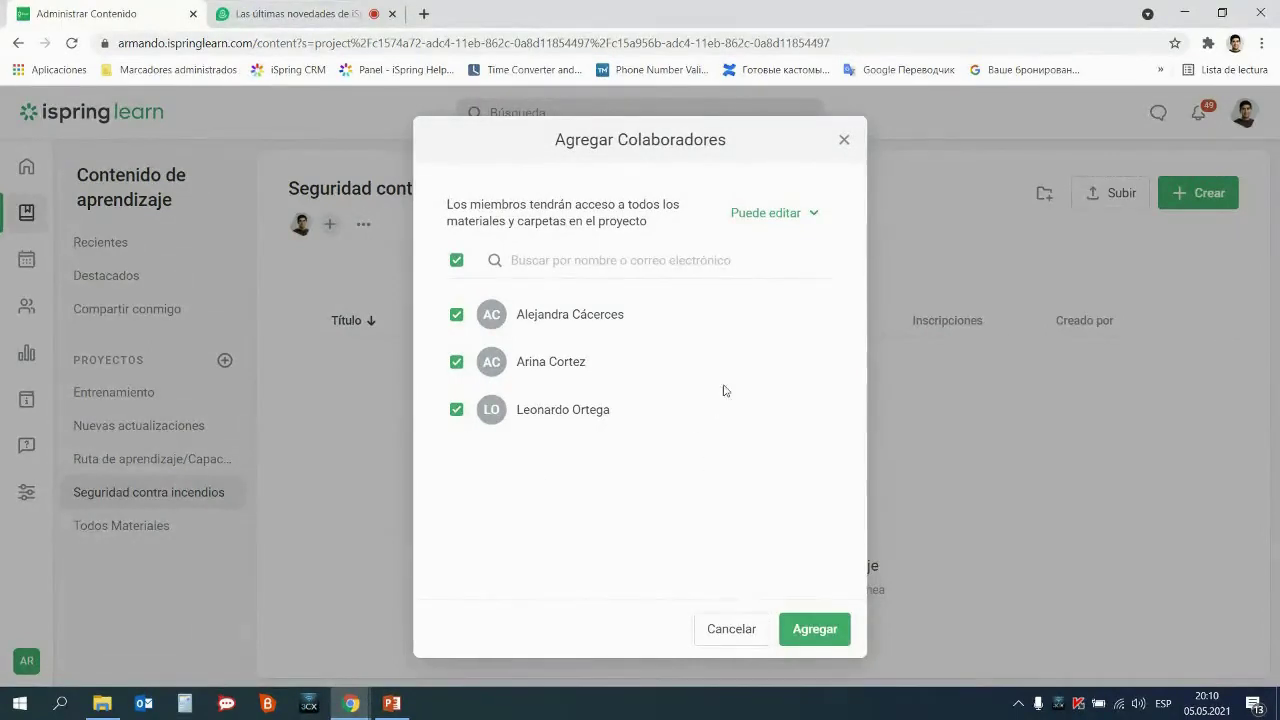
left_click(793, 219)
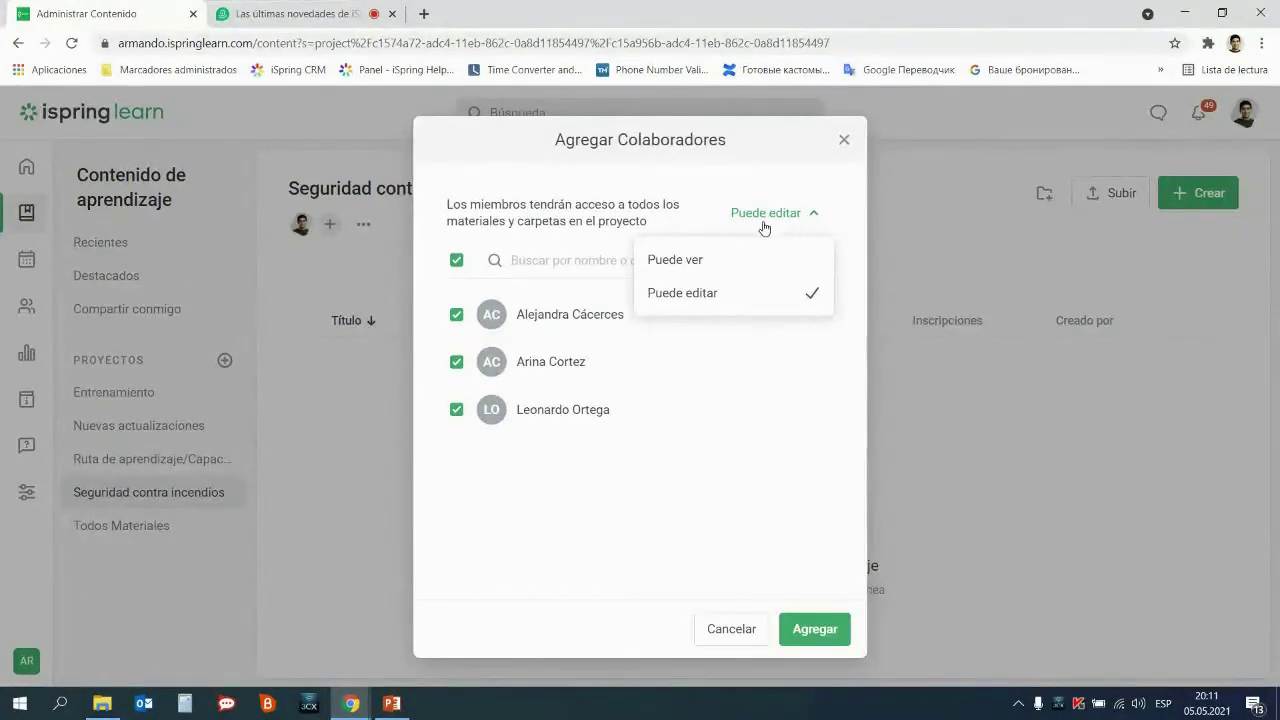
left_click(716, 260)
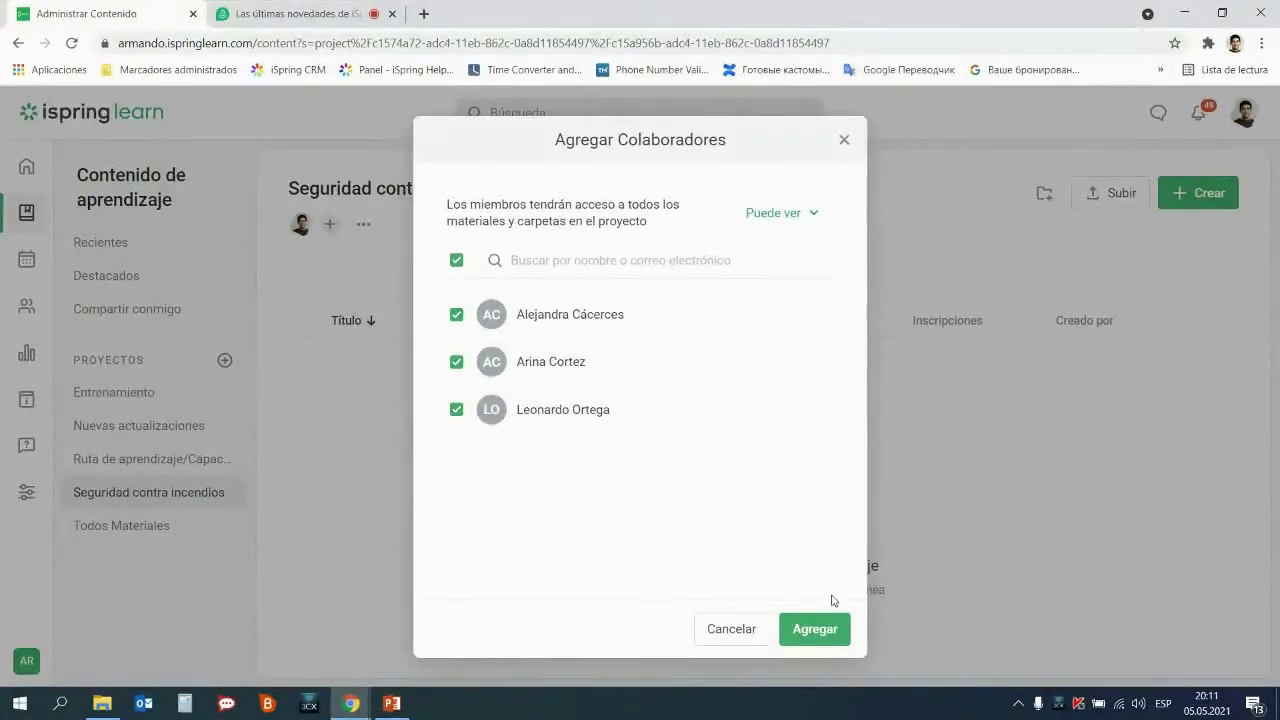
left_click(816, 630)
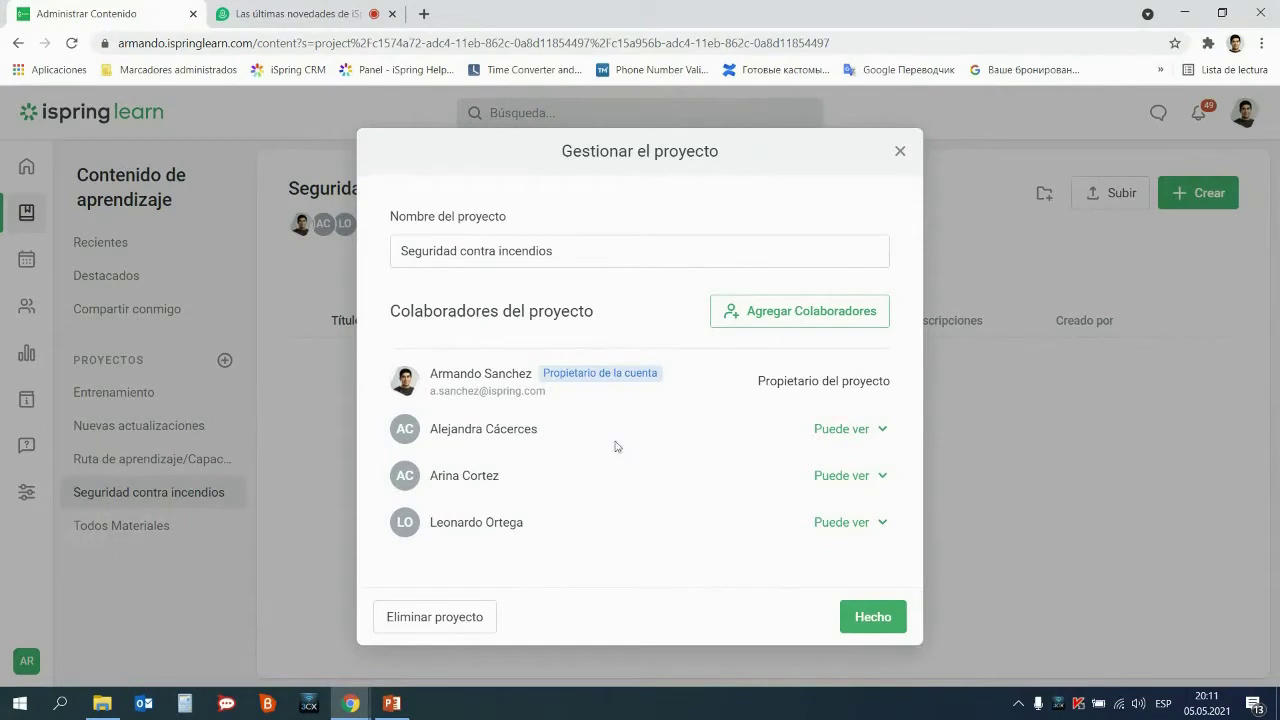
Close the Gestionar el proyecto dialog with Hecho
left_click(874, 617)
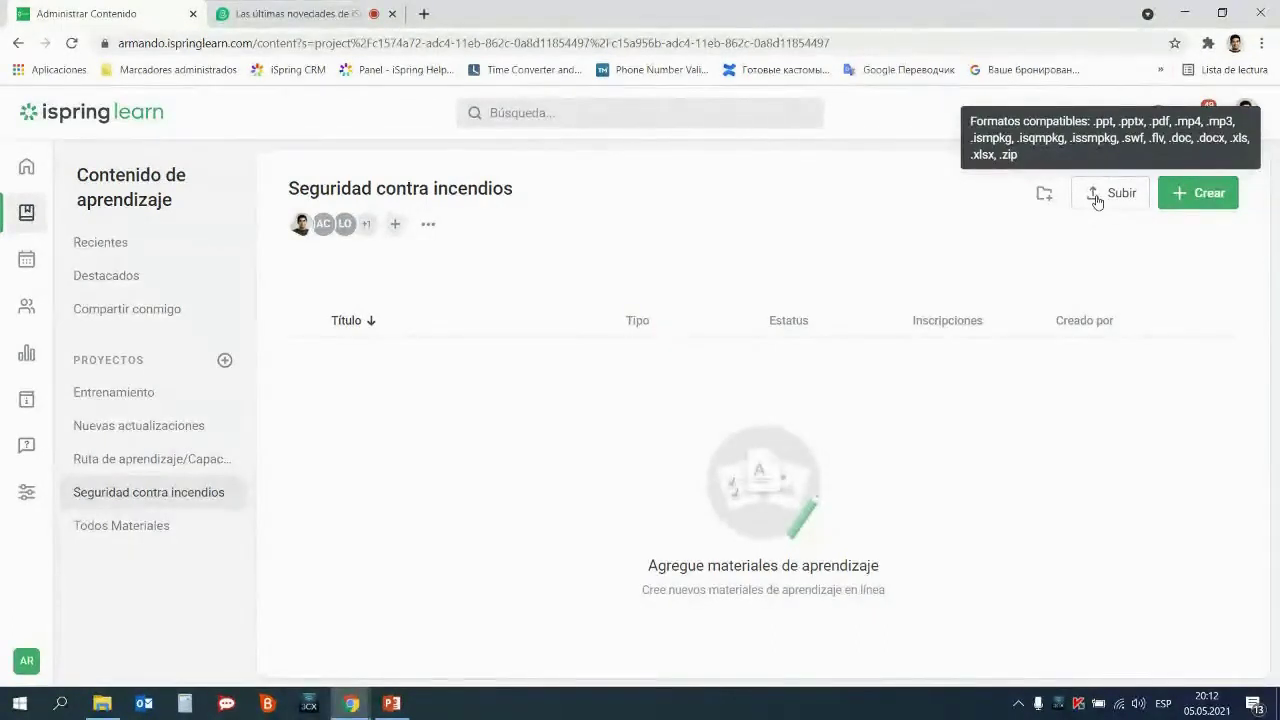
Create a new Curso from the Crear menu in the Seguridad contra incendios project
left_click(1187, 200)
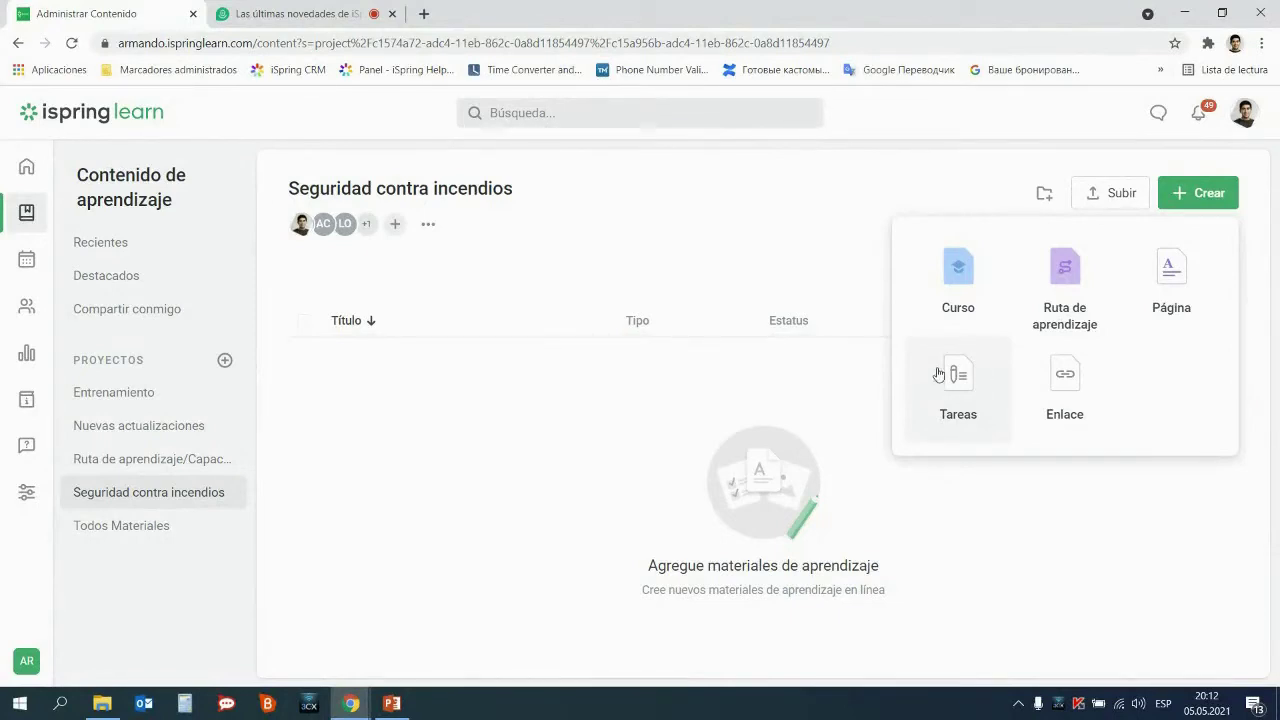
left_click(952, 284)
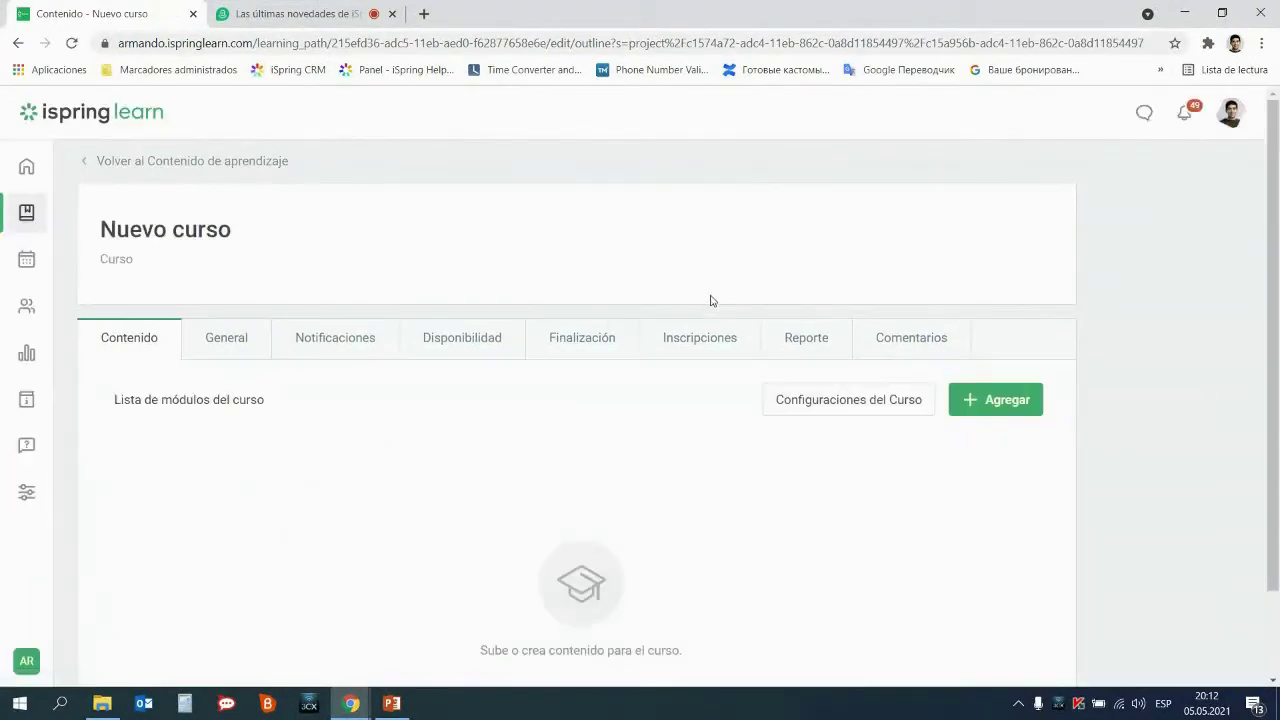
Retitle the course 'Seguridad contra incendios' and choose Seleccionar material to copy existing content
triple_click(178, 230)
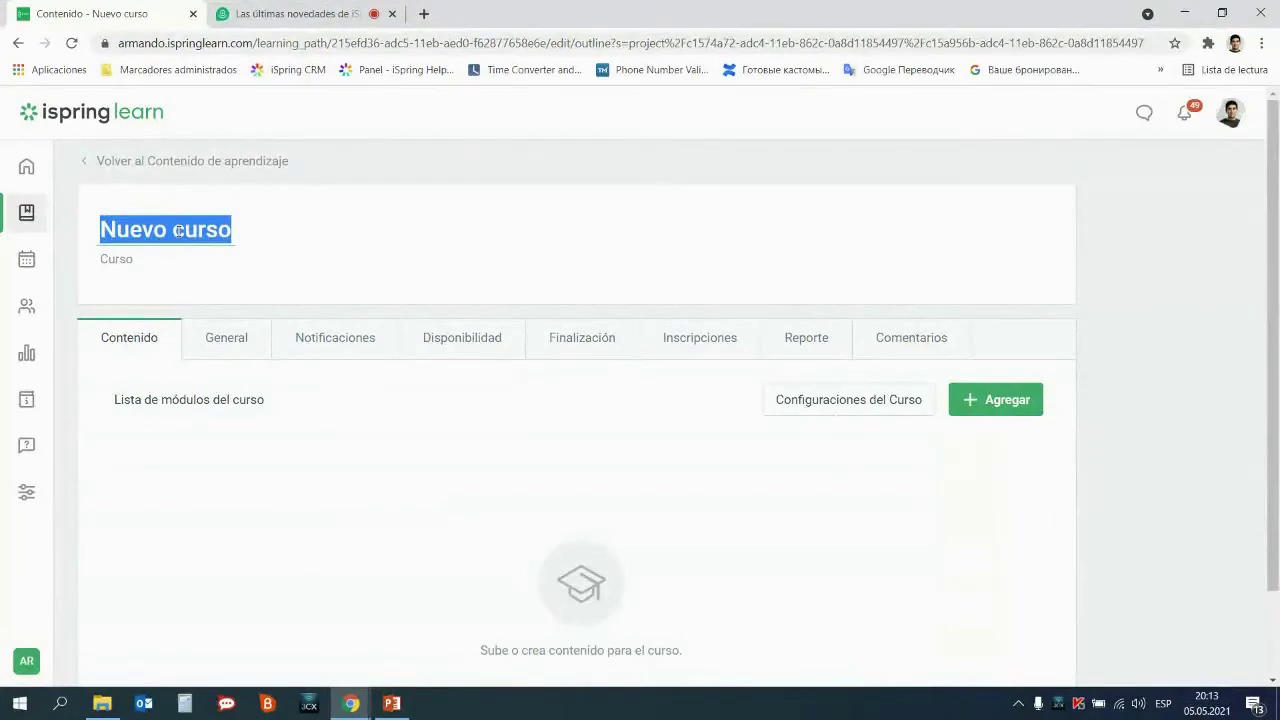
type("Segu")
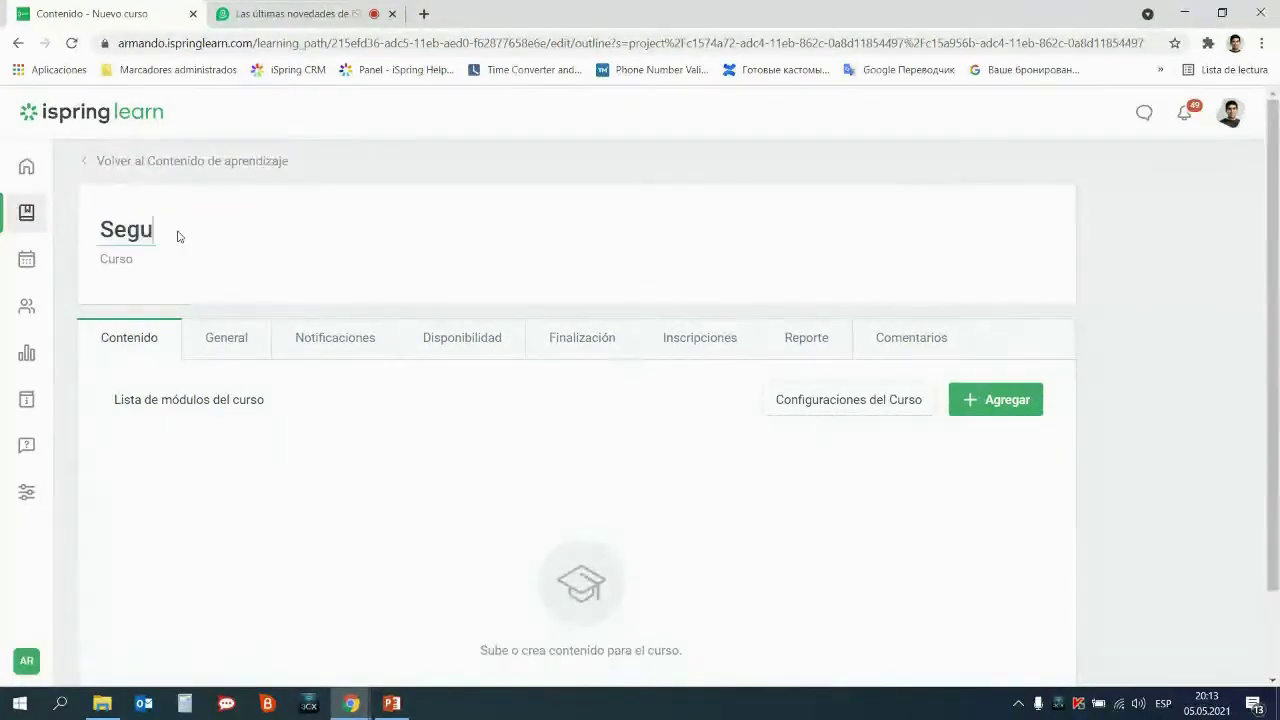
type("ridad ")
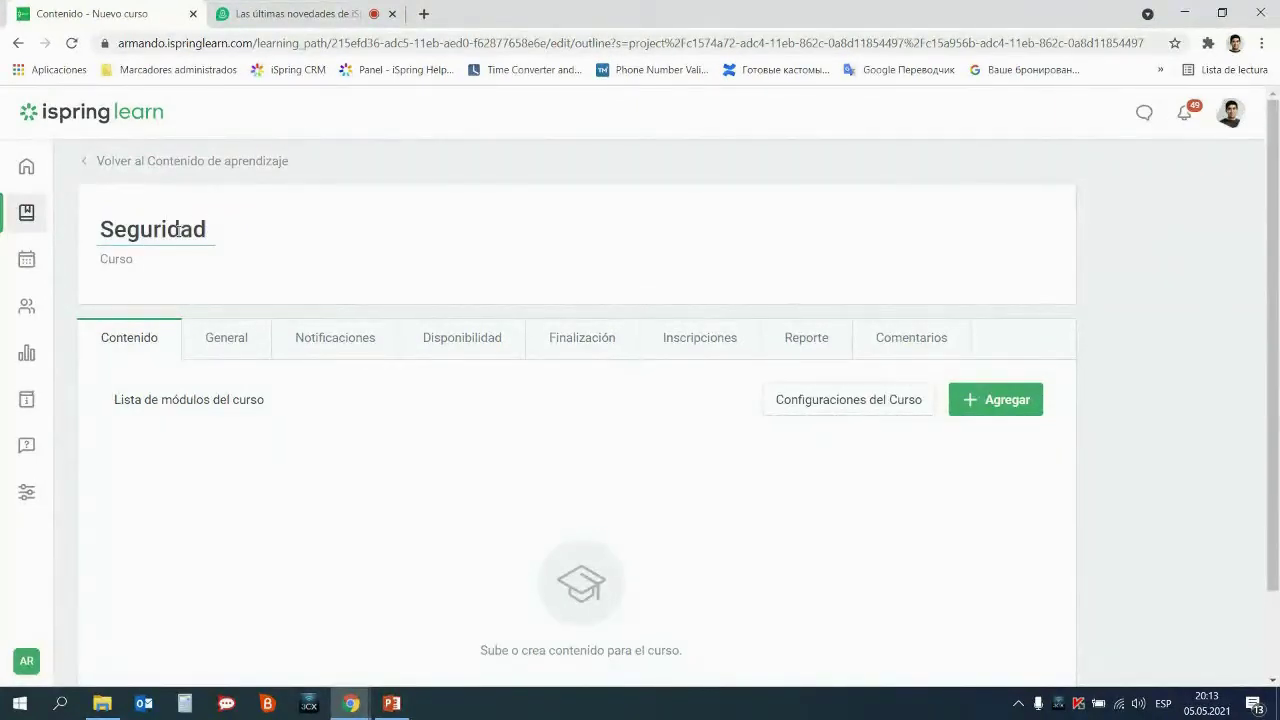
type("contra incen")
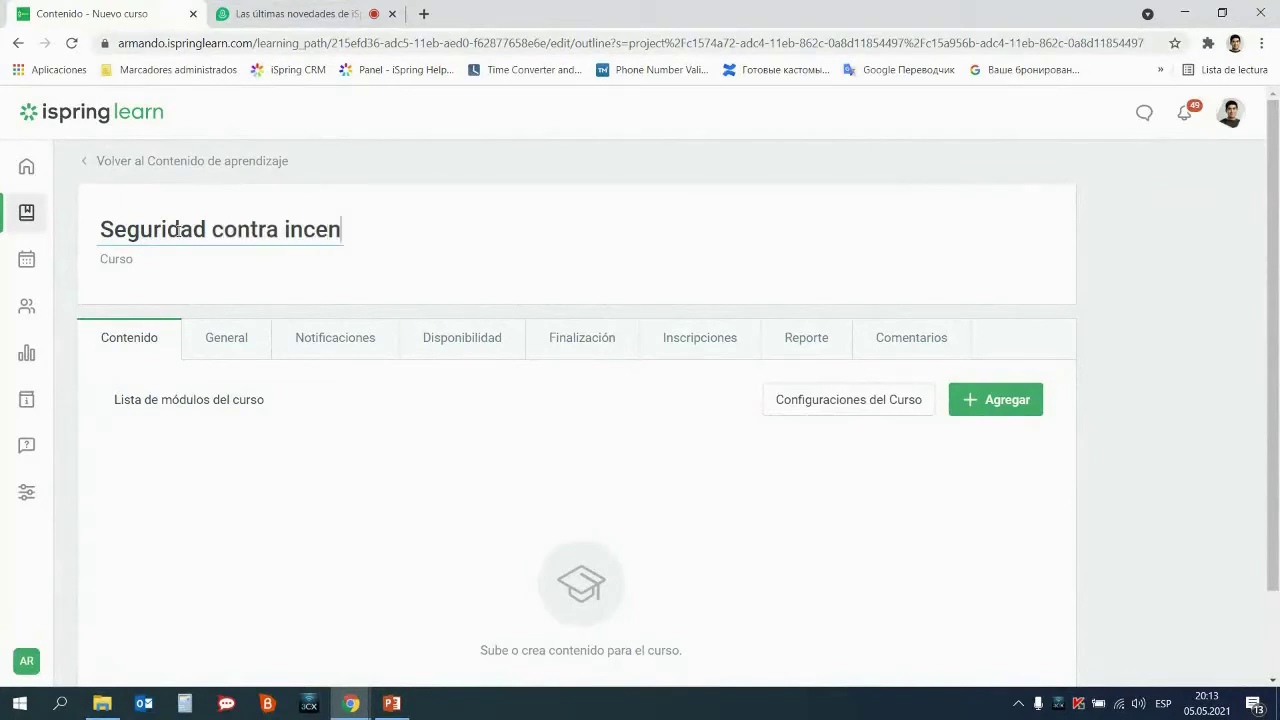
type("dios")
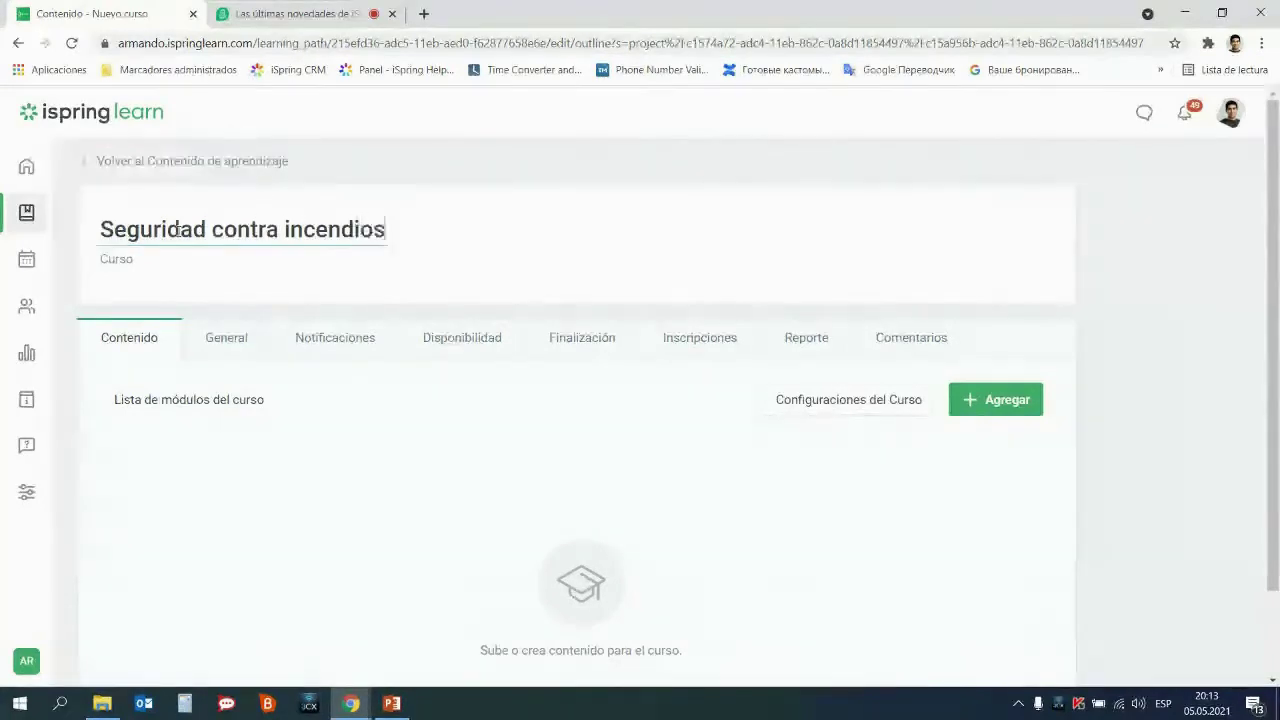
left_click(910, 500)
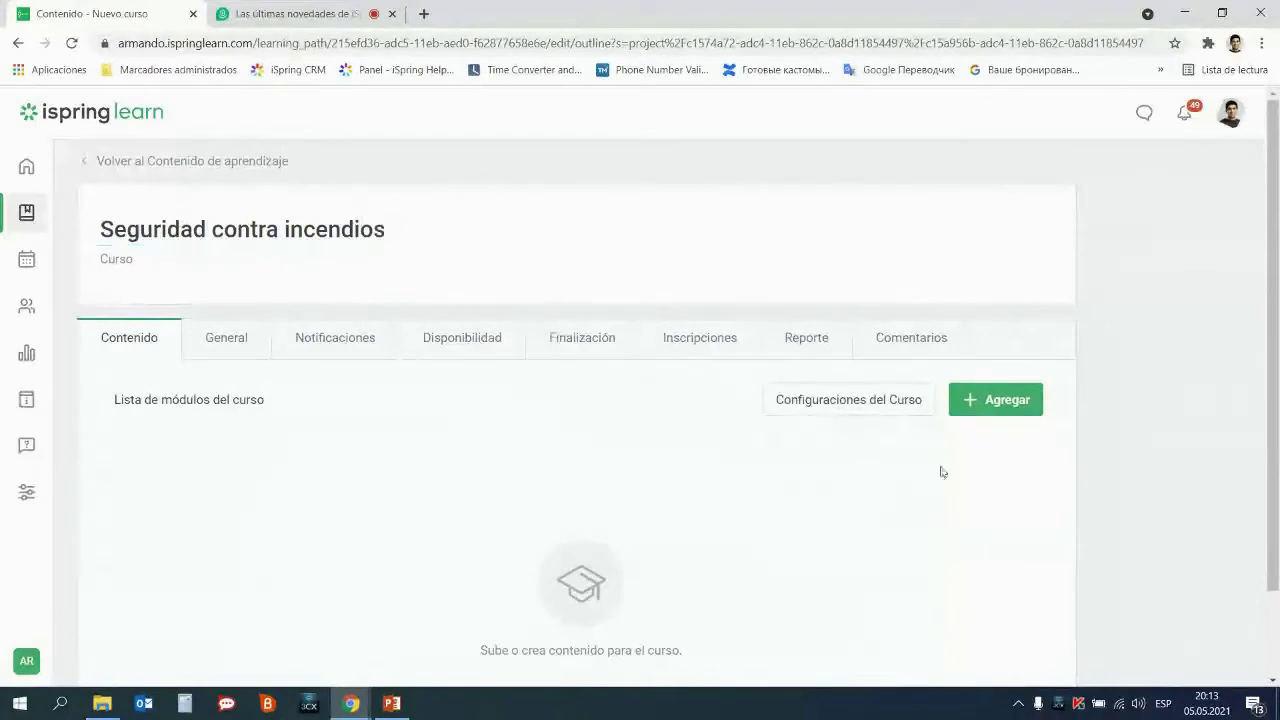
left_click(1005, 402)
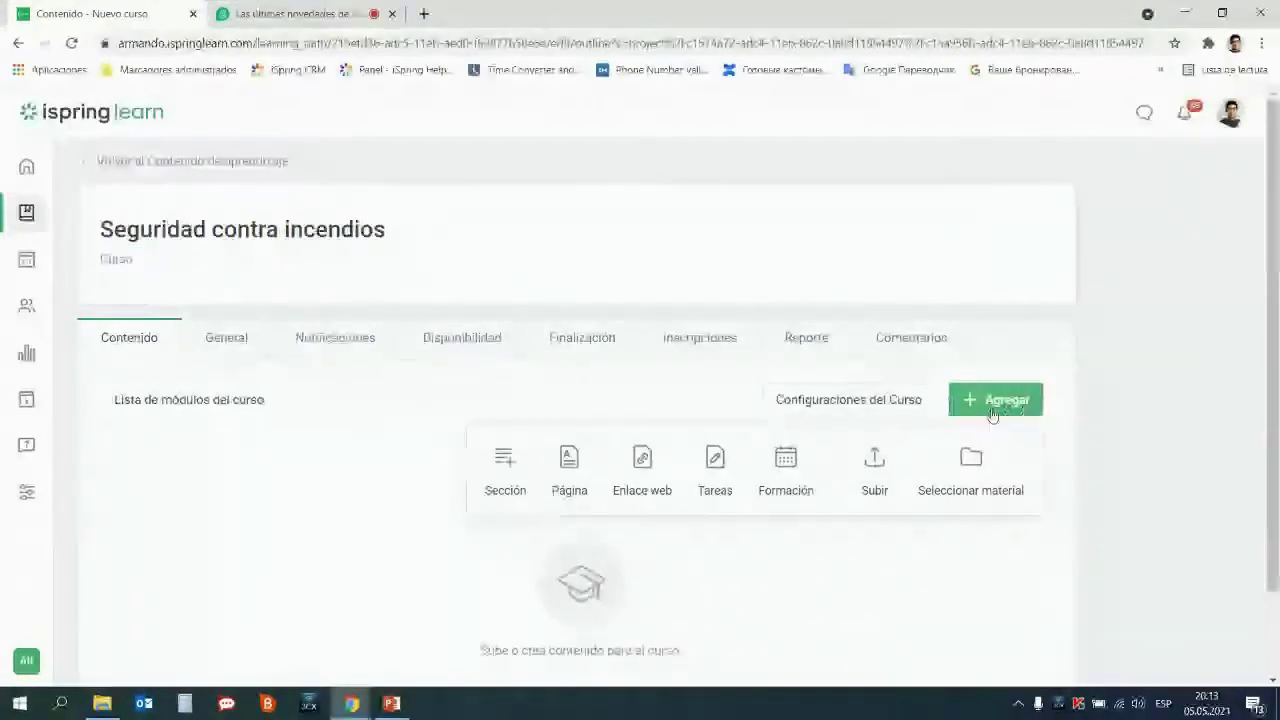
left_click(980, 457)
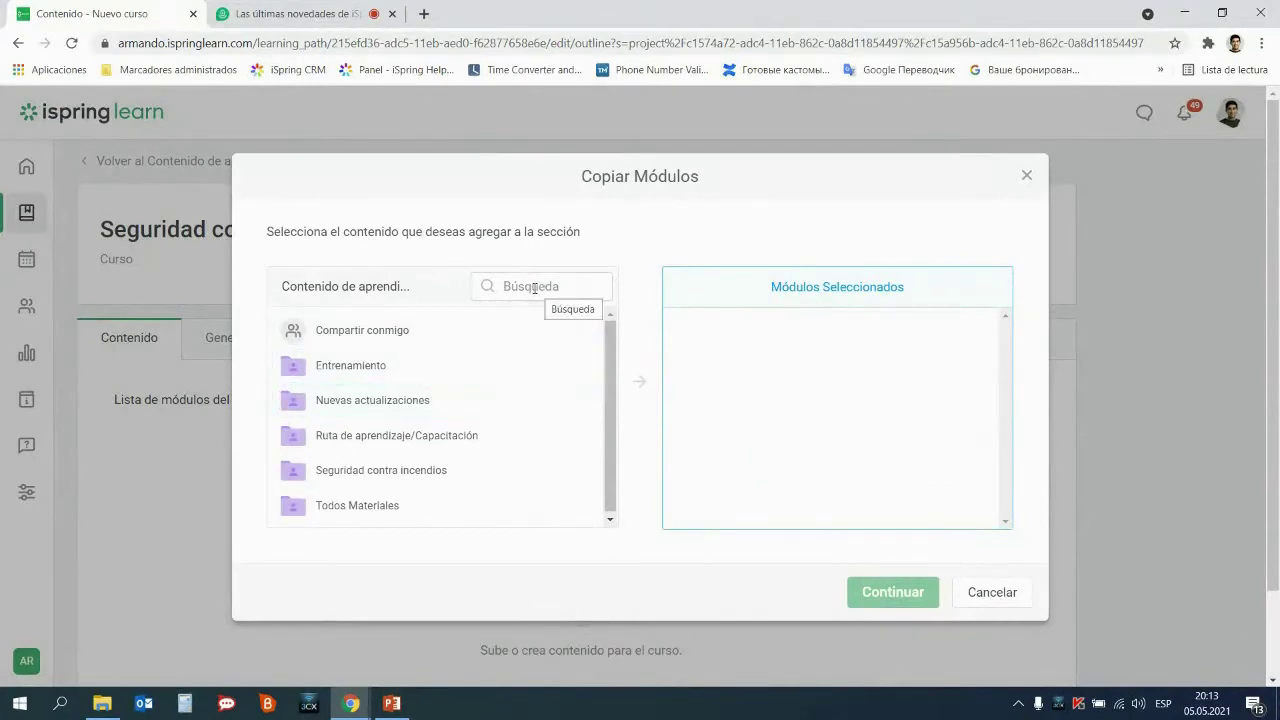
Search 'segu' and copy the Seguridad contra incendios material into the course as a separate copy
left_click(534, 288)
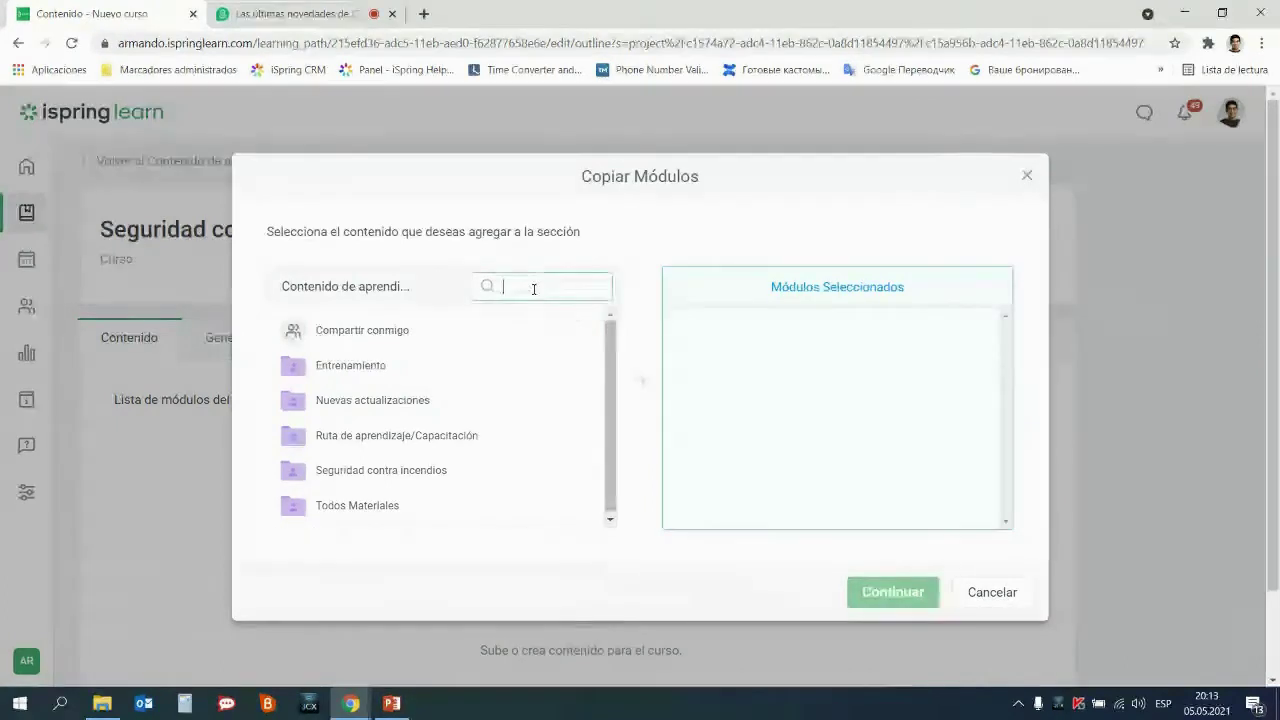
type("segu")
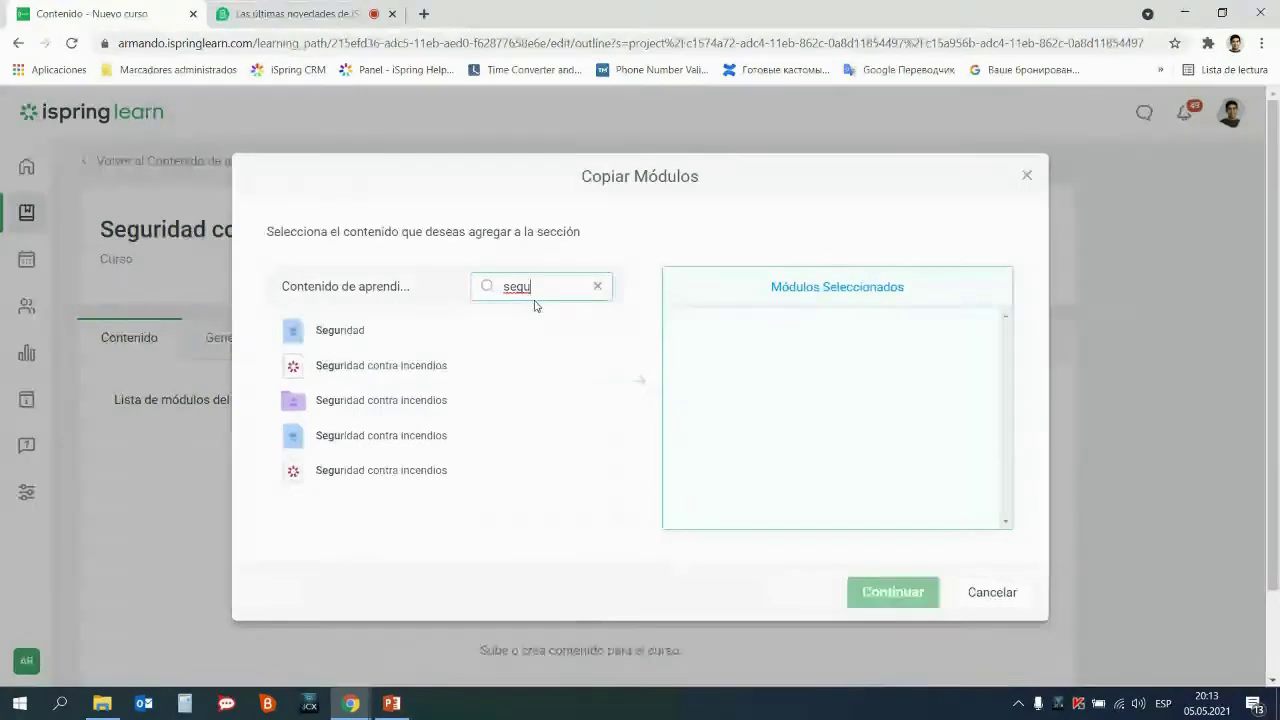
left_click(432, 366)
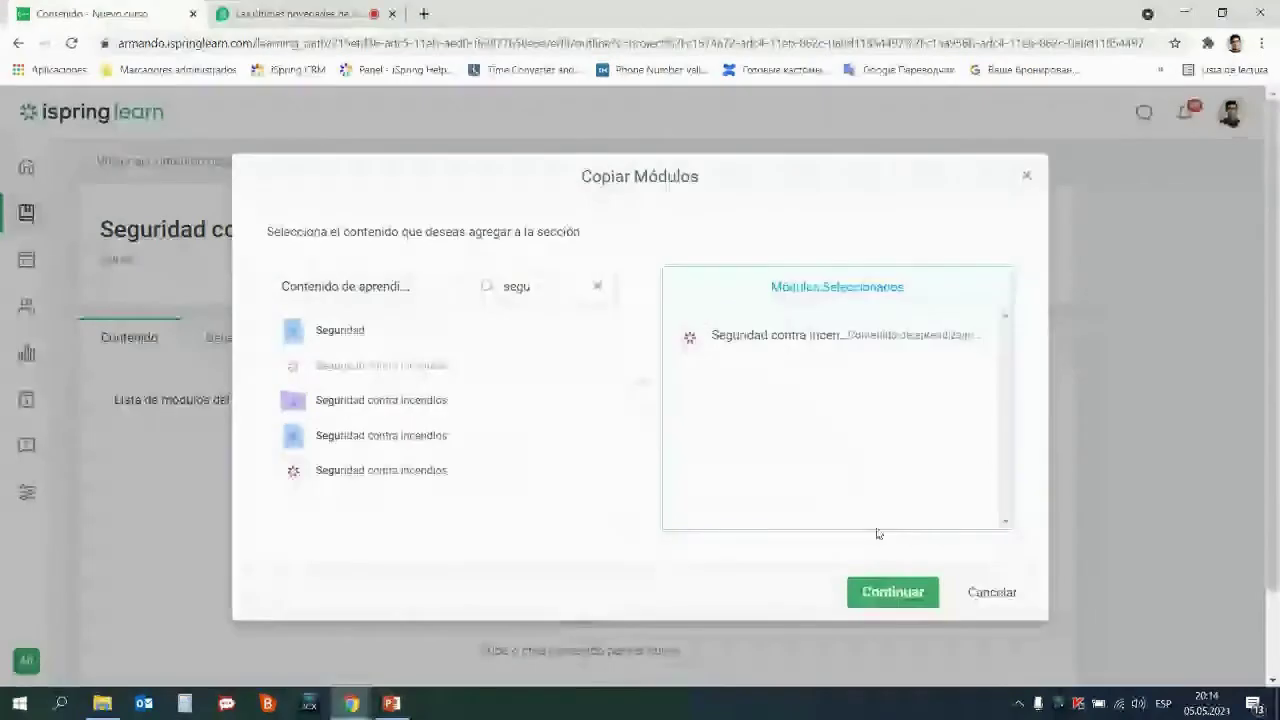
left_click(894, 593)
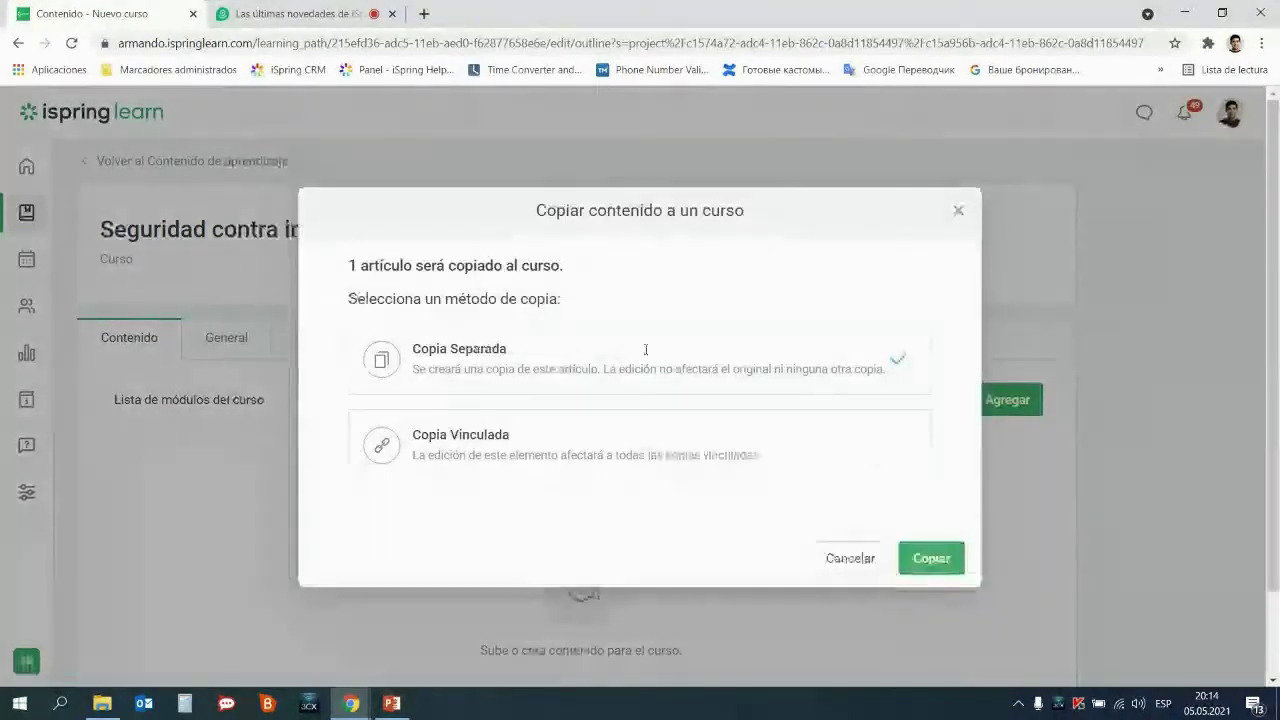
left_click(950, 556)
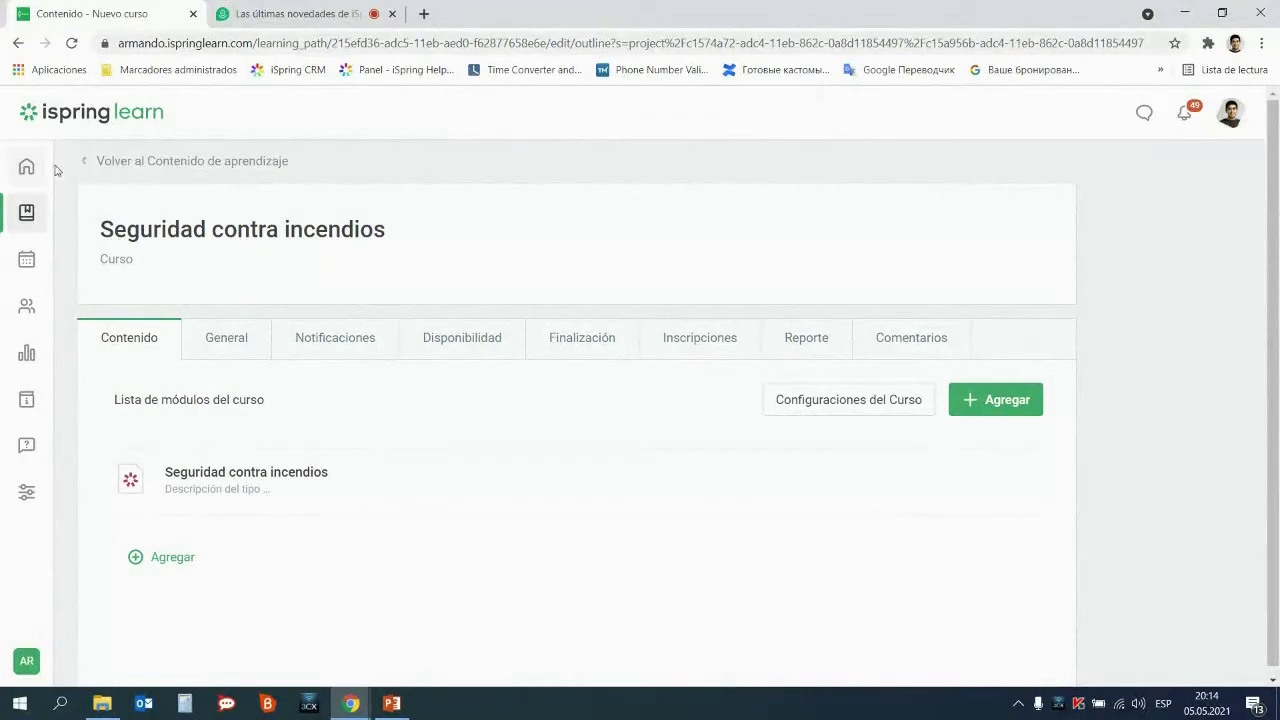
Go back to the Seguridad contra incendios project's learning content list
left_click(85, 171)
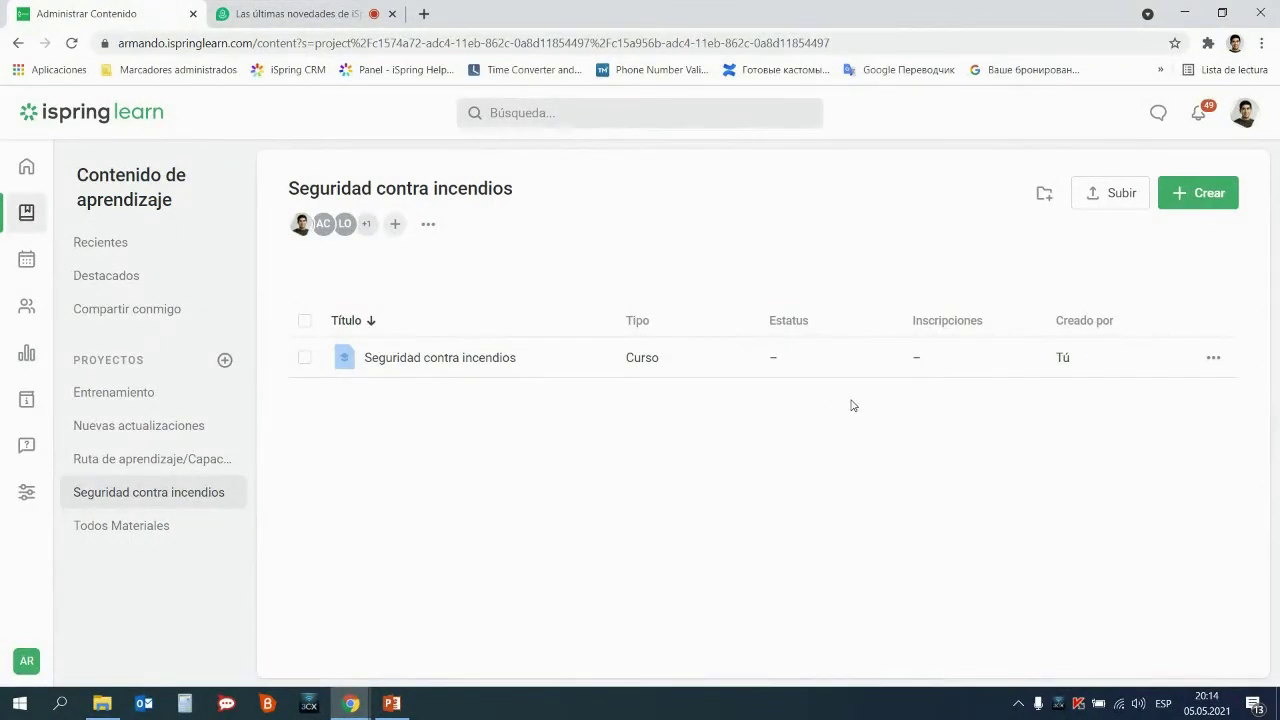
Check the fire-safety course's Colaborar settings without adding anyone, then go to Capacitaciones
left_click(1213, 360)
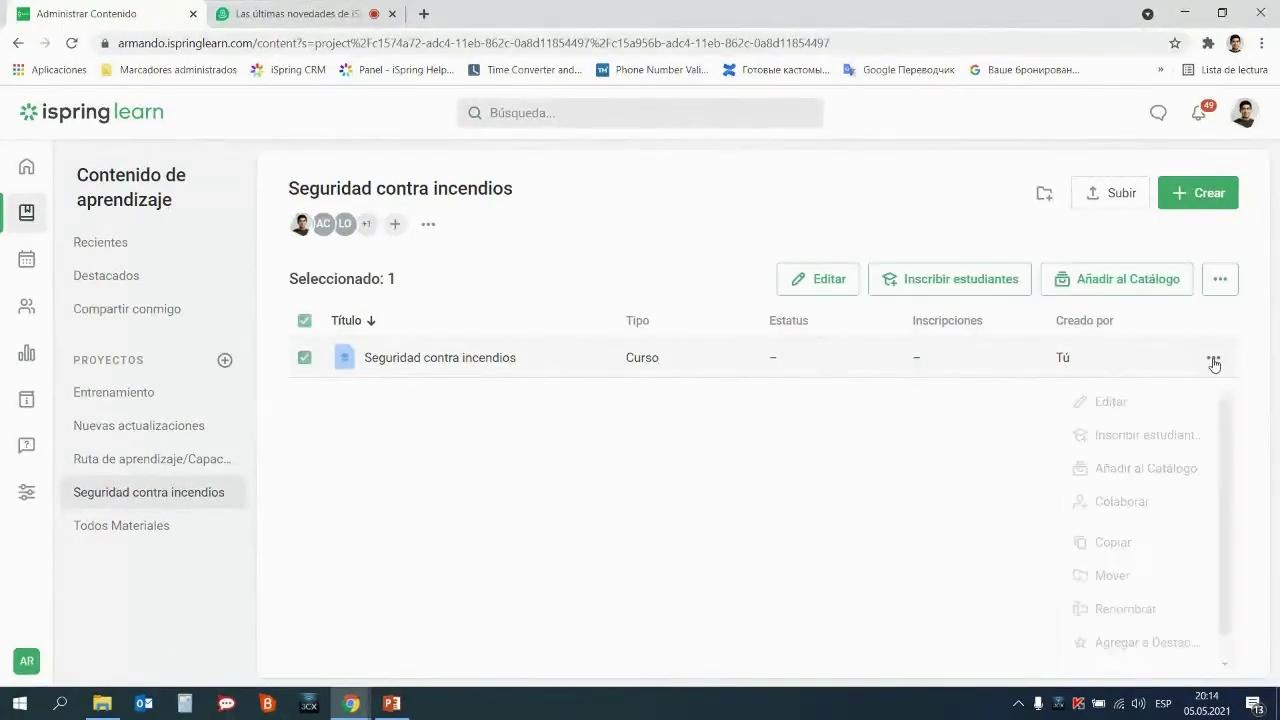
left_click(1112, 506)
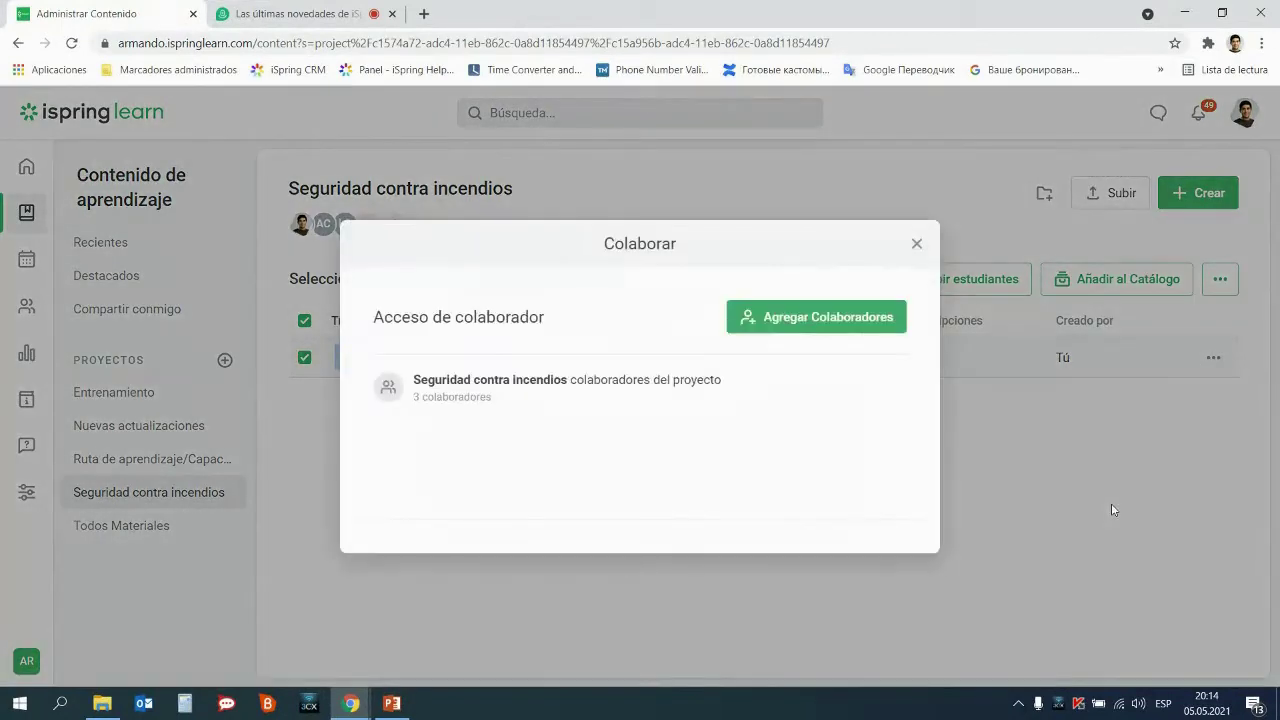
left_click(850, 318)
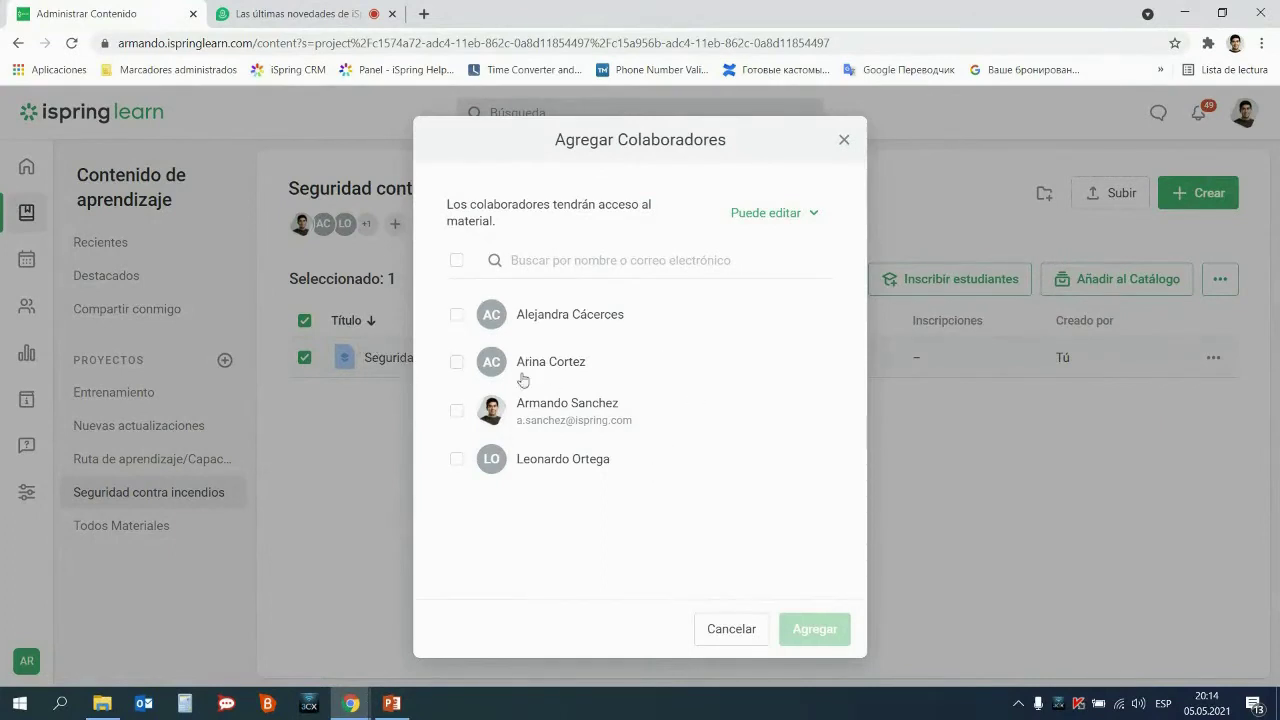
left_click(843, 141)
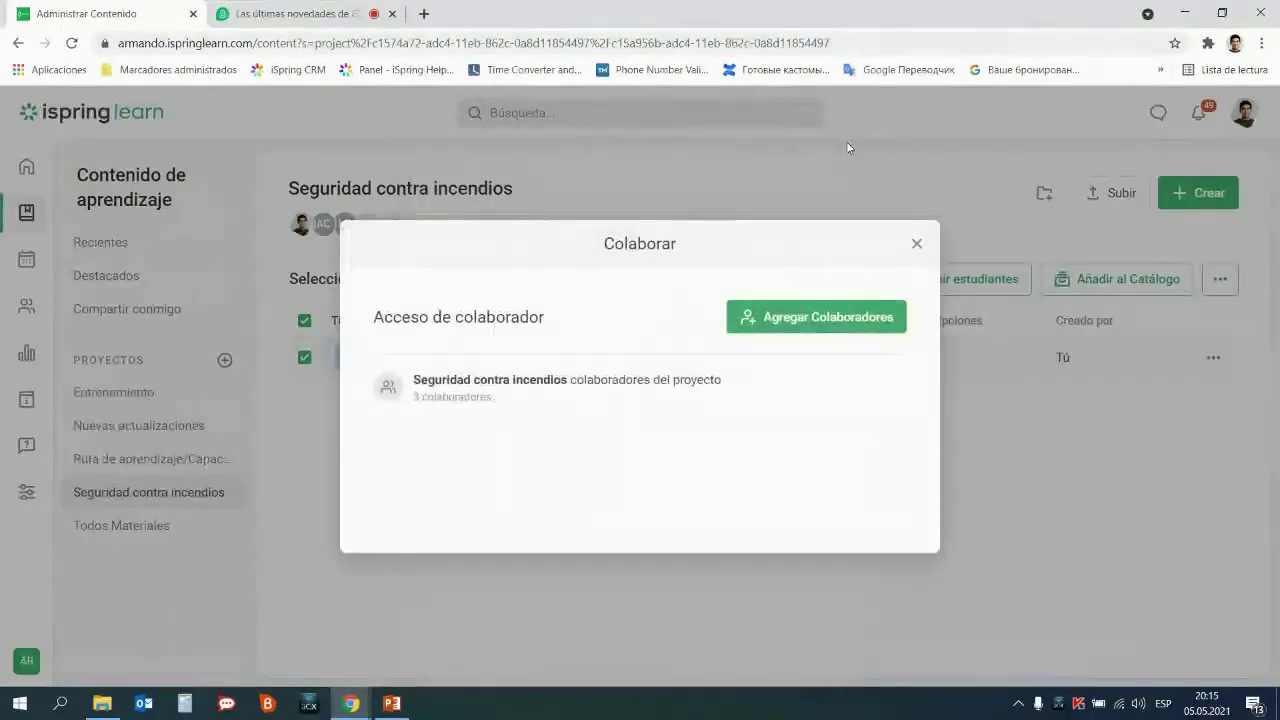
left_click(915, 245)
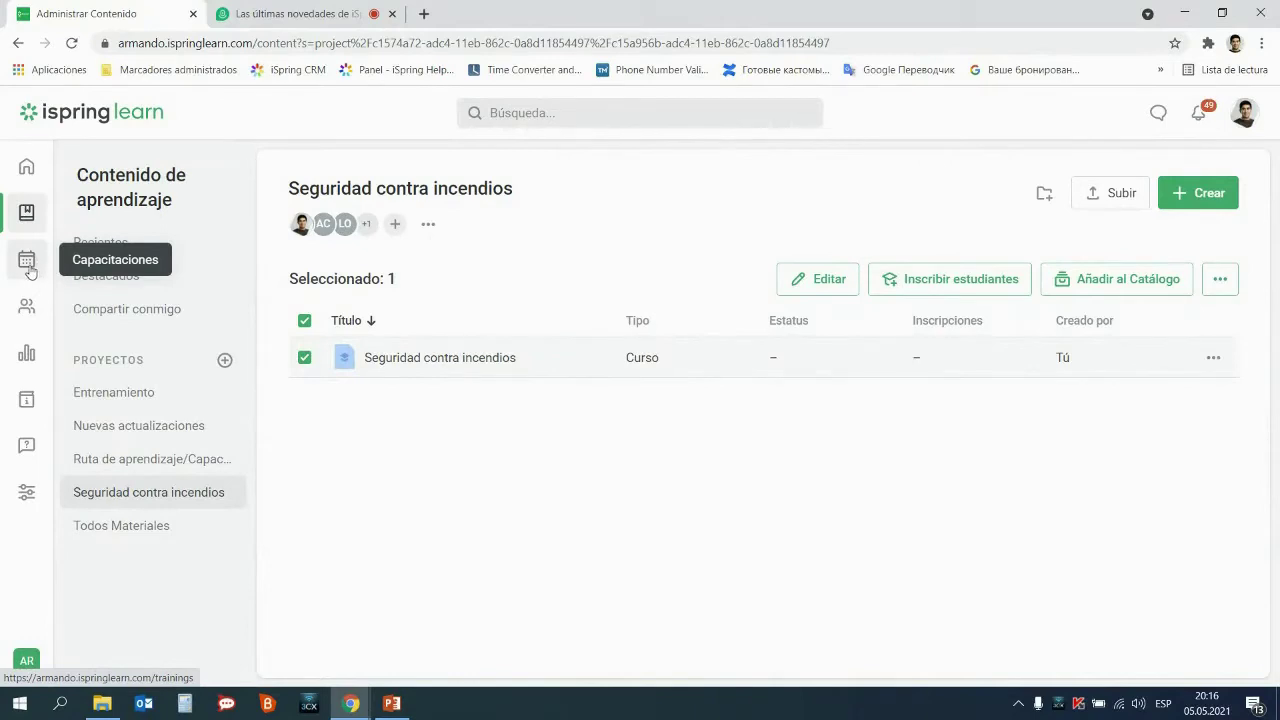
left_click(30, 268)
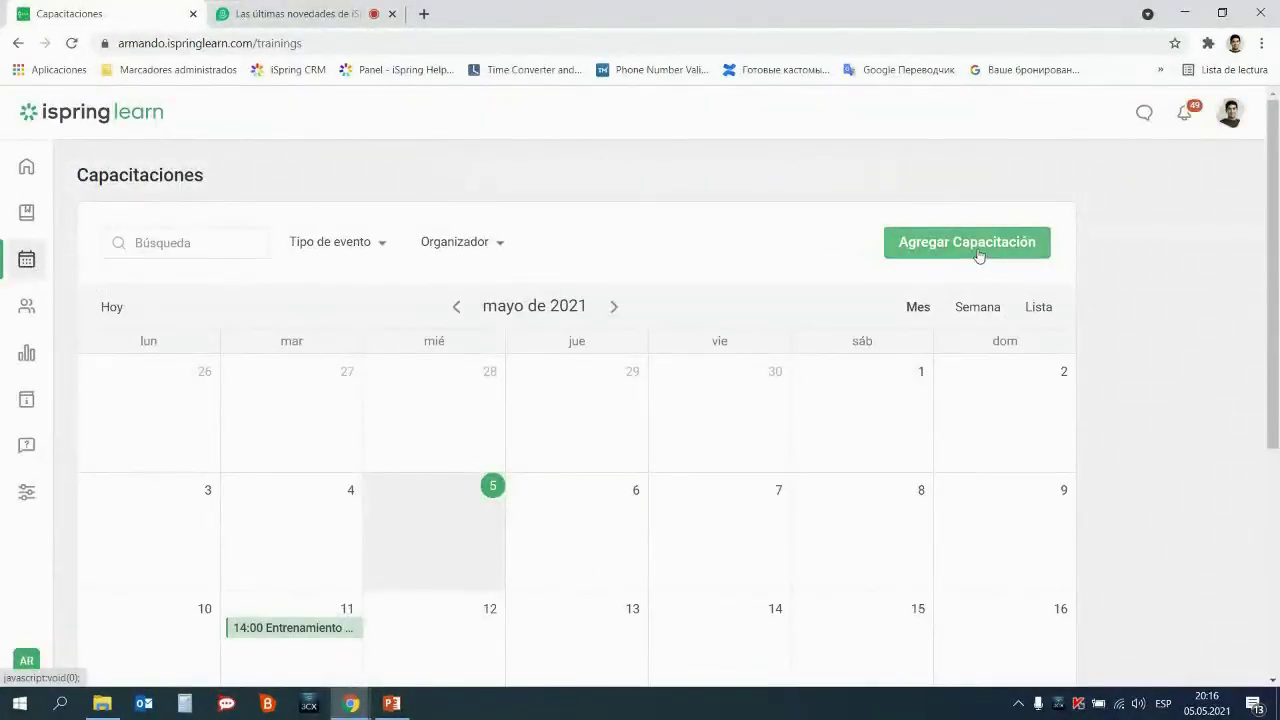
Start a new training with topic 'Seguridad contra incendios' and training type Reunión
left_click(979, 255)
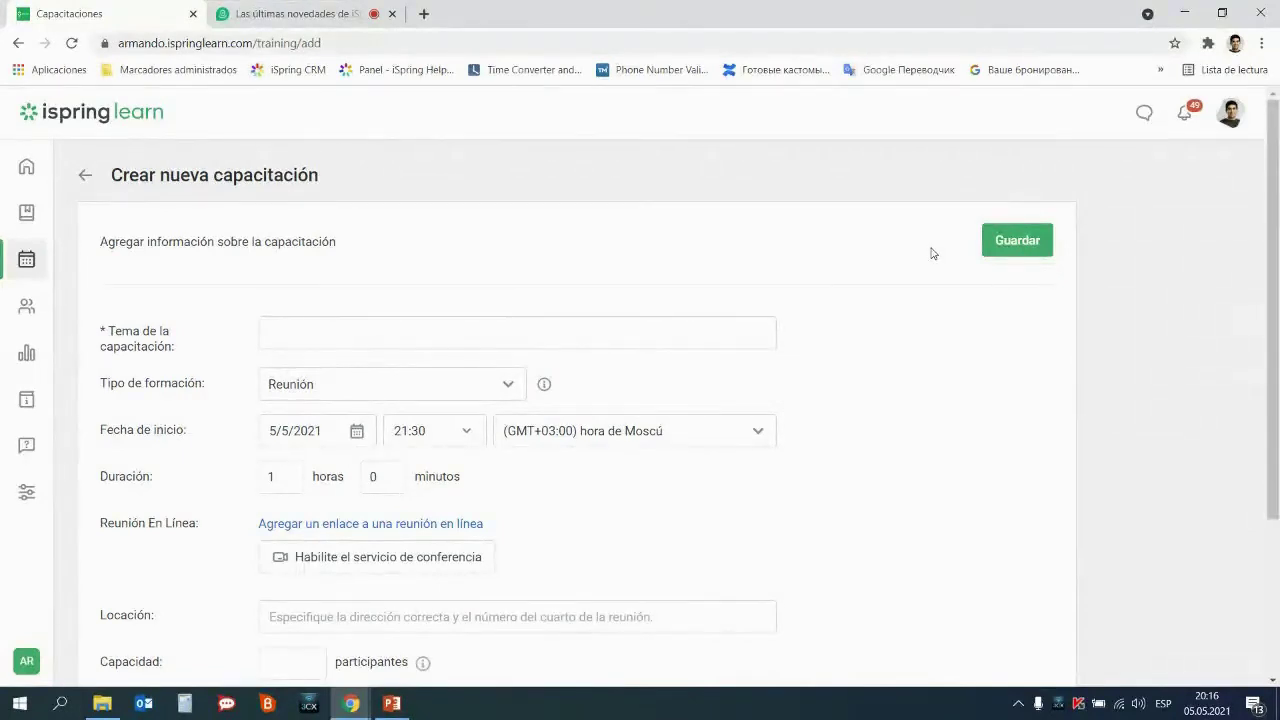
left_click(327, 339)
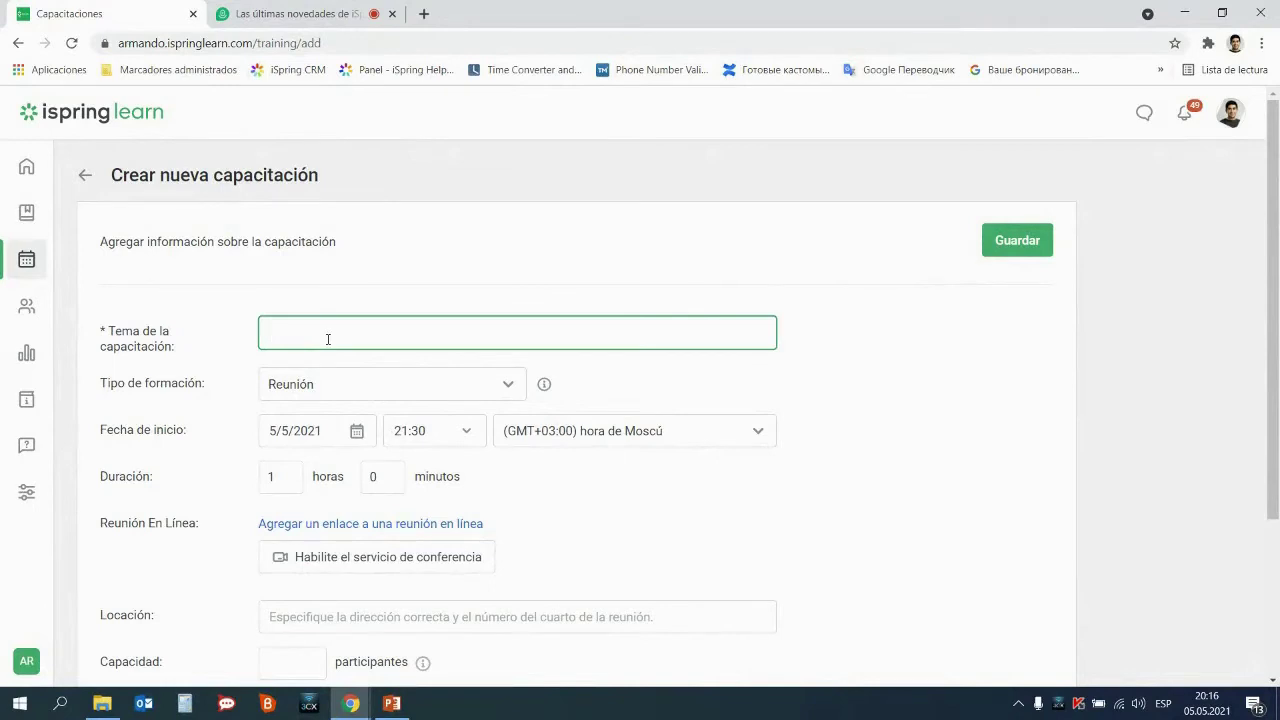
type("Seguridad")
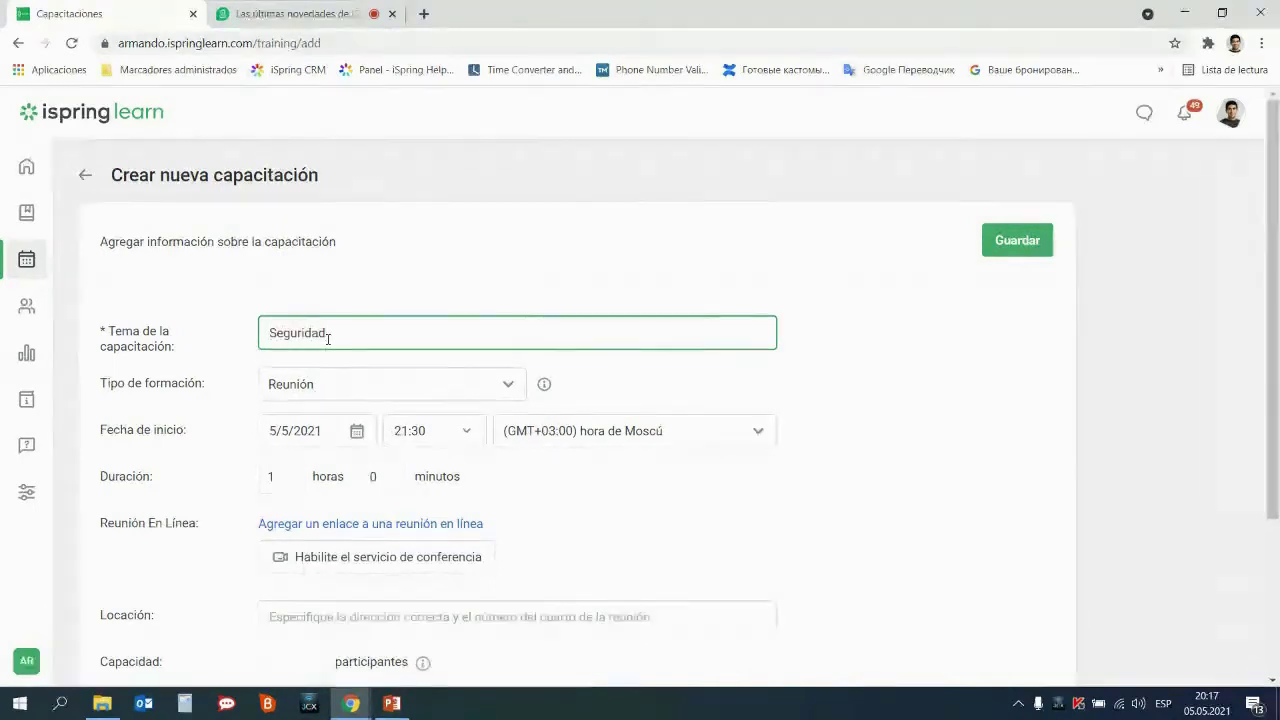
type(" contra inc")
type("endicio")
key("BackSpace")
type("cios")
left_click(388, 385)
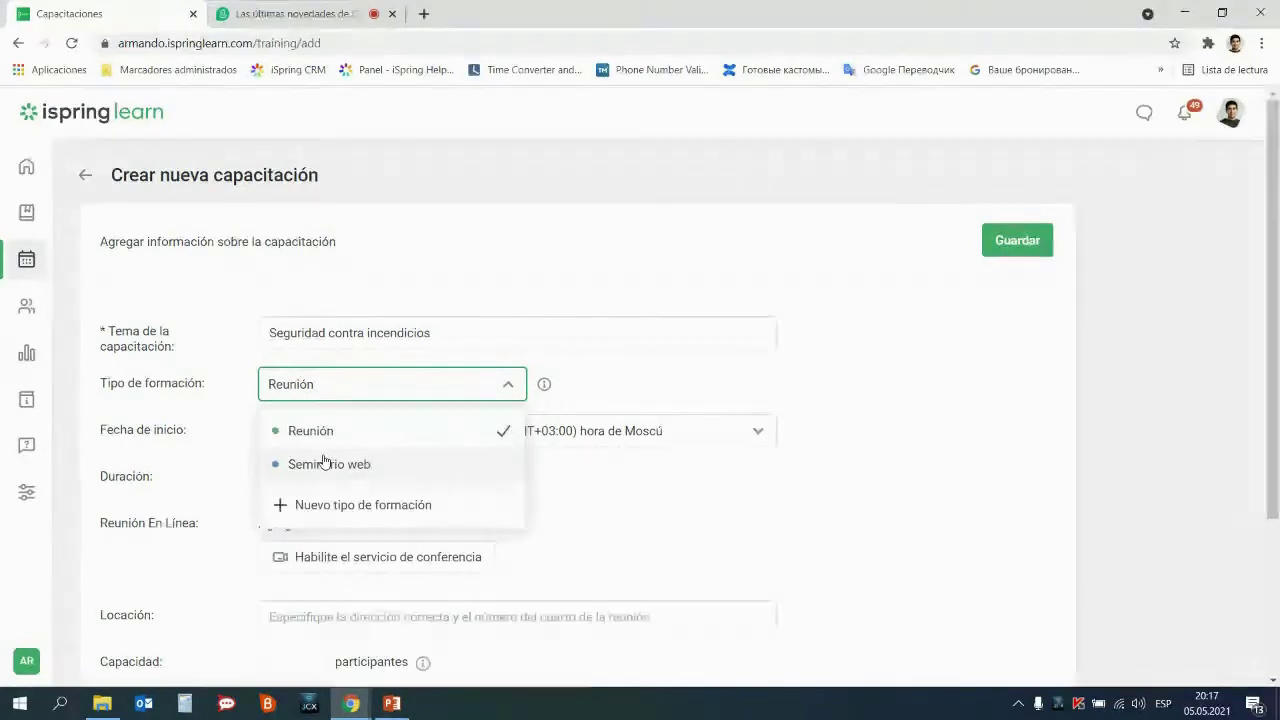
left_click(585, 527)
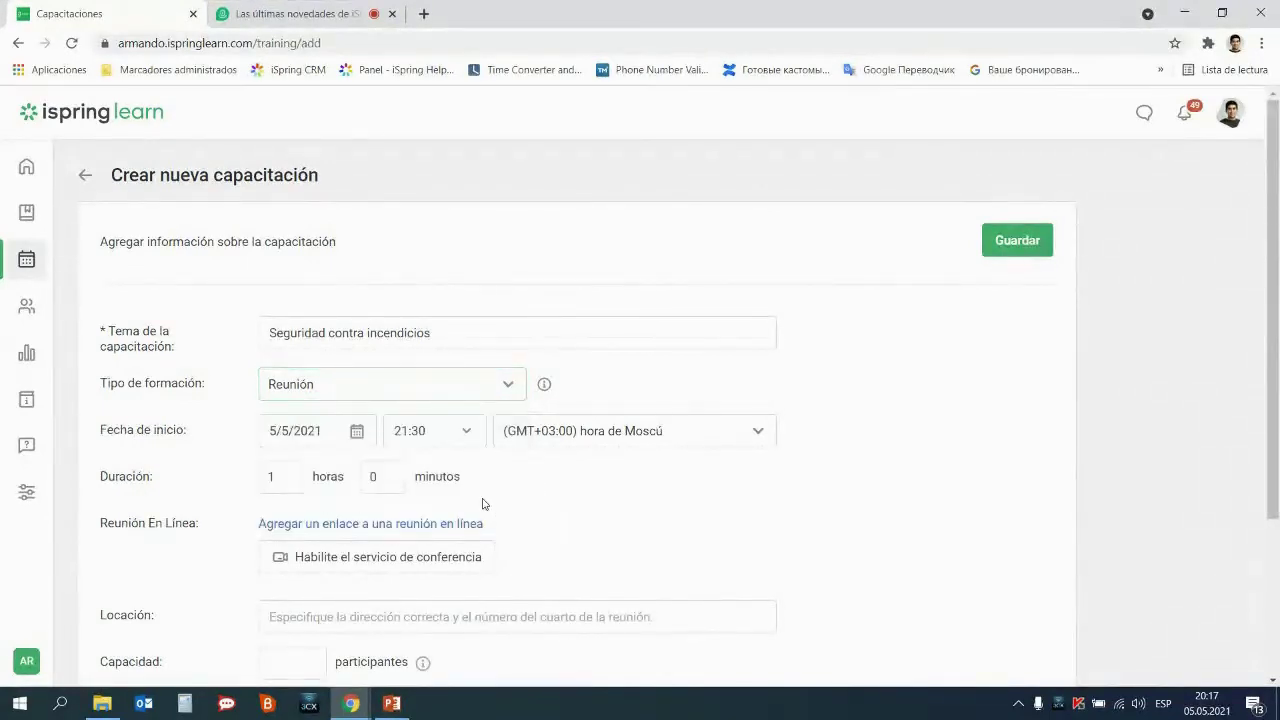
scroll(483, 503, "down", 1)
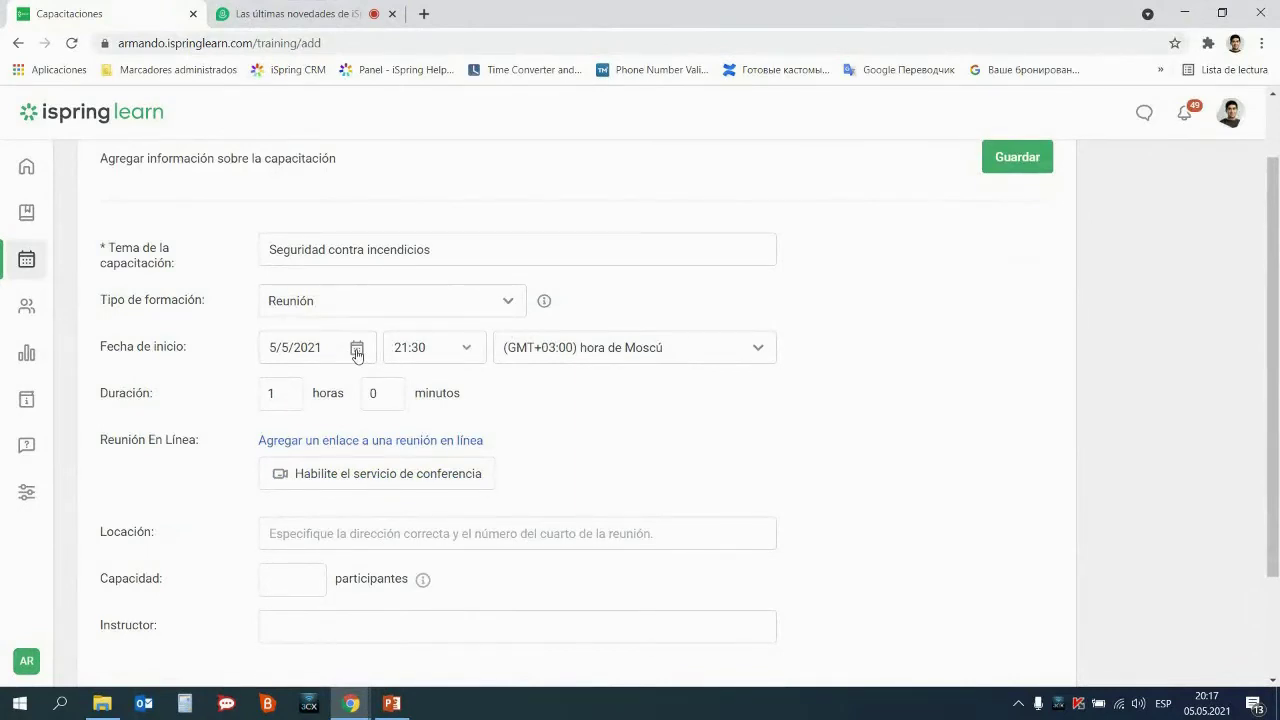
Set the training start to 13/5/2021 at 10:00
left_click(357, 352)
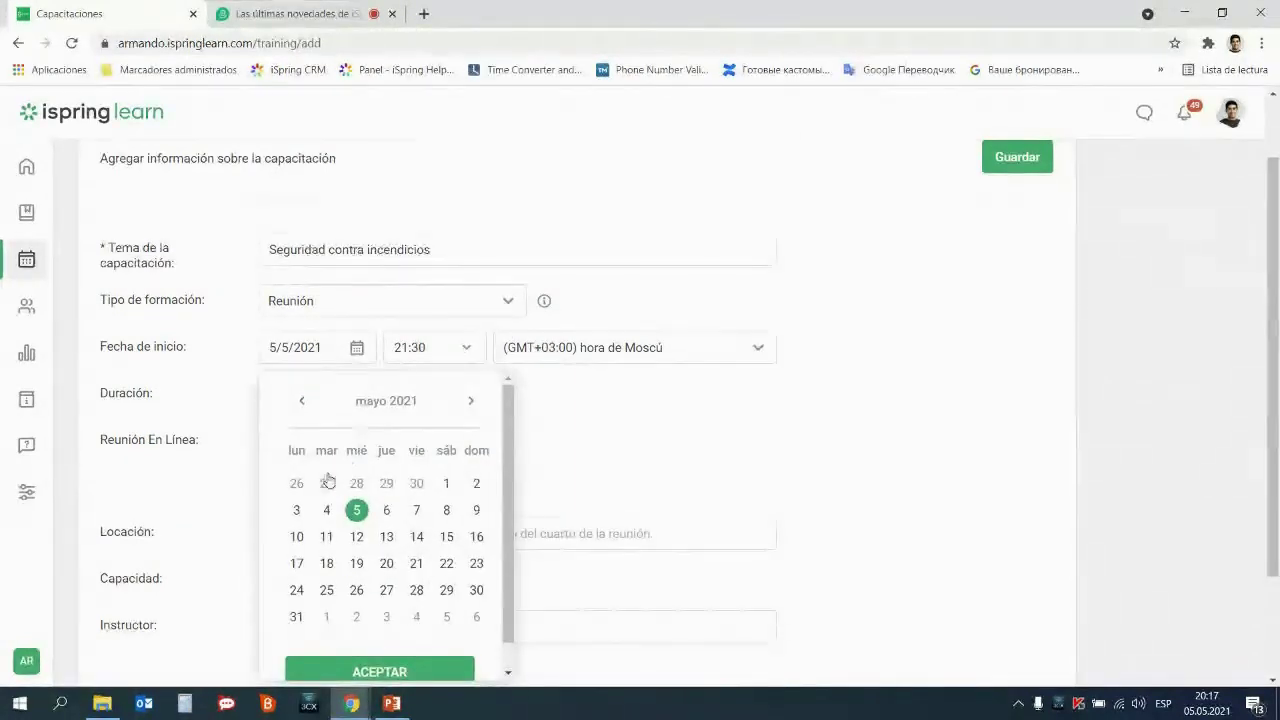
left_click(388, 539)
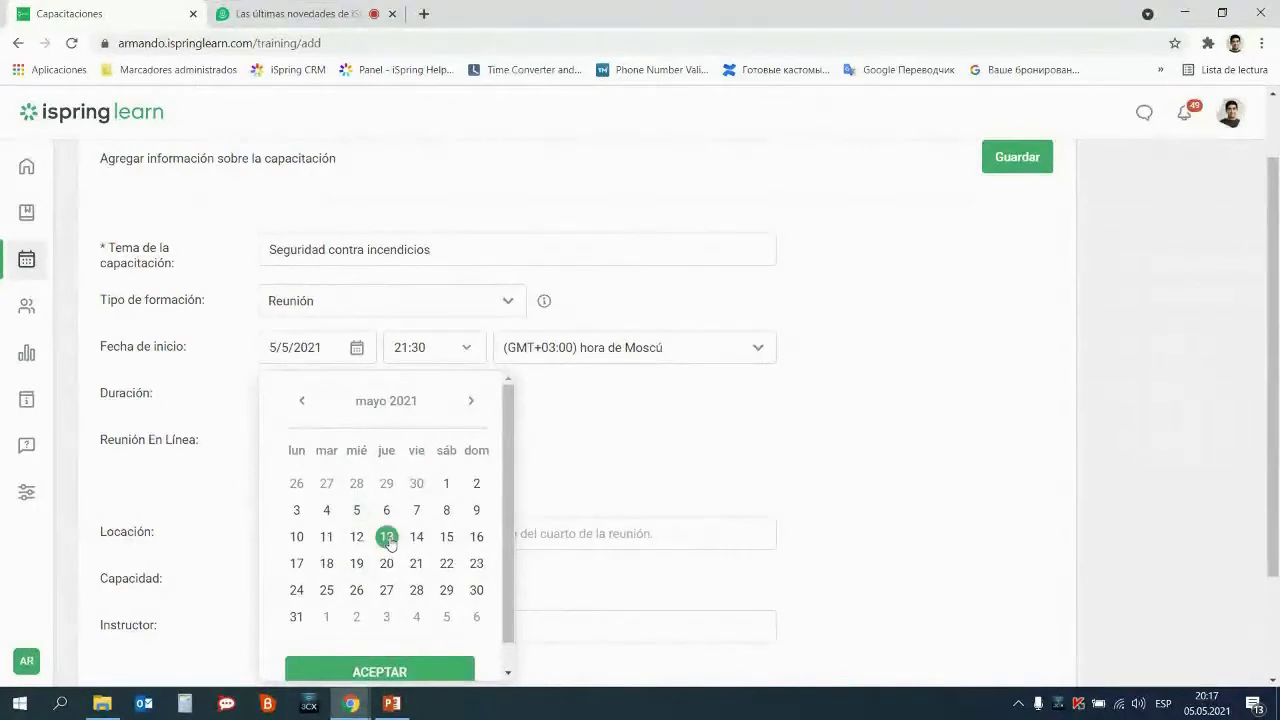
left_click(382, 672)
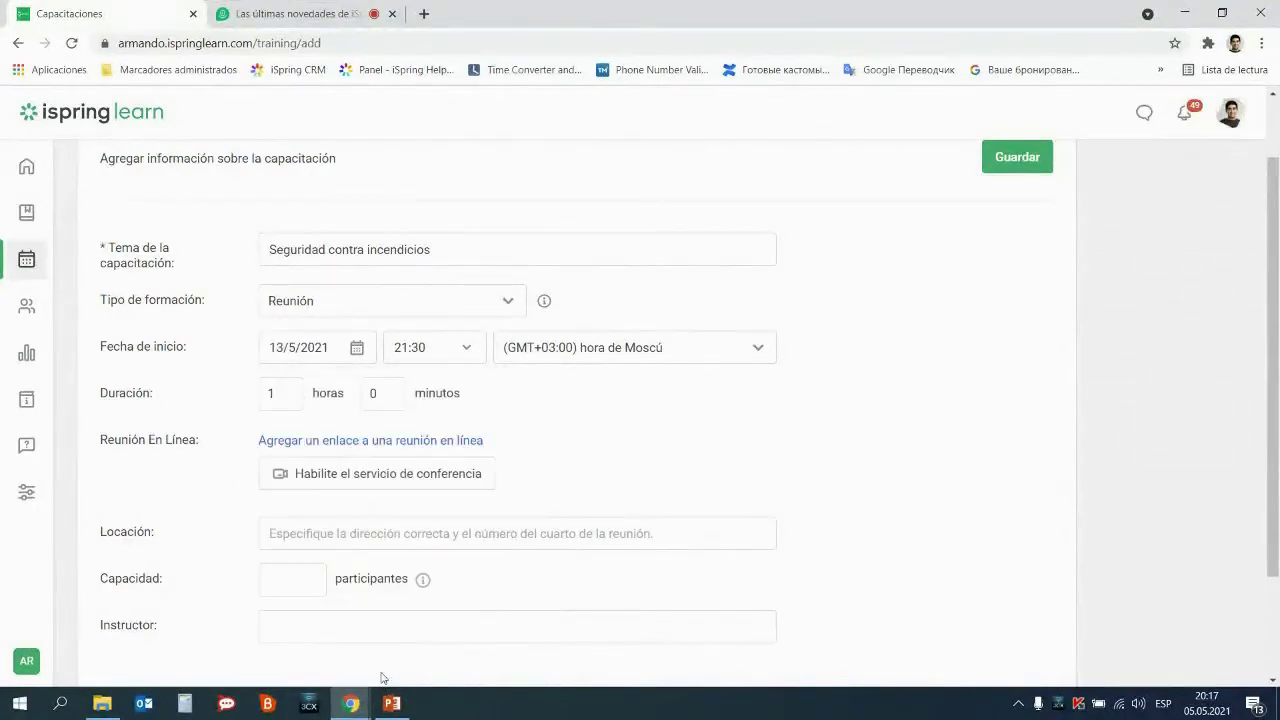
left_click(463, 349)
scroll(437, 467, "up", 2)
scroll(437, 467, "up", 5)
scroll(437, 467, "up", 2)
left_click(435, 465)
Set the training duration to 0 h 45 min
double_click(271, 394)
type("0")
double_click(369, 394)
type("45")
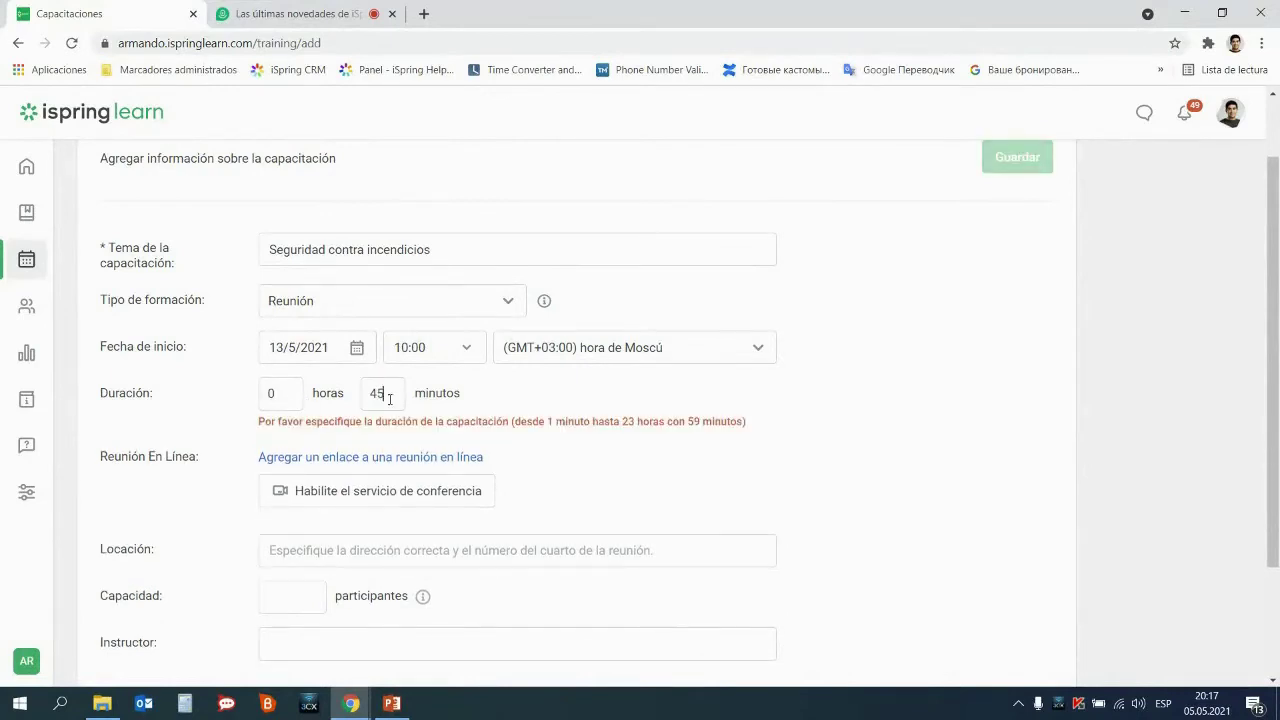
left_click(606, 466)
Enter location Oficina central, capacity 15 and the instructor's name, then save the training
scroll(606, 466, "down", 1)
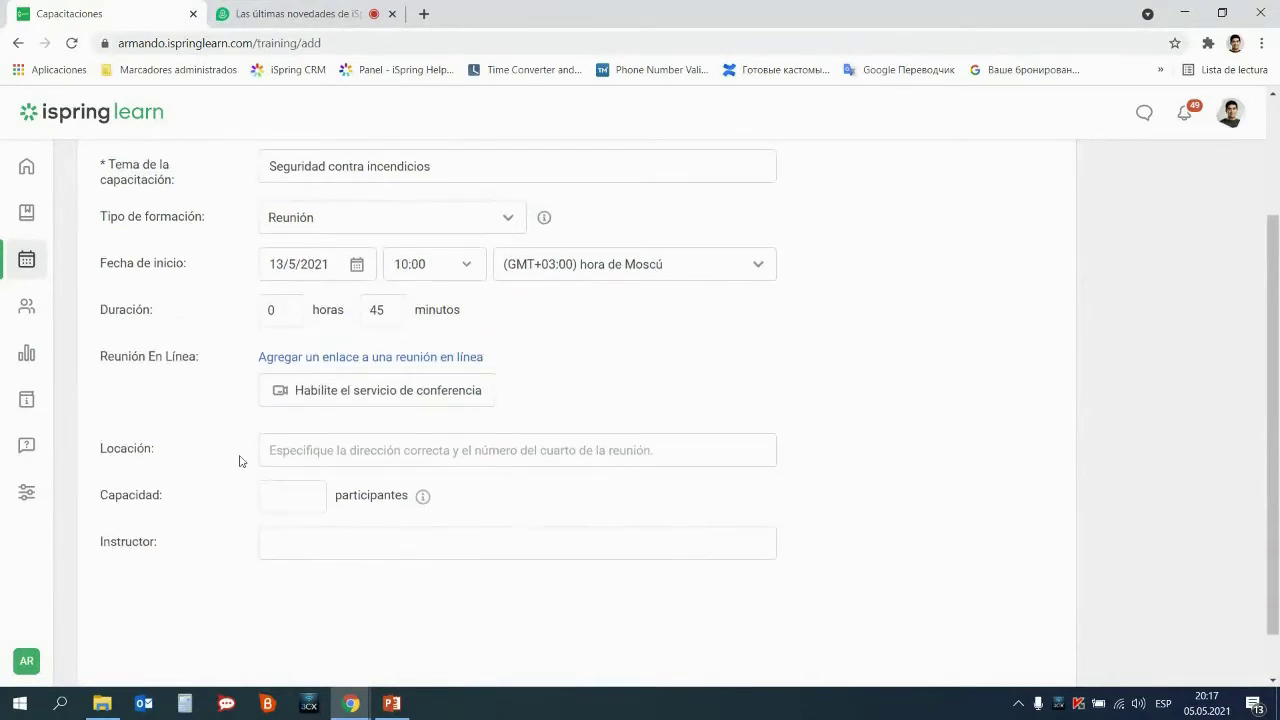
left_click(290, 450)
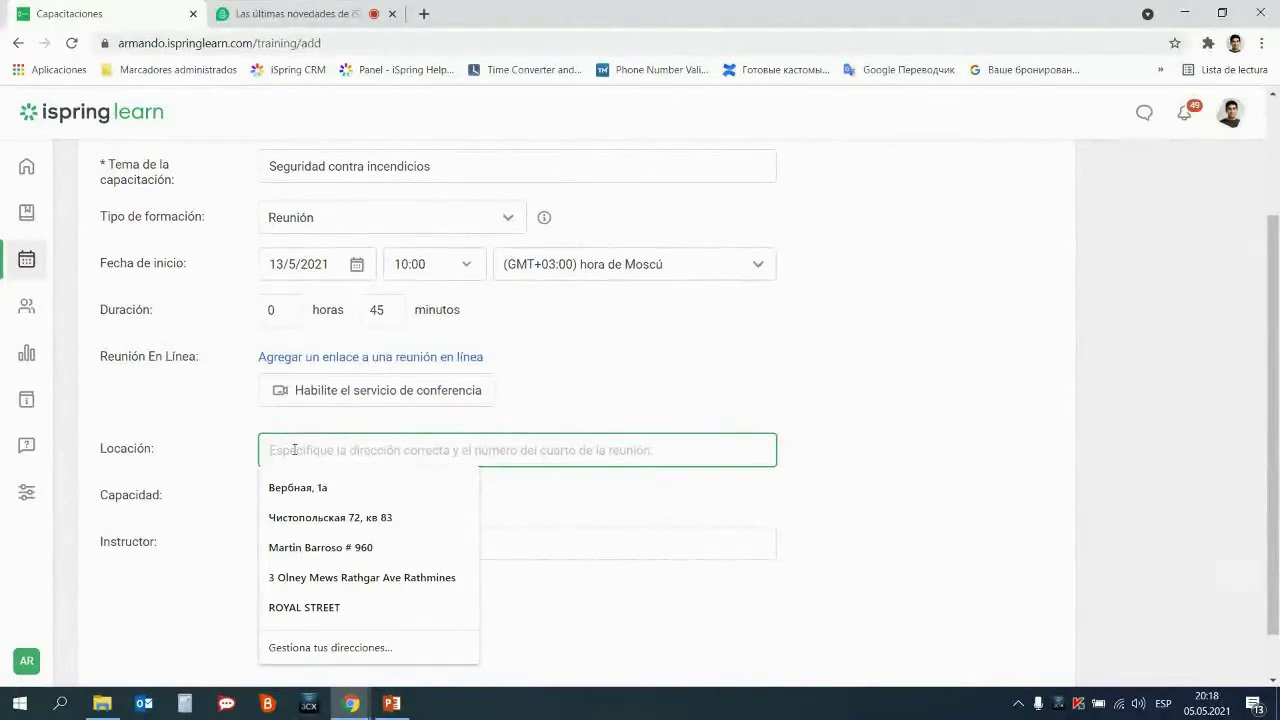
type("Oficina central")
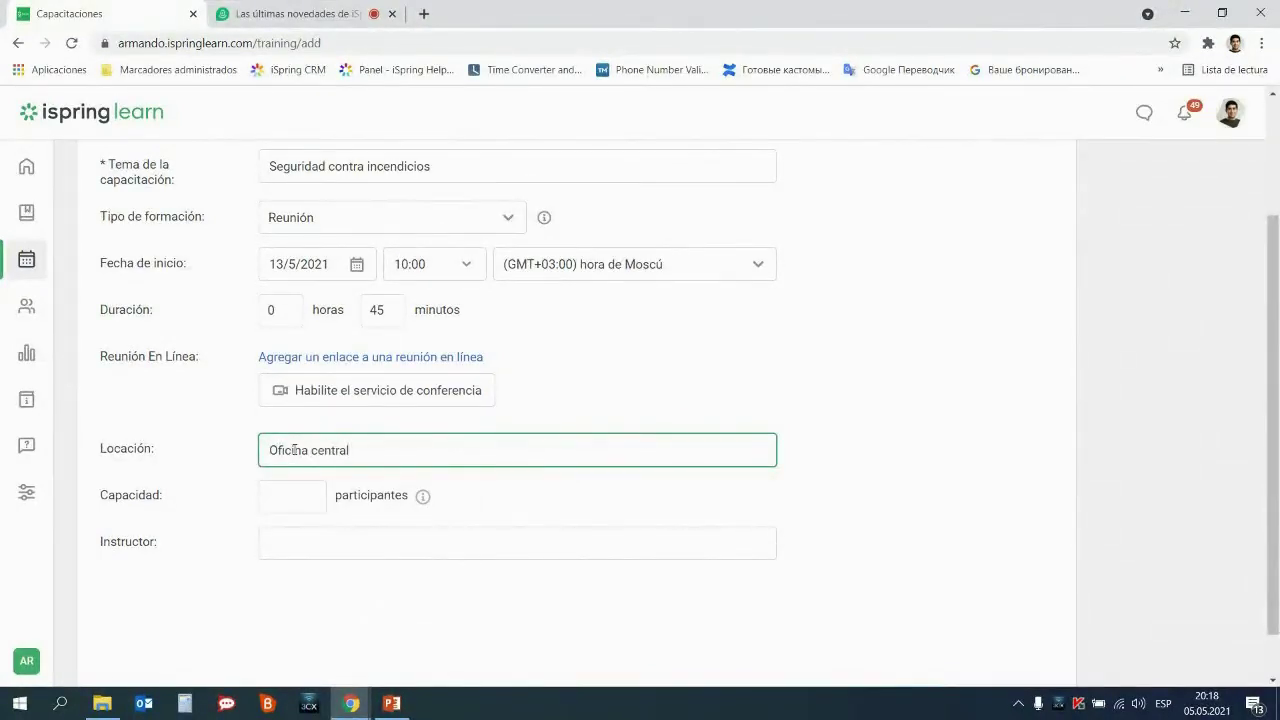
left_click(292, 496)
type("15")
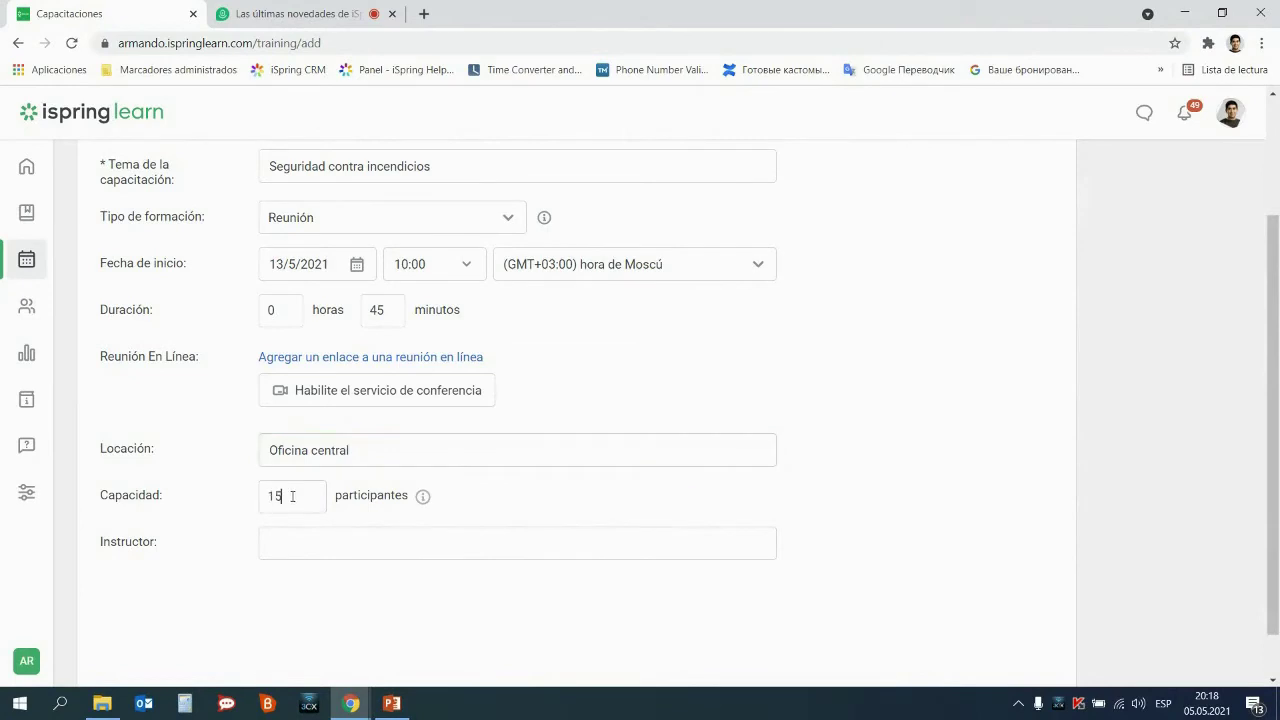
left_click(310, 542)
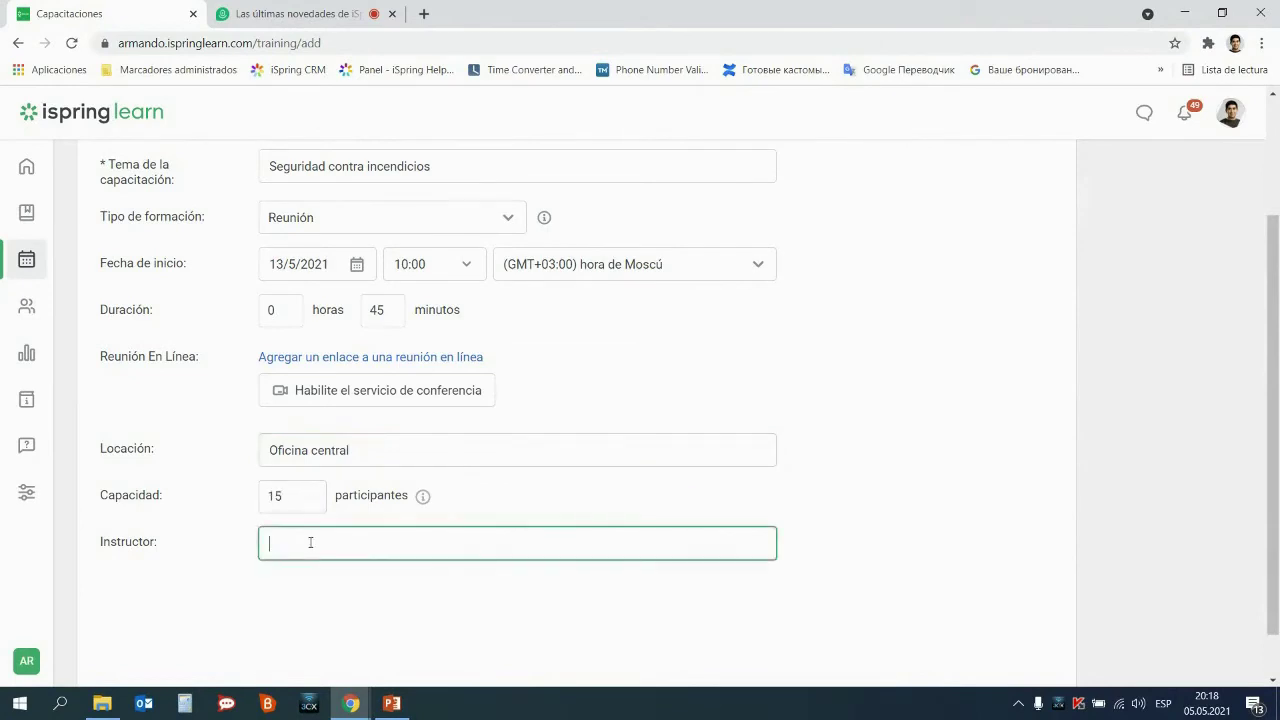
scroll(592, 357, "up", 2)
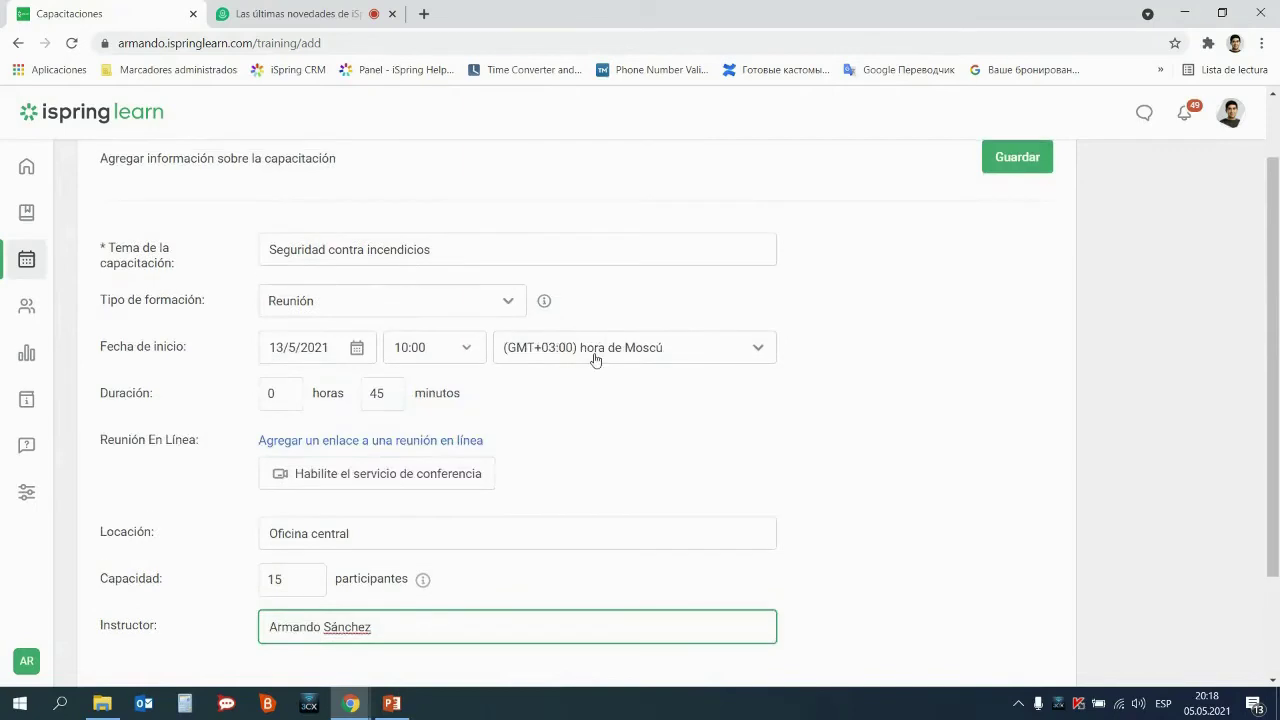
scroll(590, 367, "up", 2)
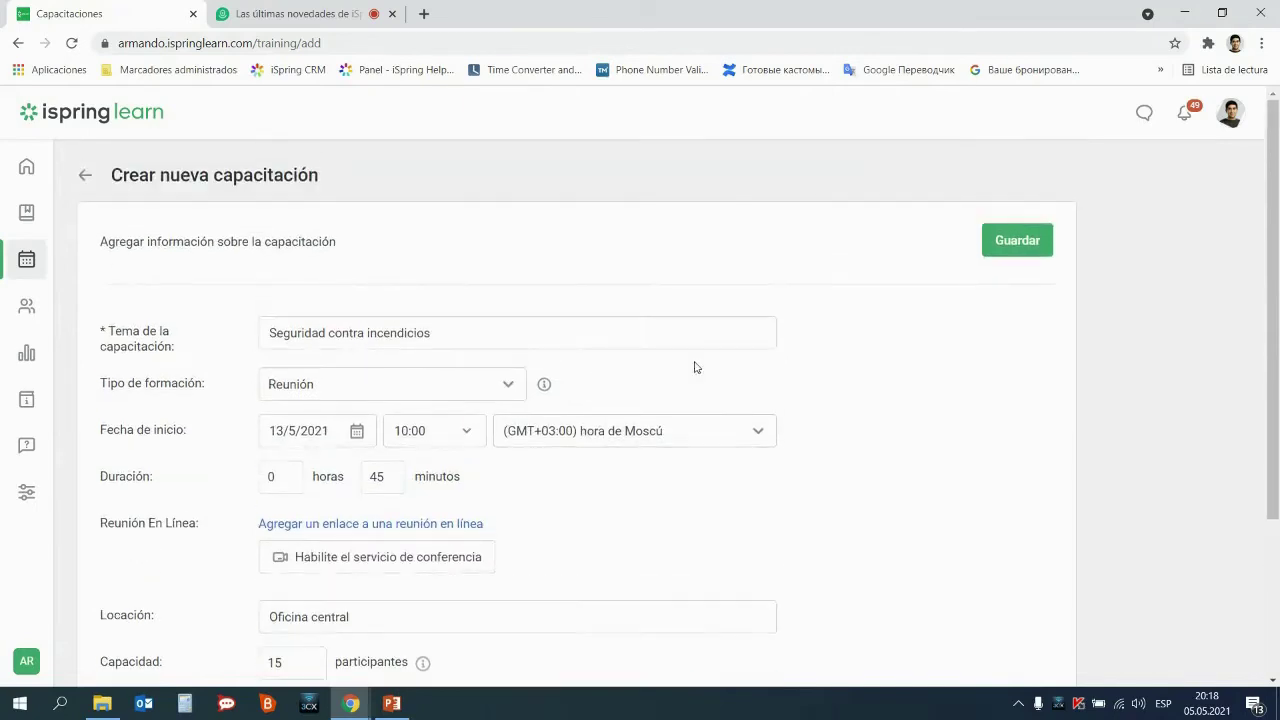
left_click(1036, 250)
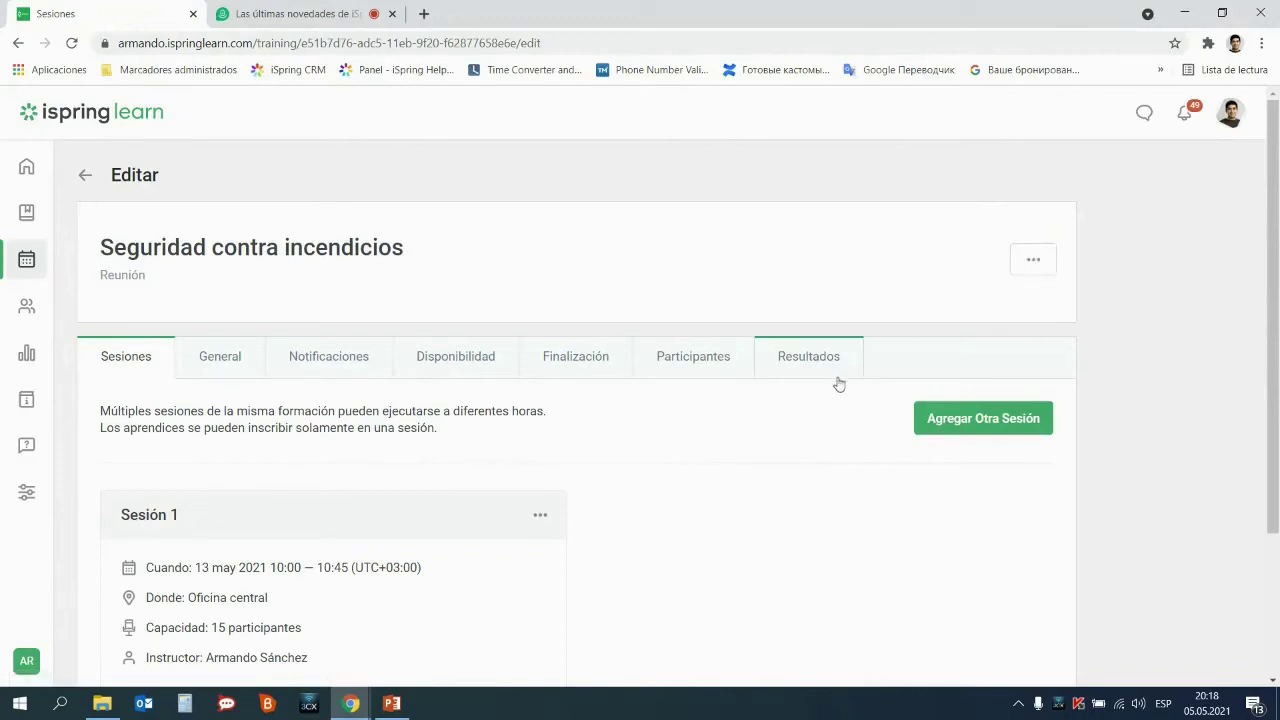
Rename Sesión 1 to 'Grupo mañana' via Editar sesión, save it, and choose Agregar Otra Sesión
scroll(757, 413, "down", 1)
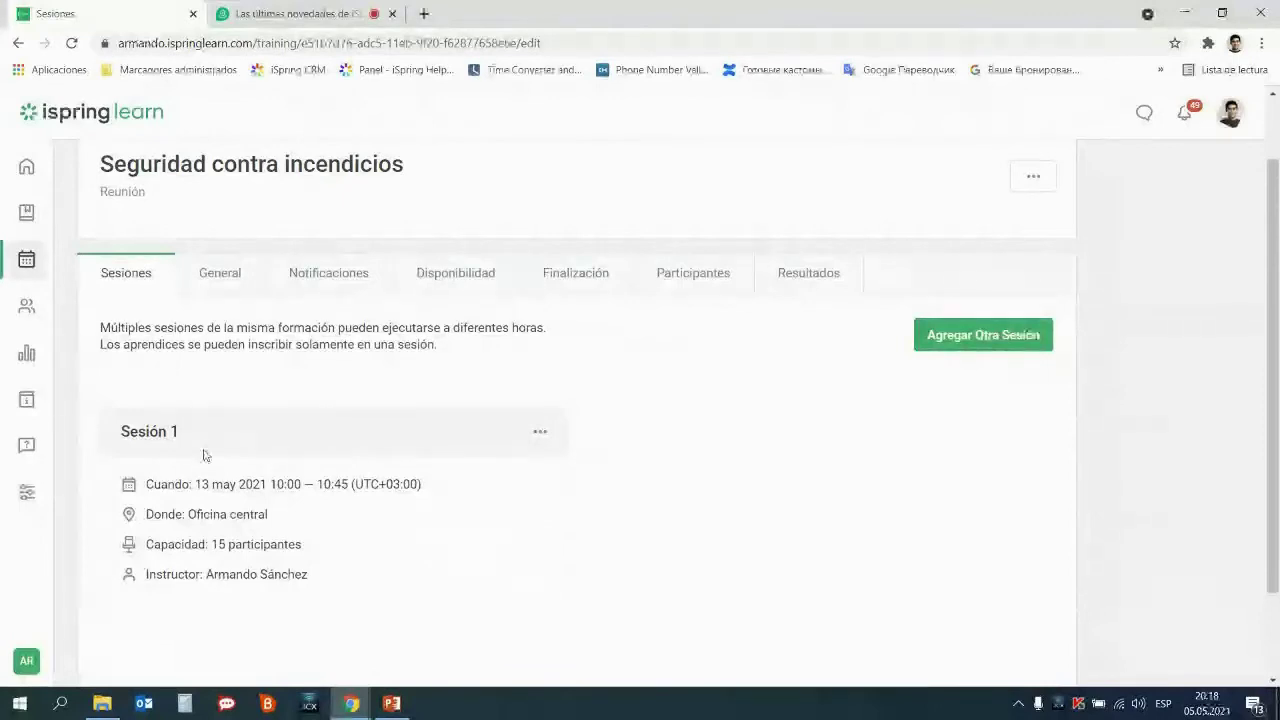
left_click(540, 434)
left_click(521, 468)
left_click(545, 213)
key("ctrl+a")
type("Grupo")
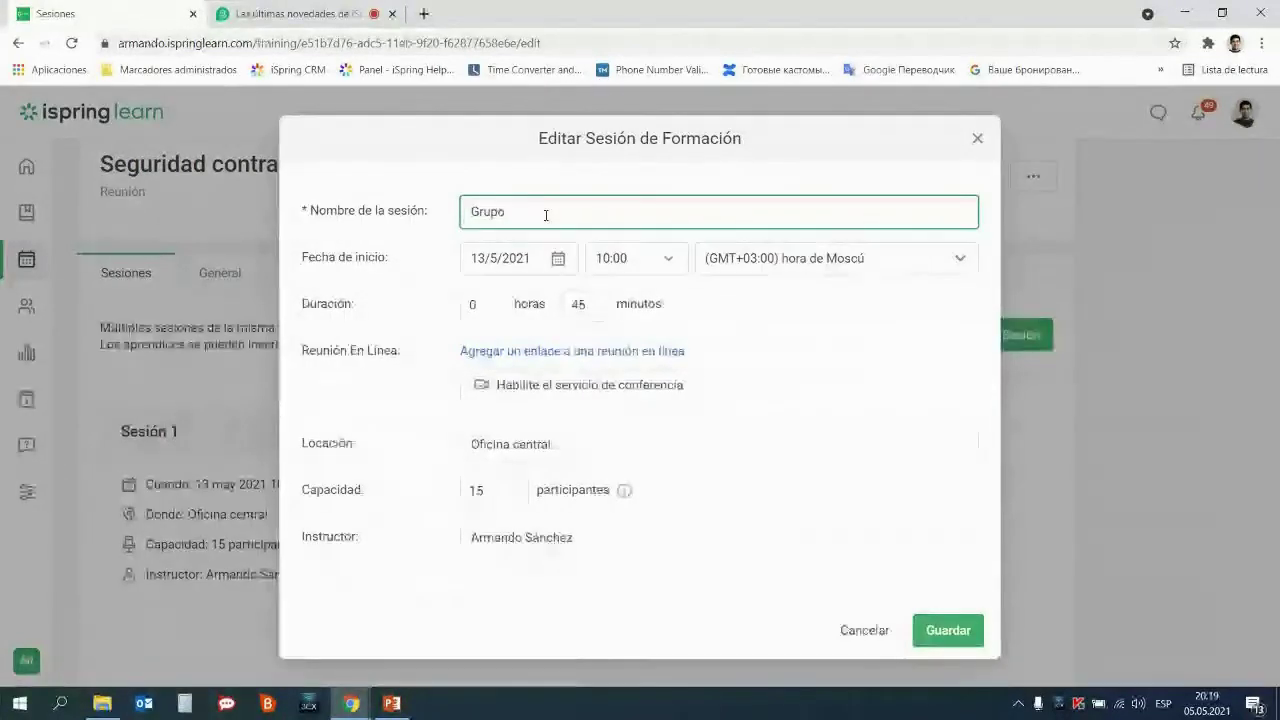
type(" maña")
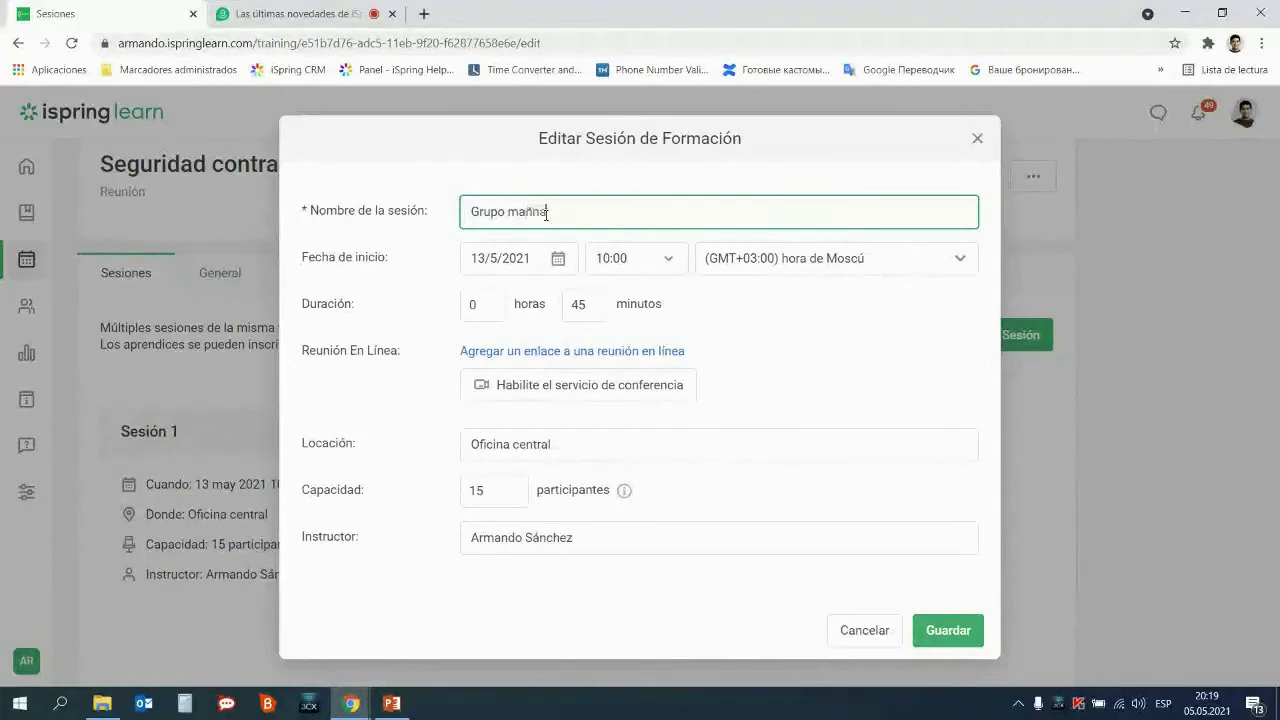
type("na")
left_click(966, 636)
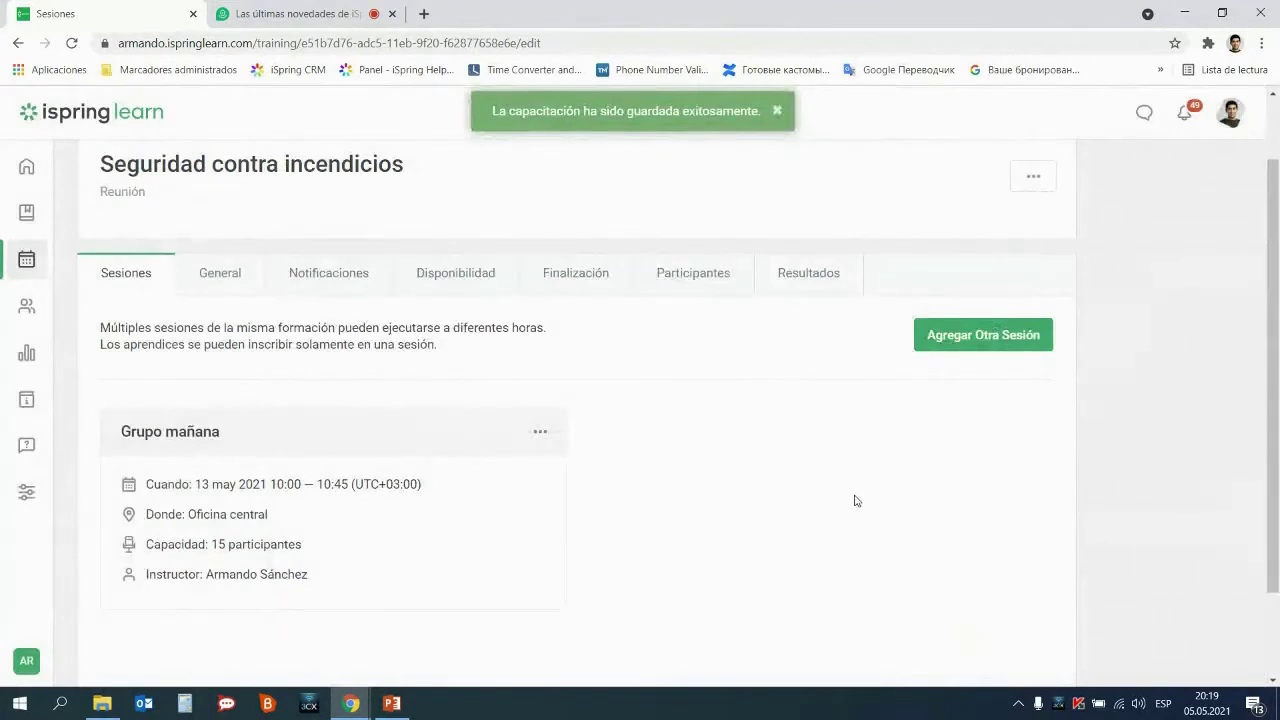
left_click(990, 346)
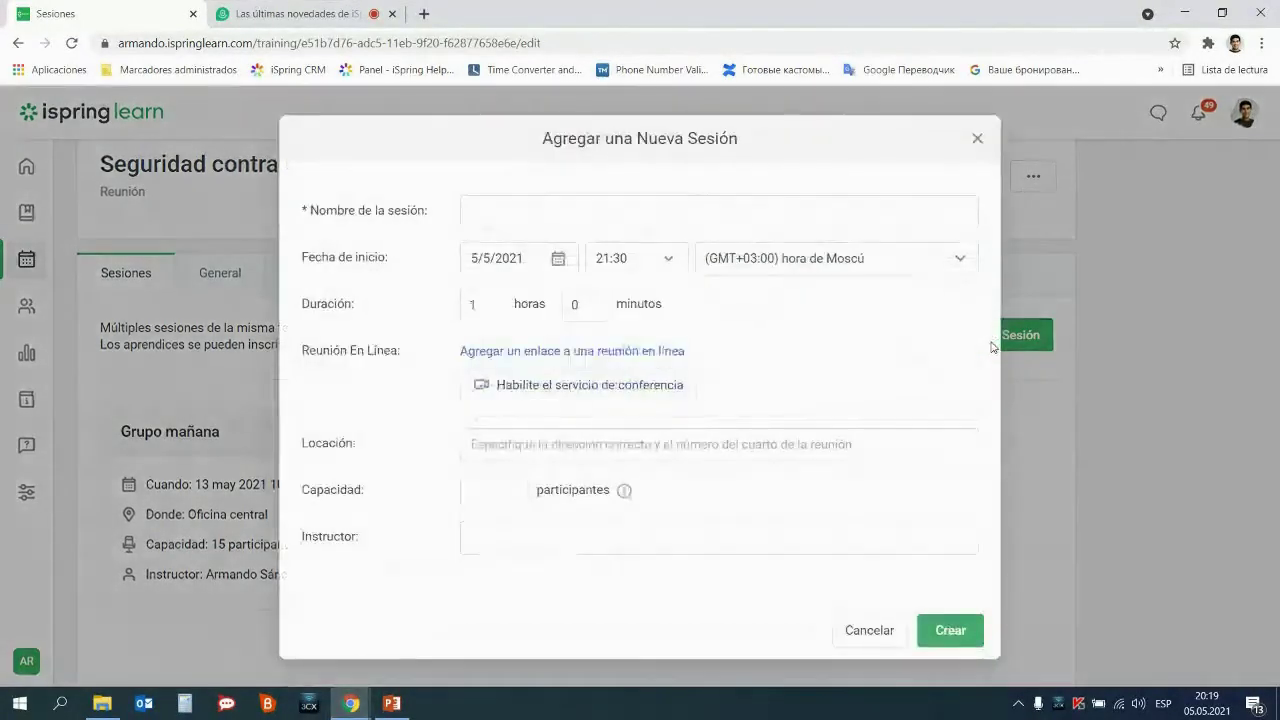
Name the new session 'Grupo tarde' and set its start to 13/5/2021 at 15:00
left_click(670, 204)
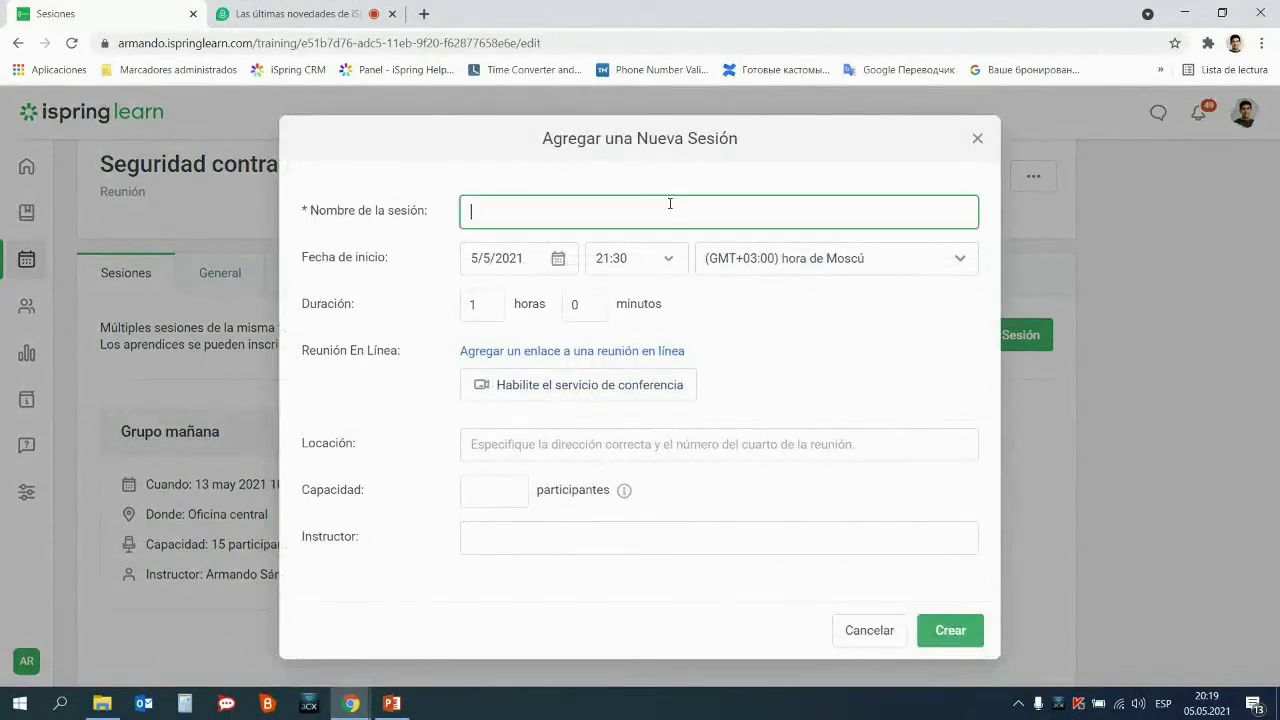
type("Grupo tarde")
left_click(558, 258)
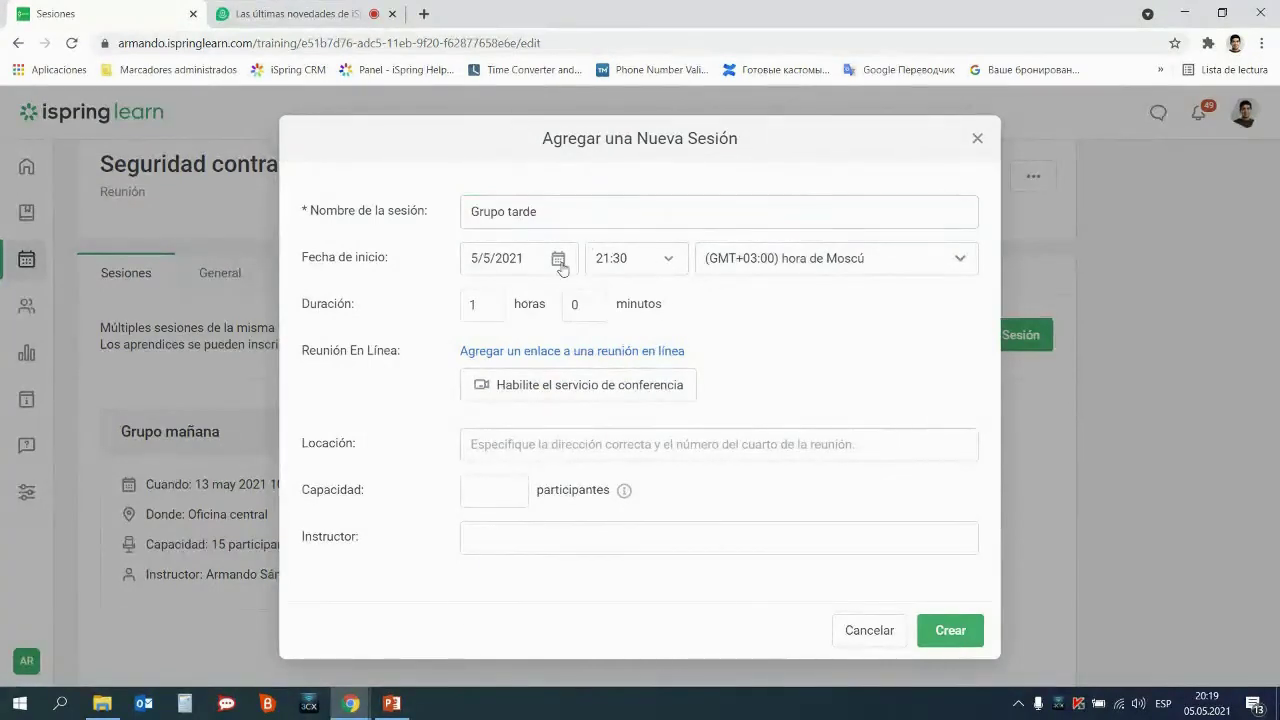
left_click(588, 448)
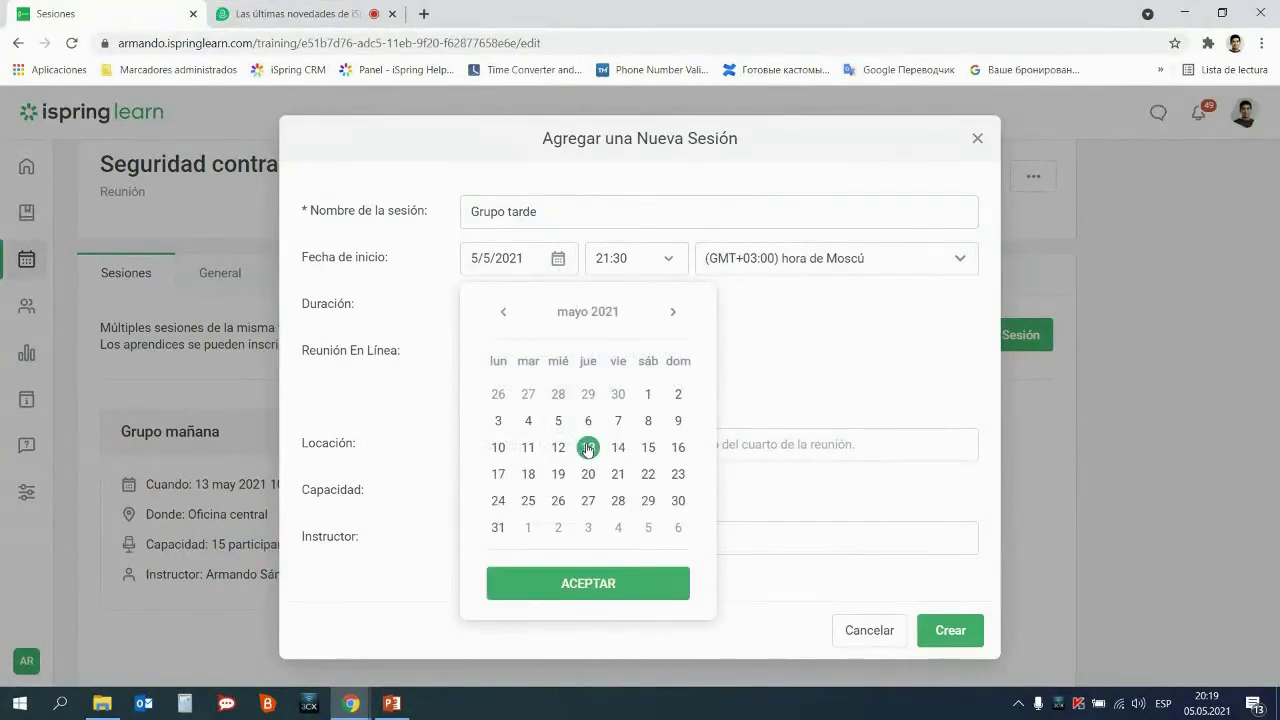
left_click(605, 587)
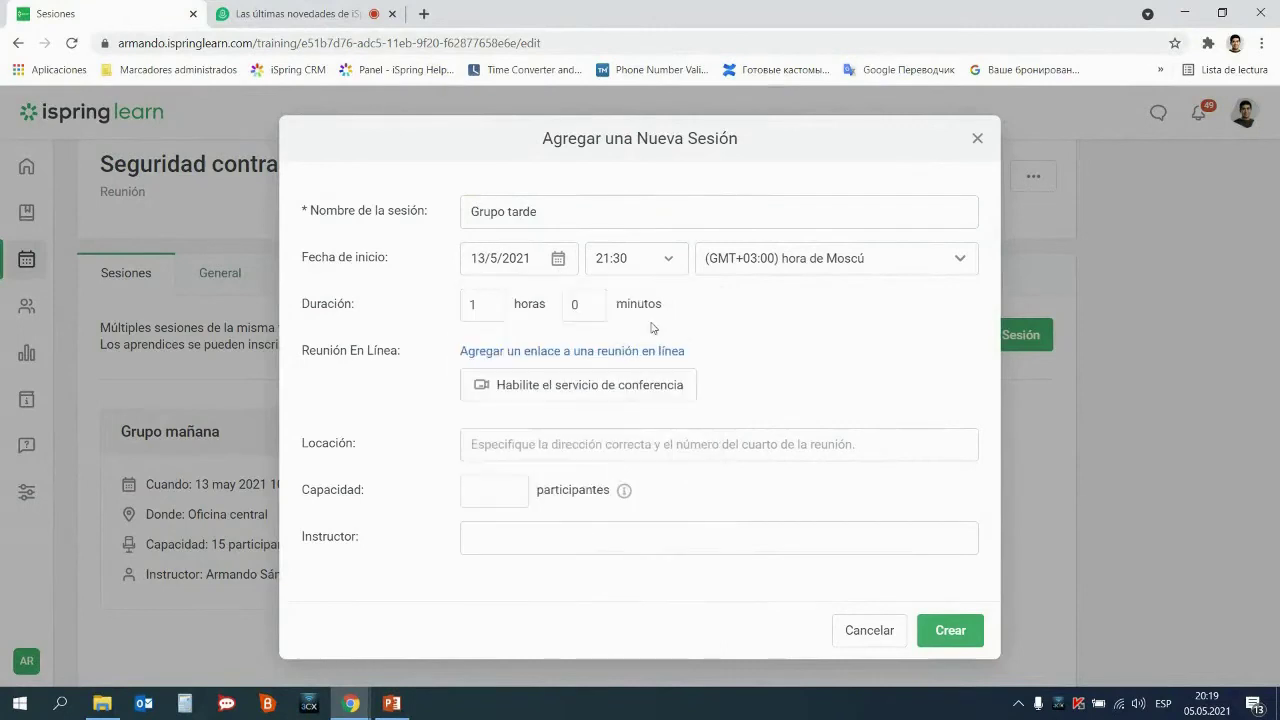
left_click(668, 266)
scroll(648, 372, "up", 5)
scroll(648, 373, "up", 1)
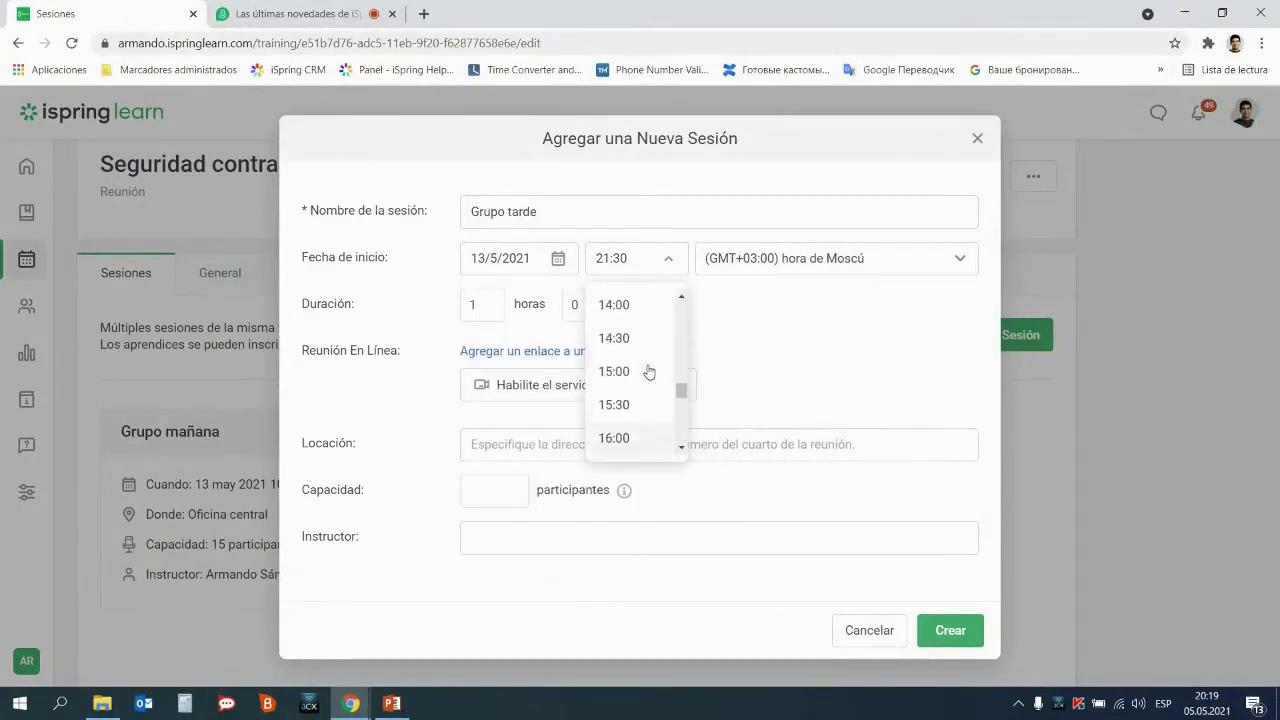
left_click(636, 366)
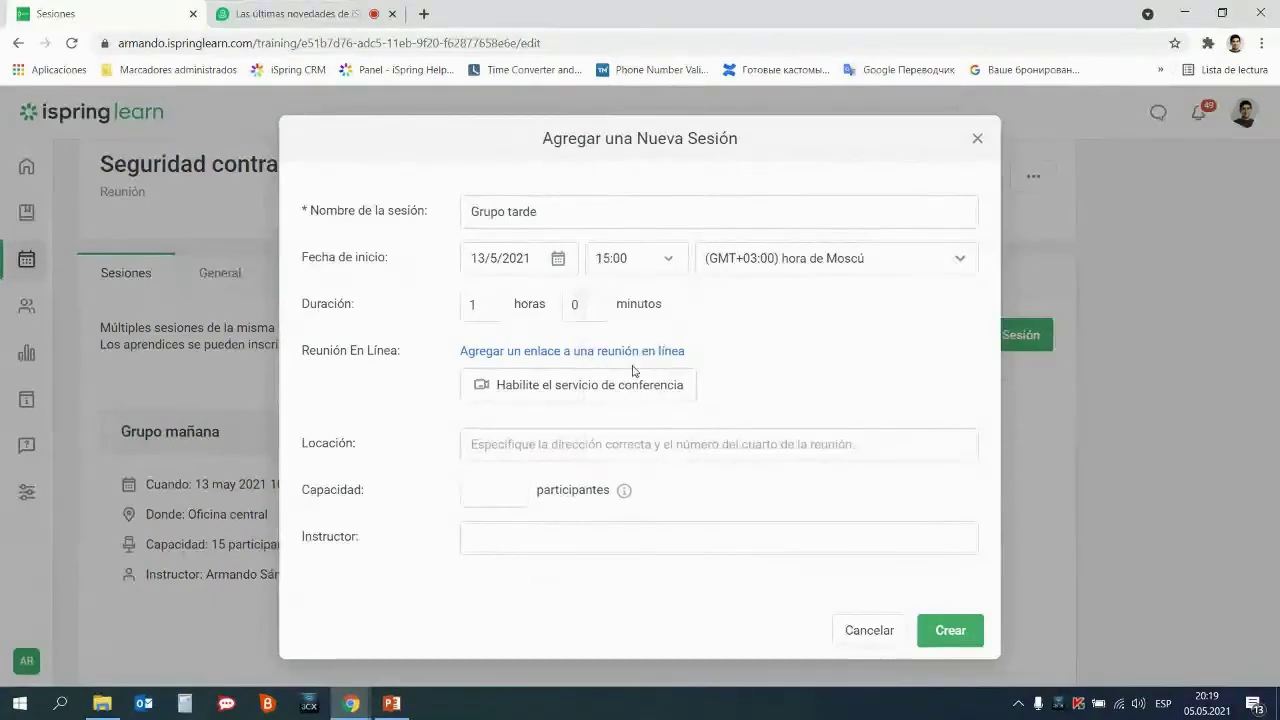
Give it a 45-minute duration, location Oficina central, capacity 15 and an instructor, then create it
double_click(479, 309)
type("0")
double_click(573, 305)
type("45")
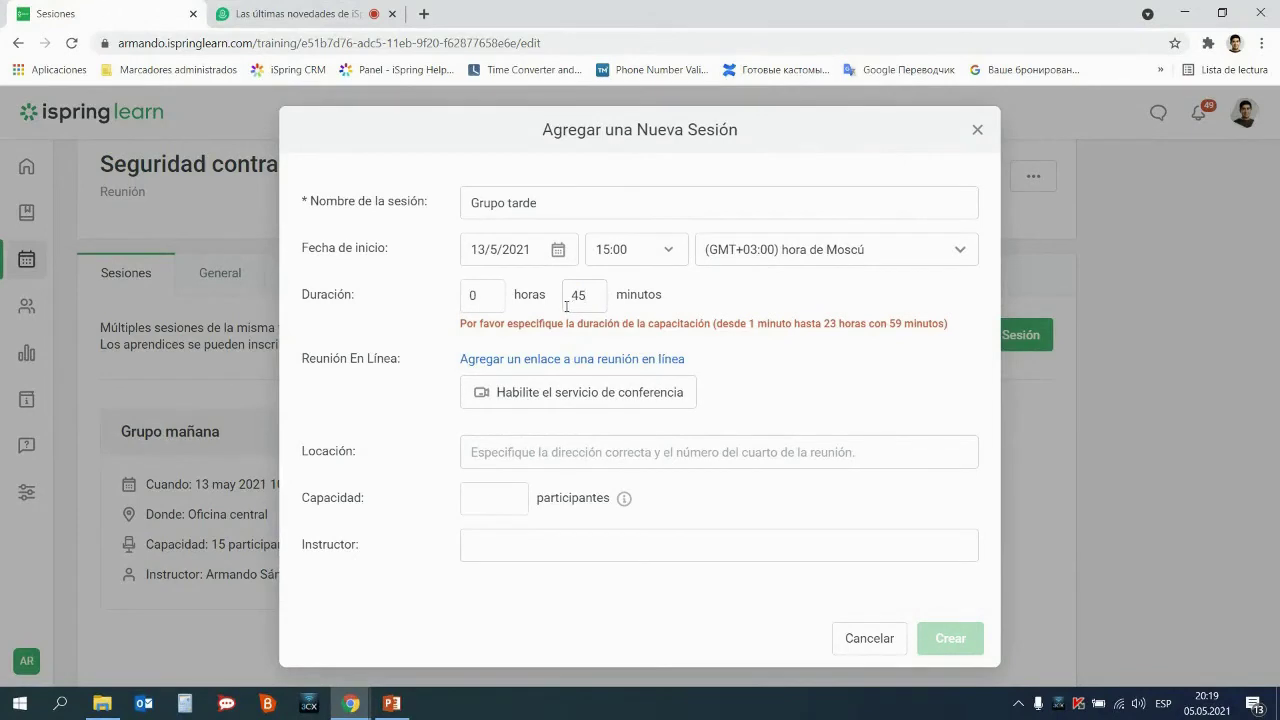
left_click(531, 444)
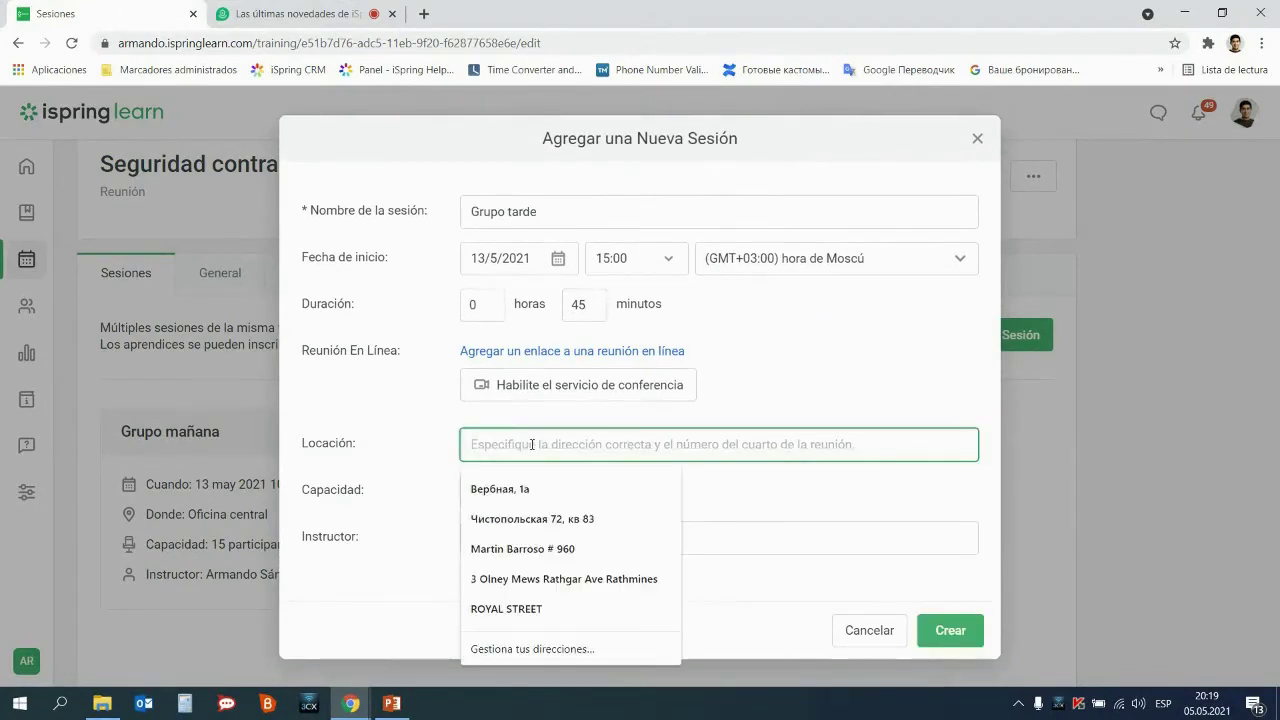
type("Oficia")
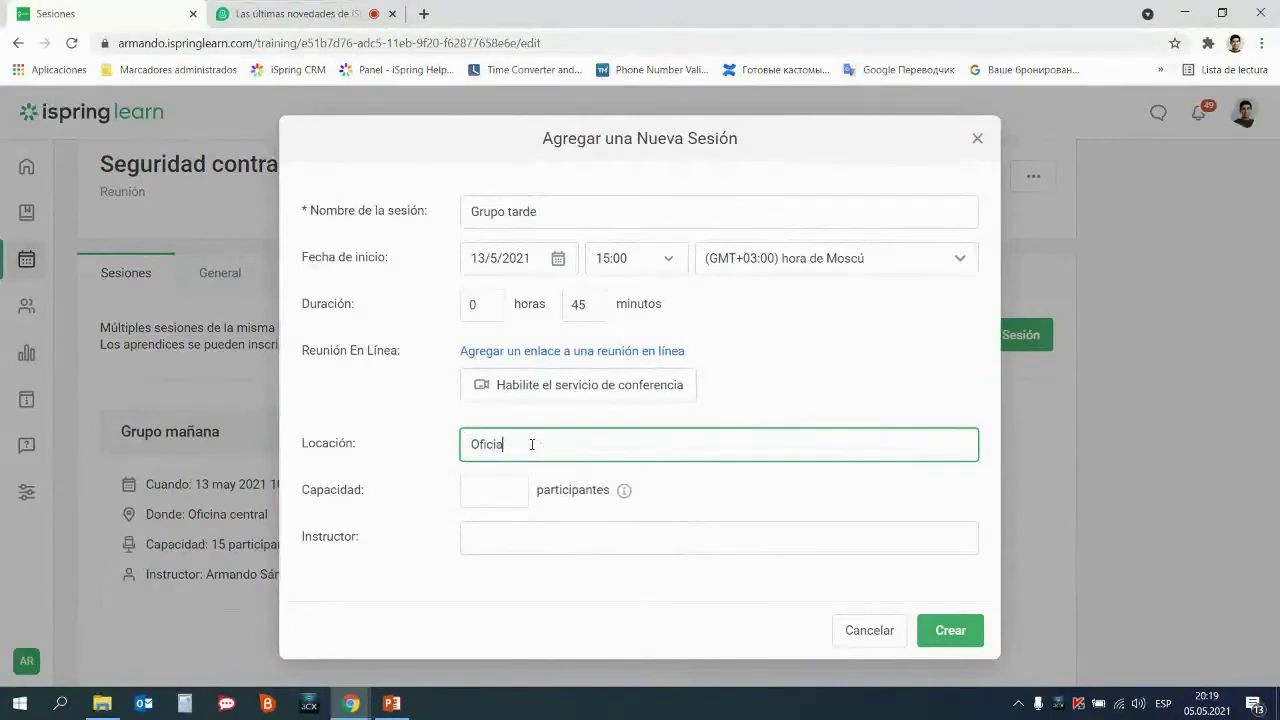
type("a cer")
type("tral")
left_click(502, 489)
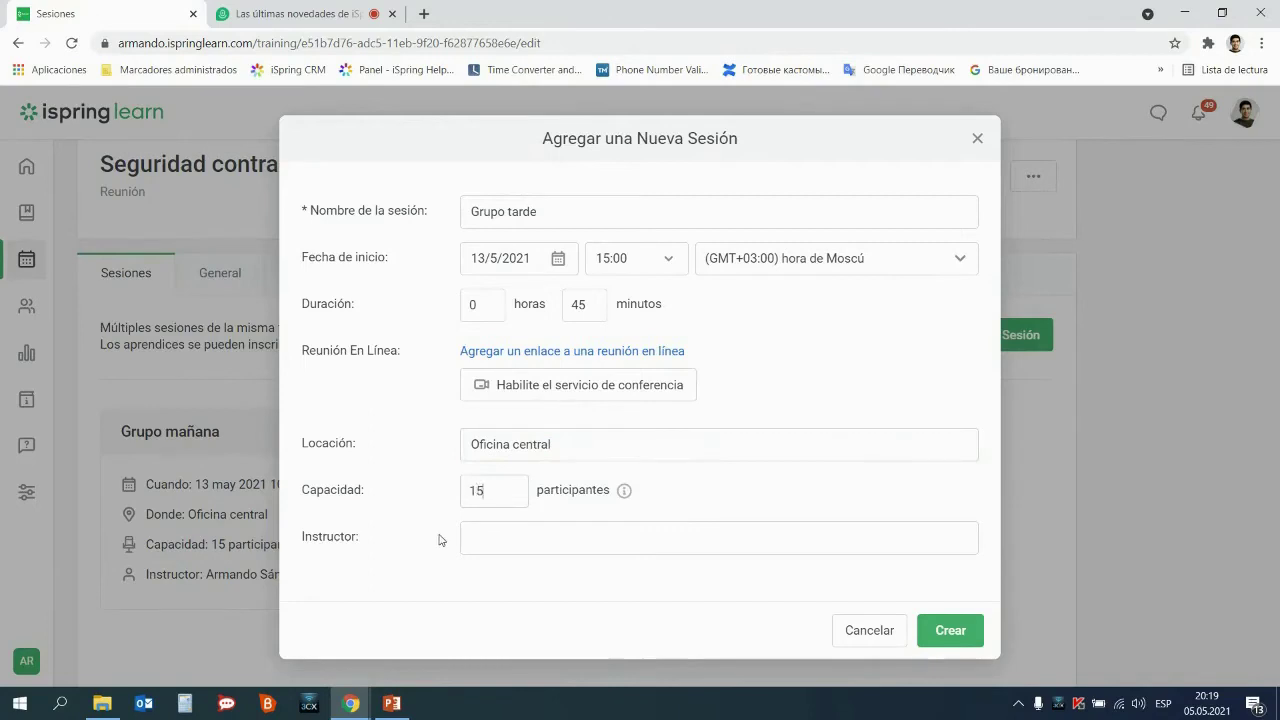
left_click(502, 540)
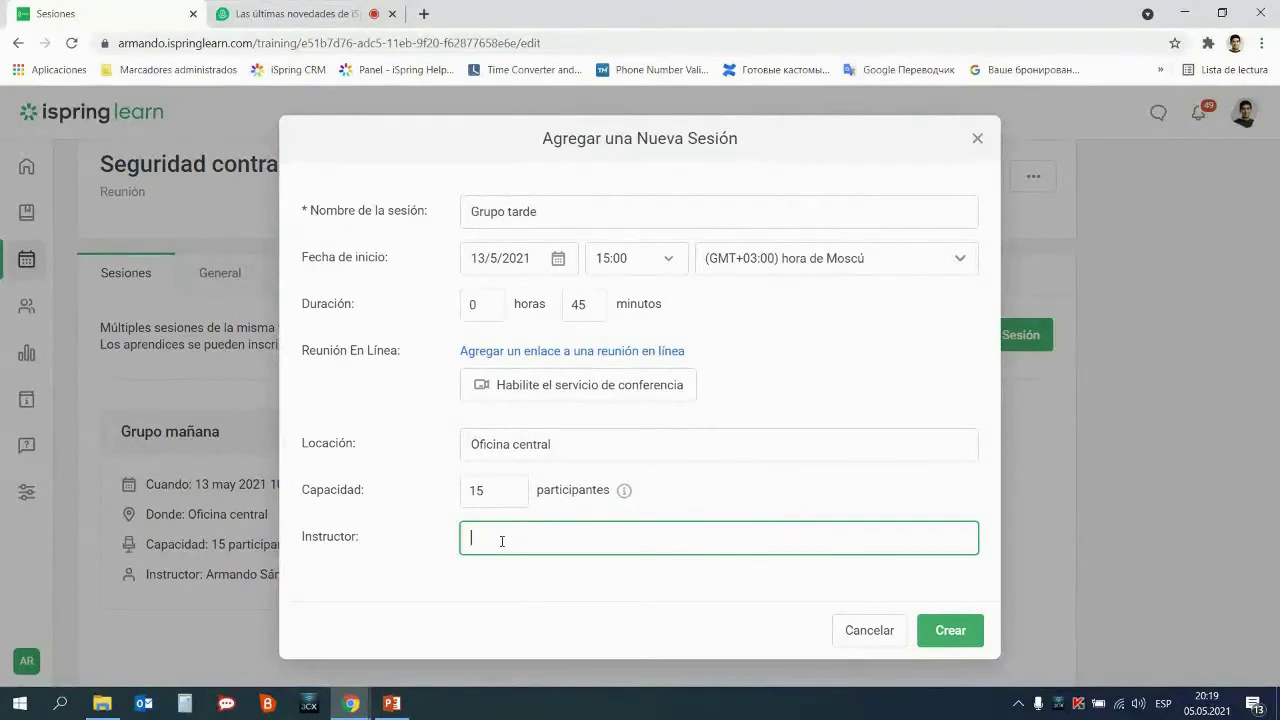
type("Anastasi")
left_click(966, 634)
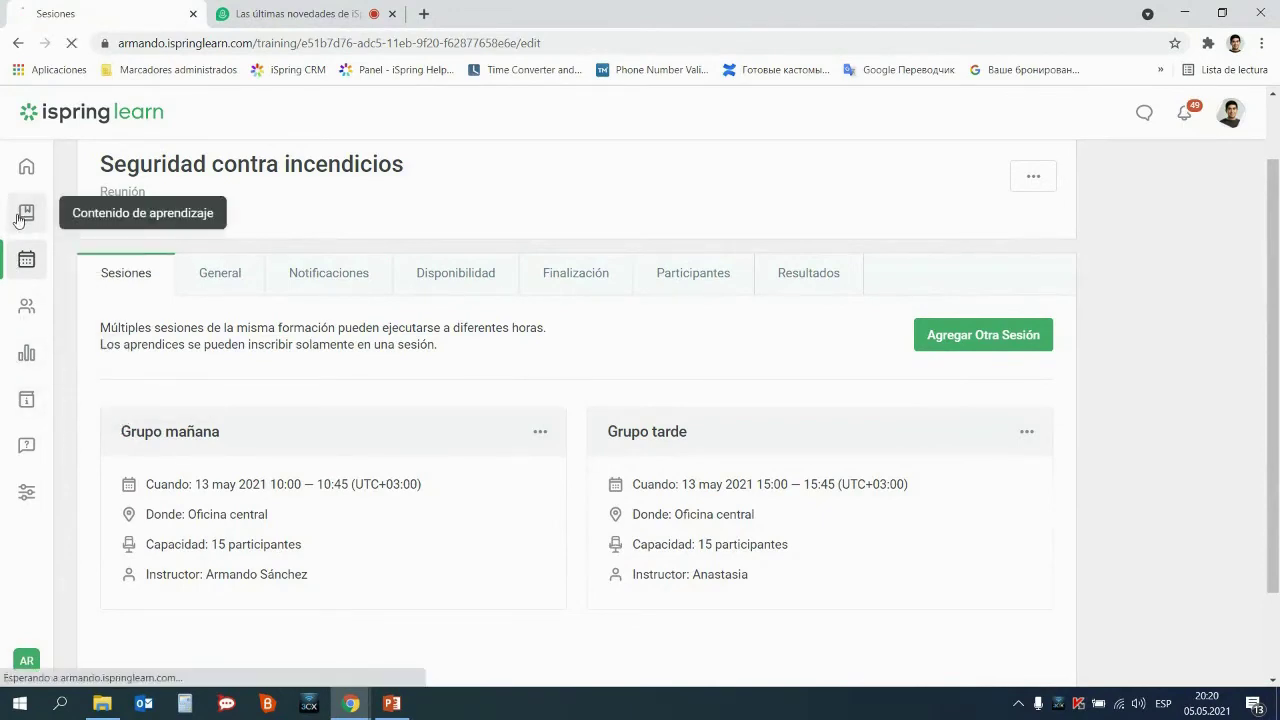
Open the Seguridad contra incendios course from Contenido de aprendizaje and show its Agregar module options
left_click(26, 213)
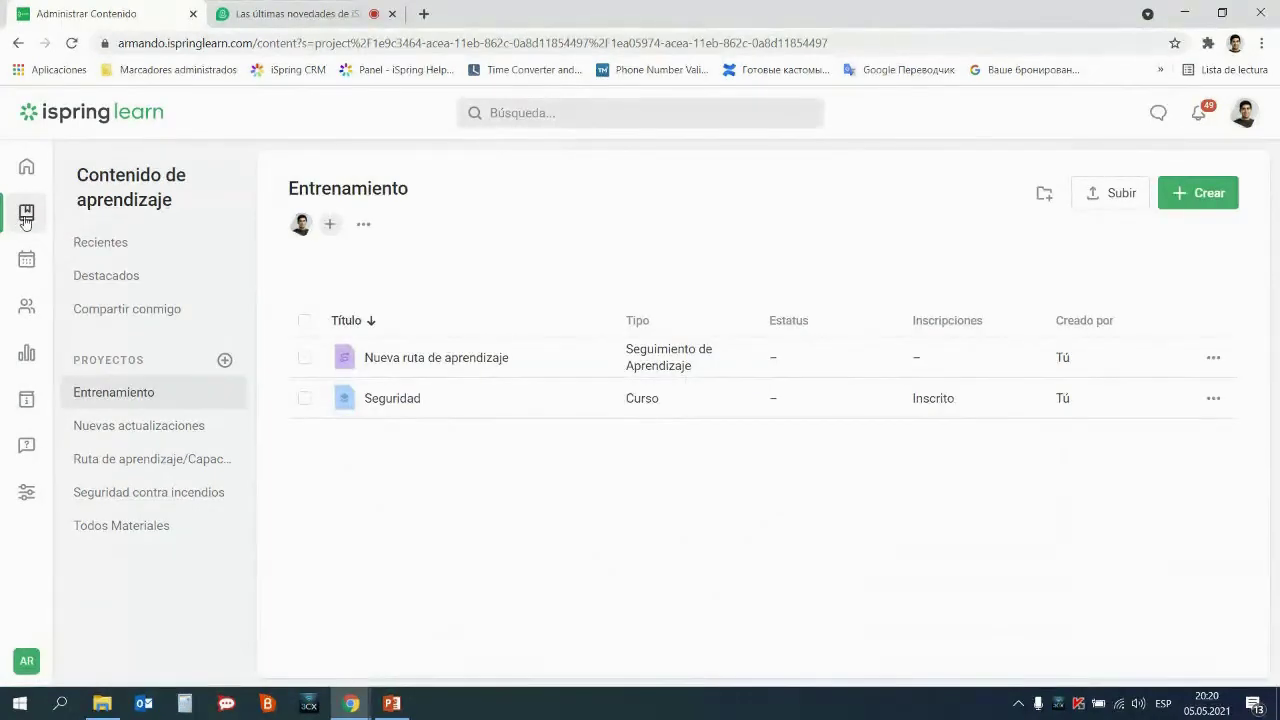
left_click(145, 491)
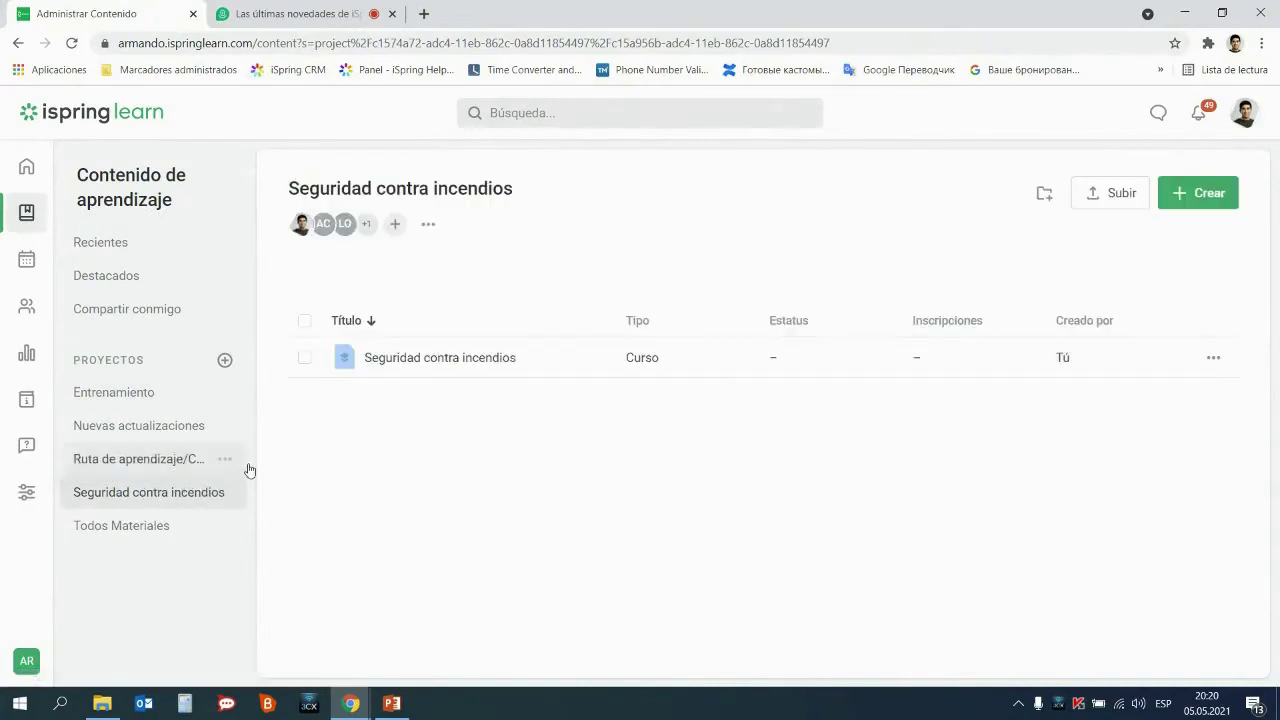
left_click(467, 366)
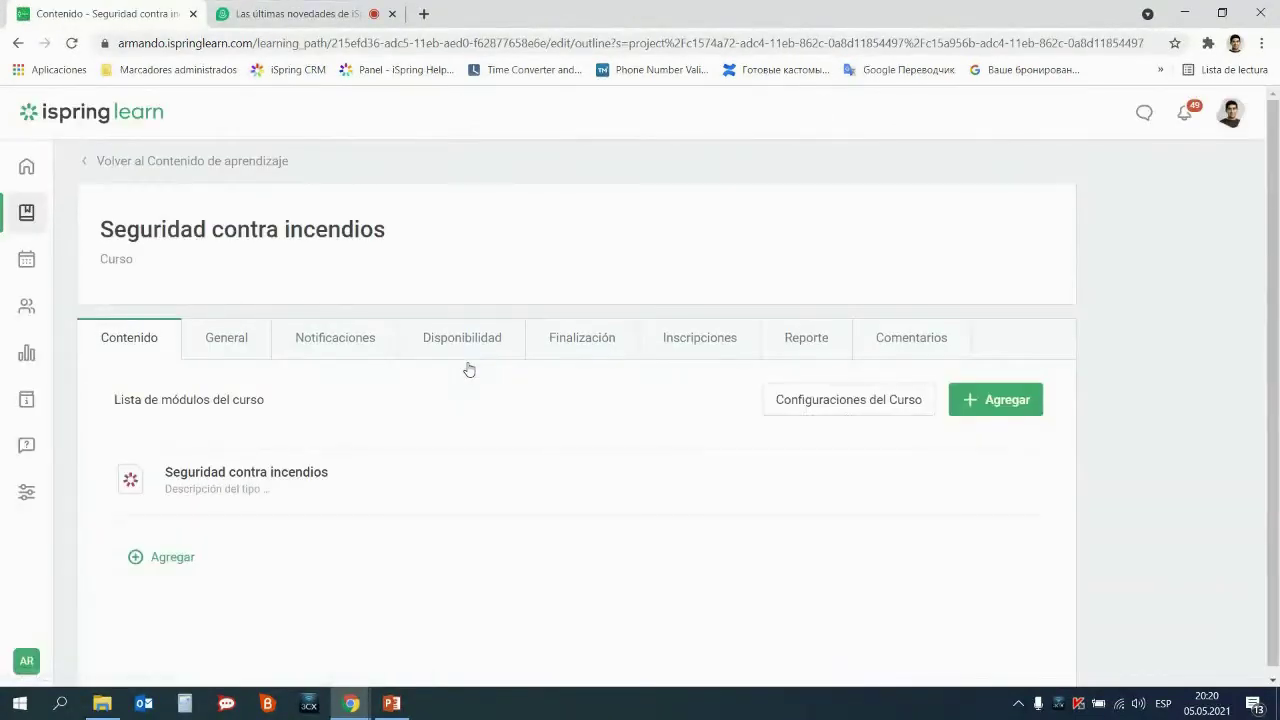
left_click(978, 418)
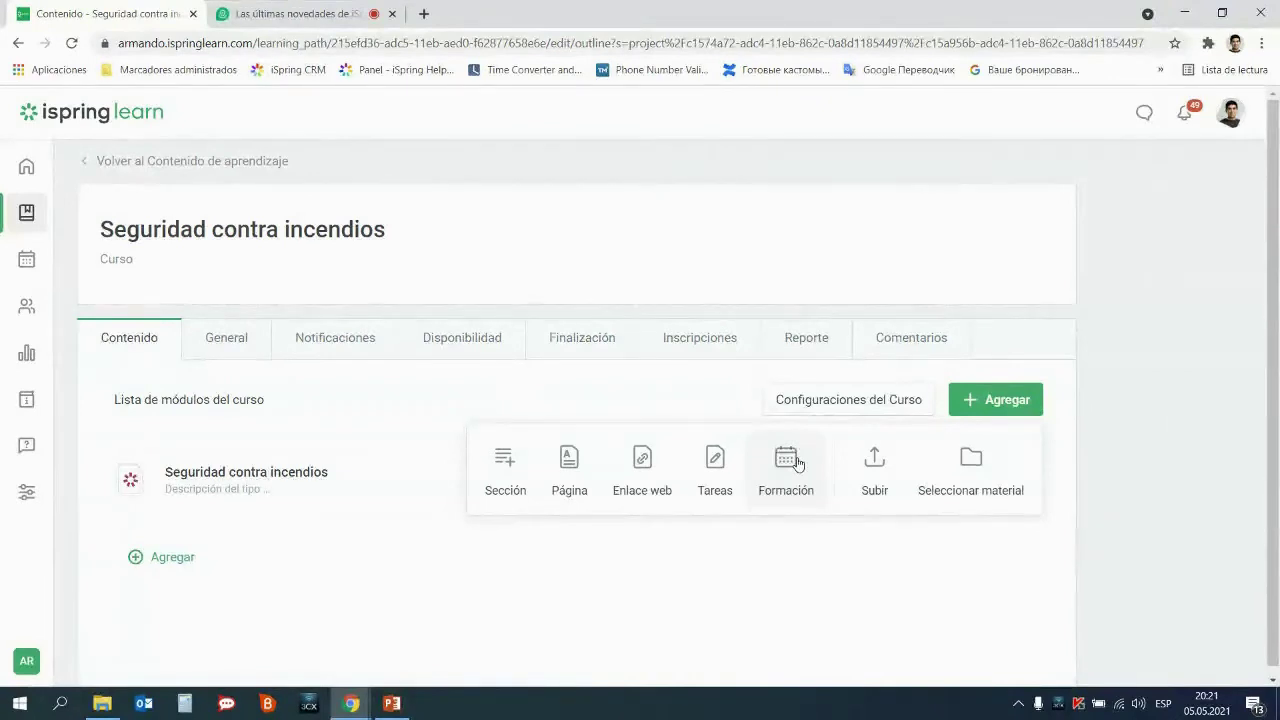
Add the Seguridad contra incendios Formación training to the course as a new module
left_click(798, 463)
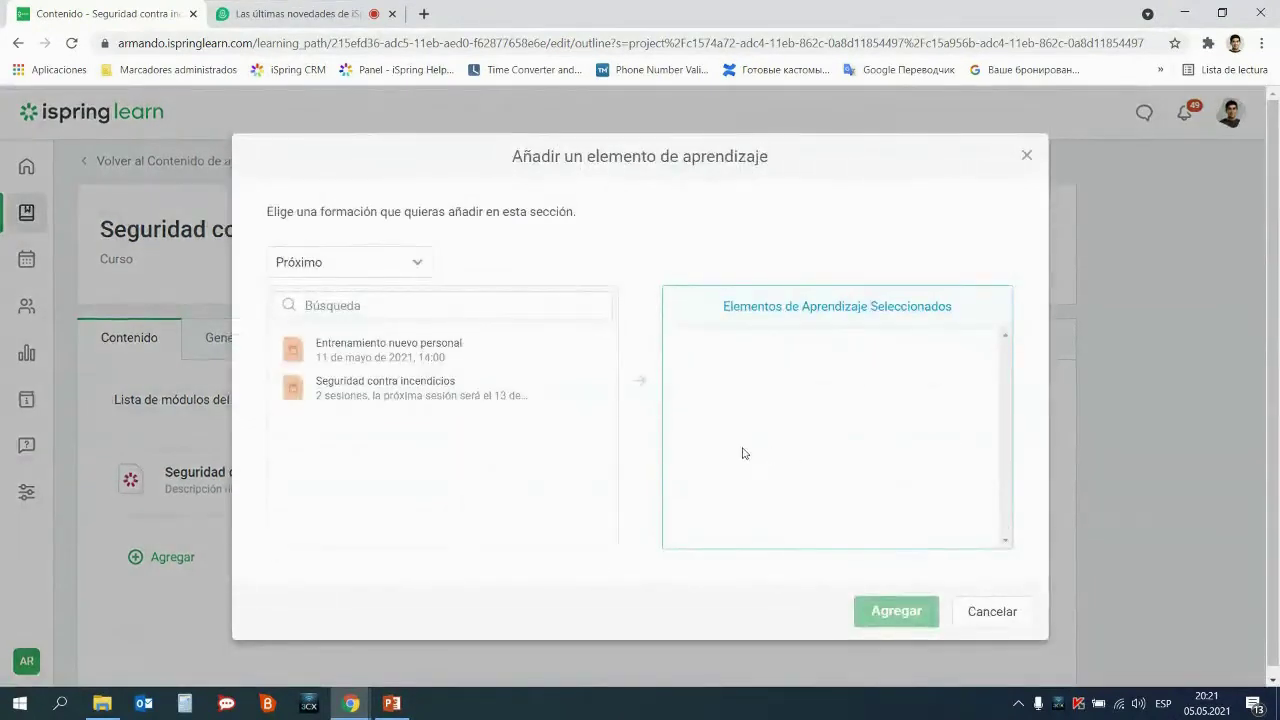
left_click(413, 398)
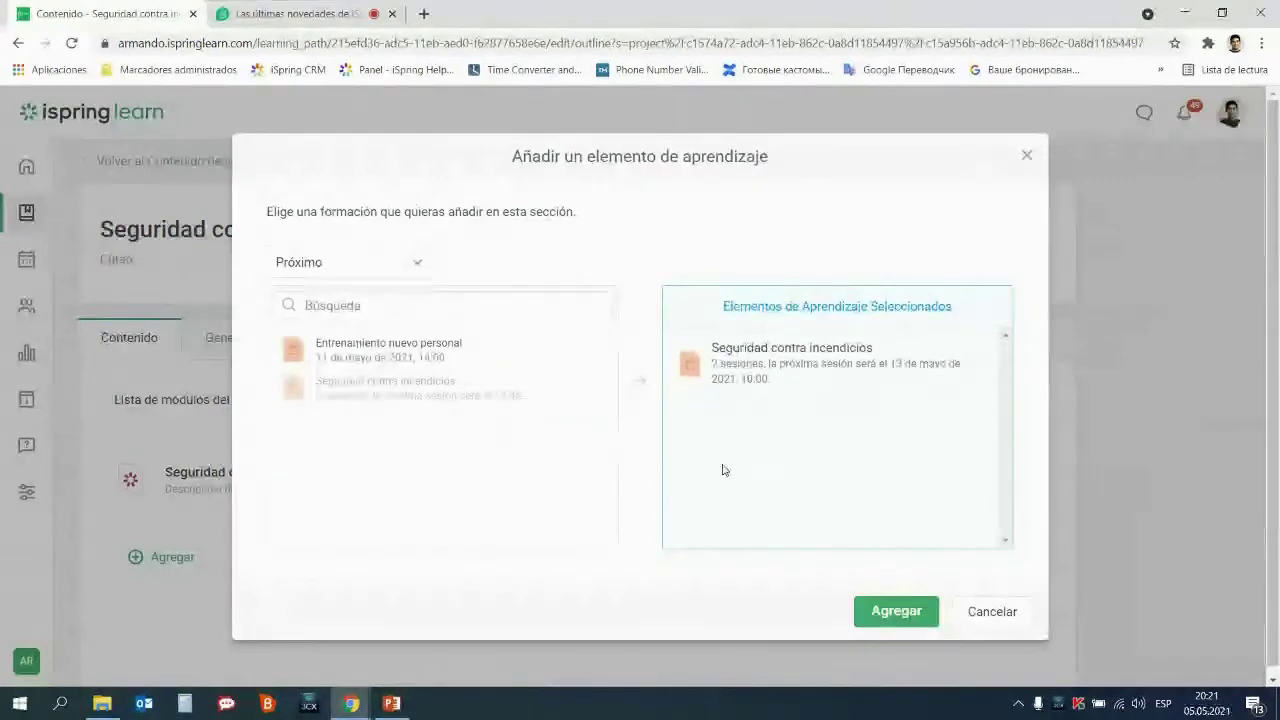
left_click(886, 611)
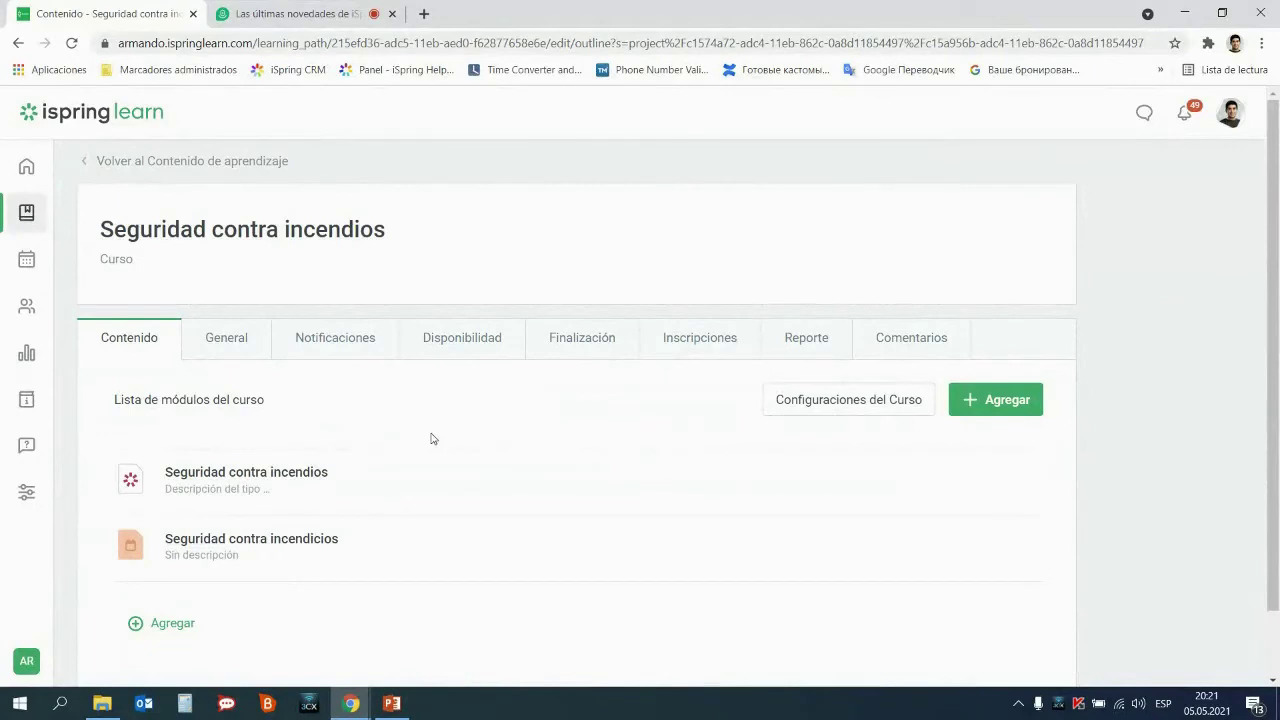
Select the 18 users by filtering on the Empresa/Compañía department, then continue to enrollment settings
left_click(700, 338)
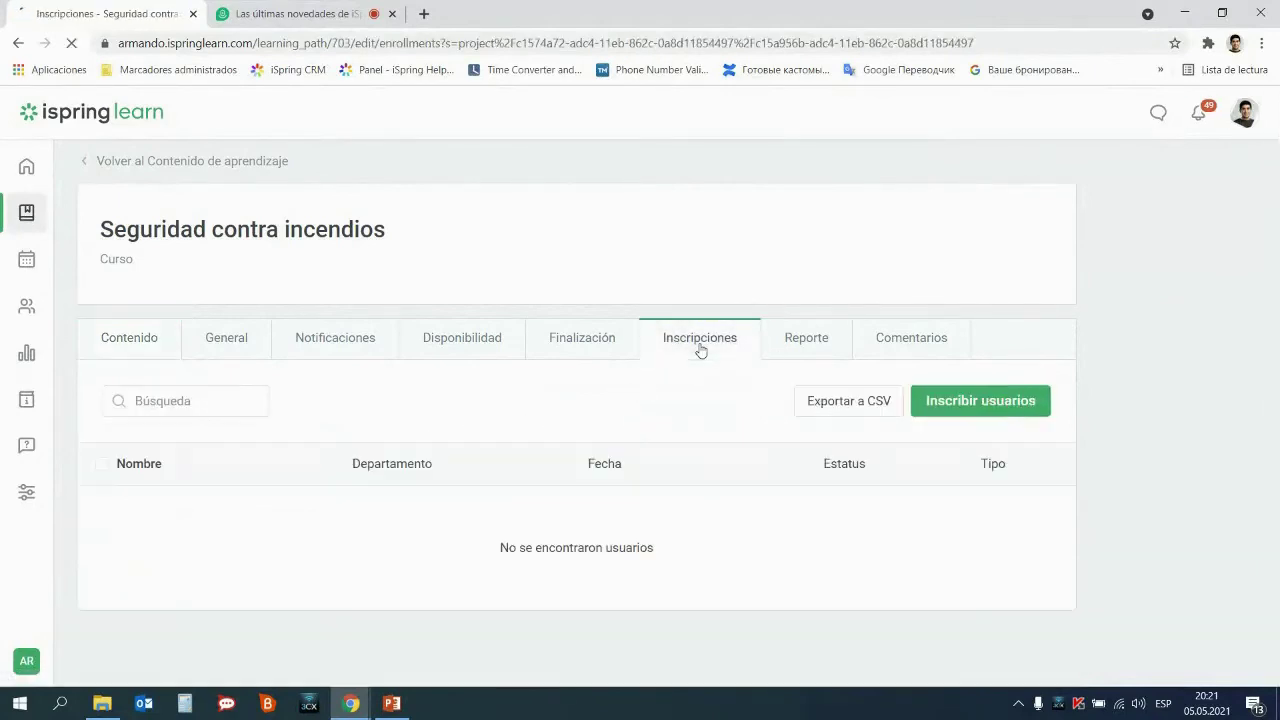
left_click(962, 410)
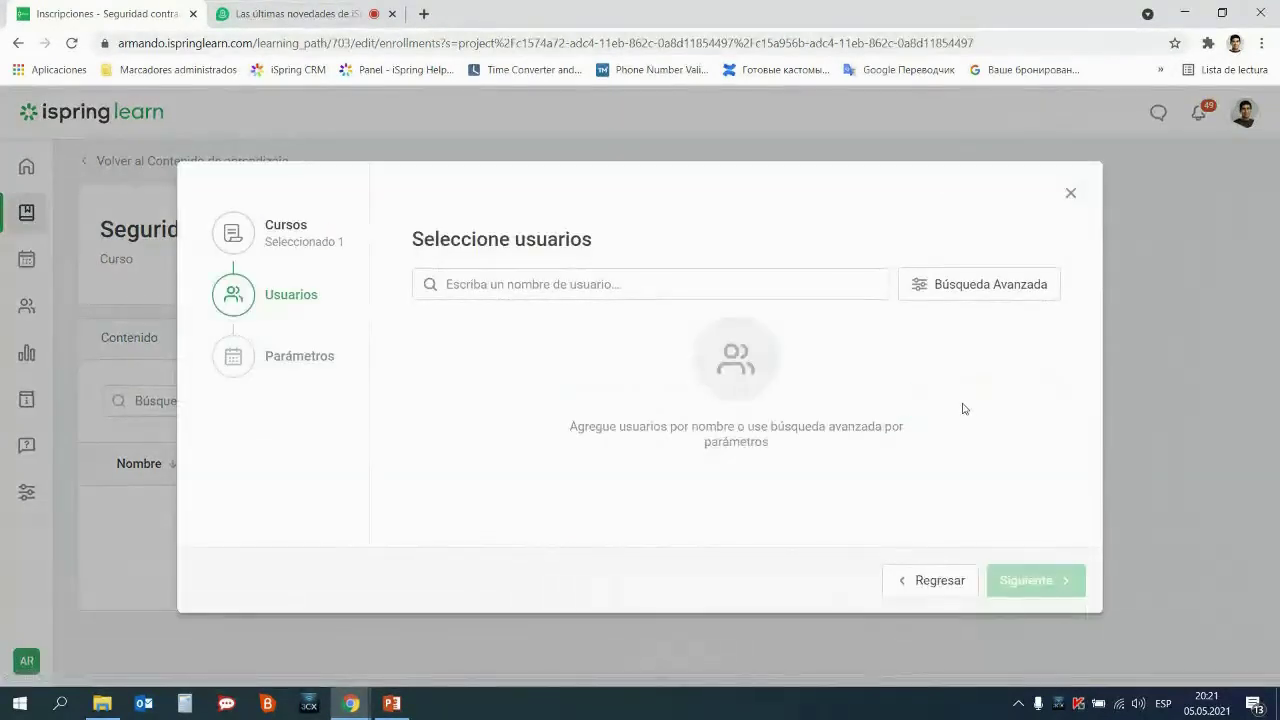
left_click(972, 293)
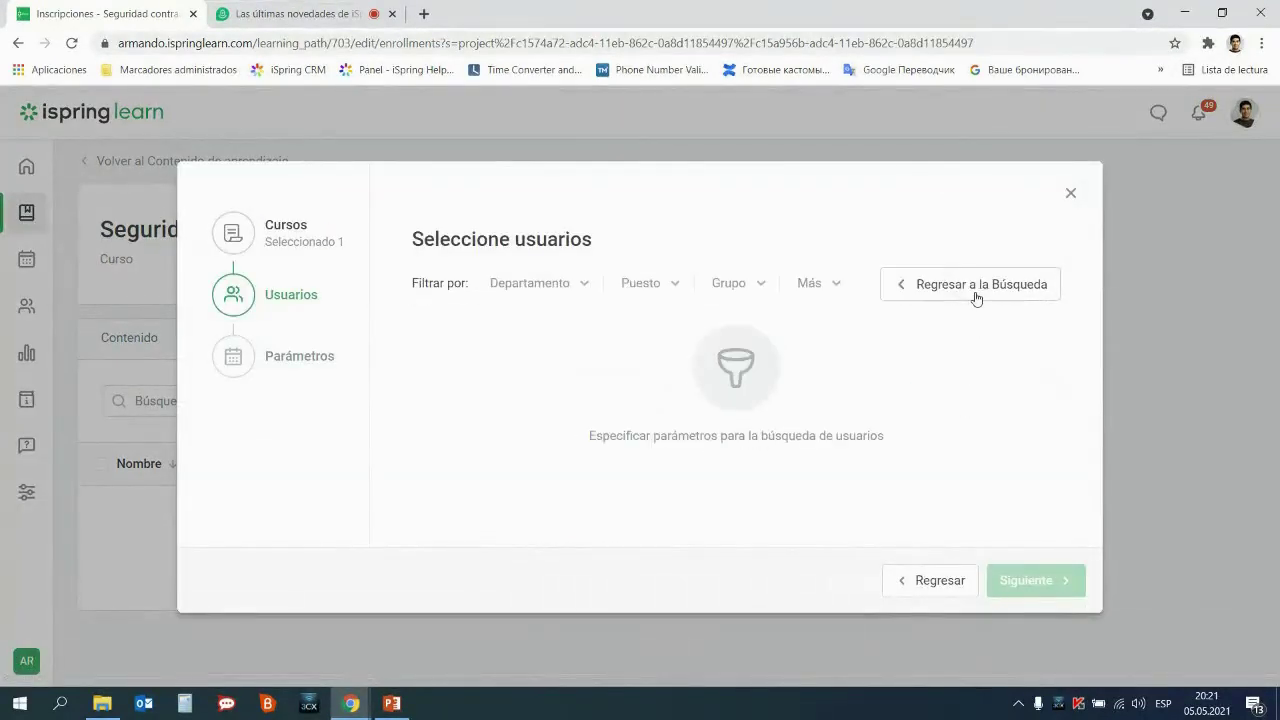
left_click(582, 289)
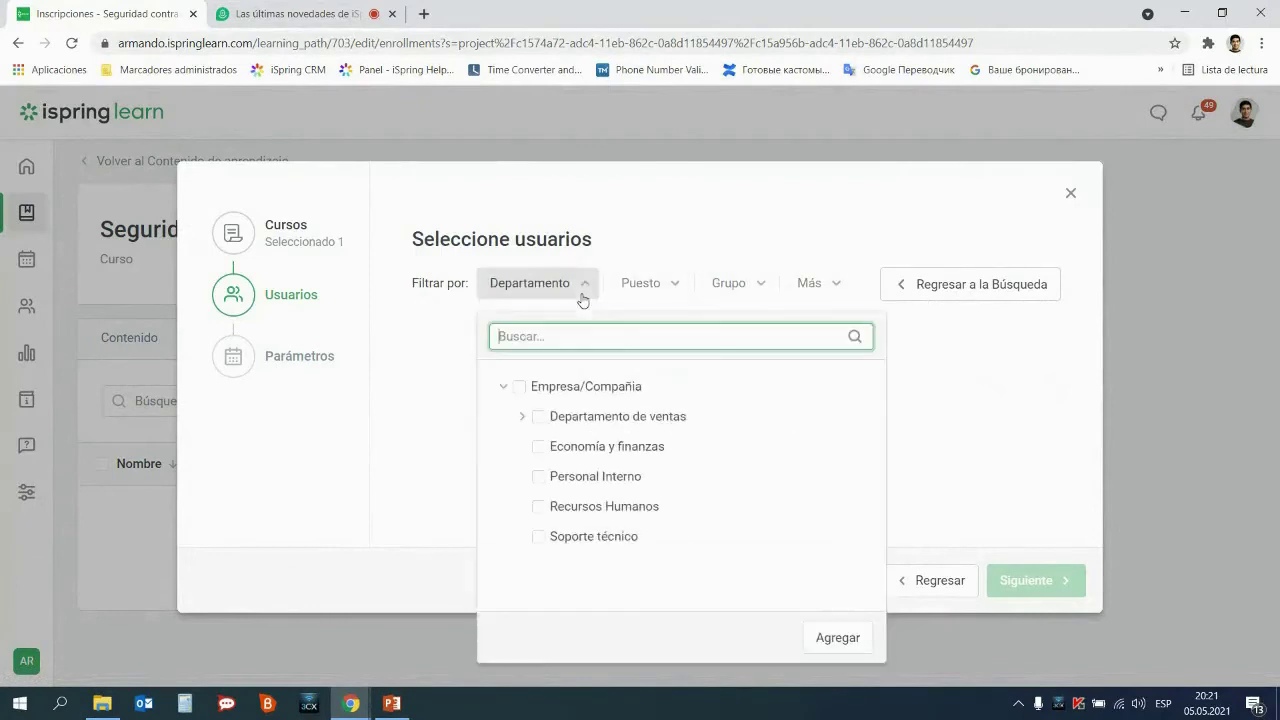
left_click(520, 387)
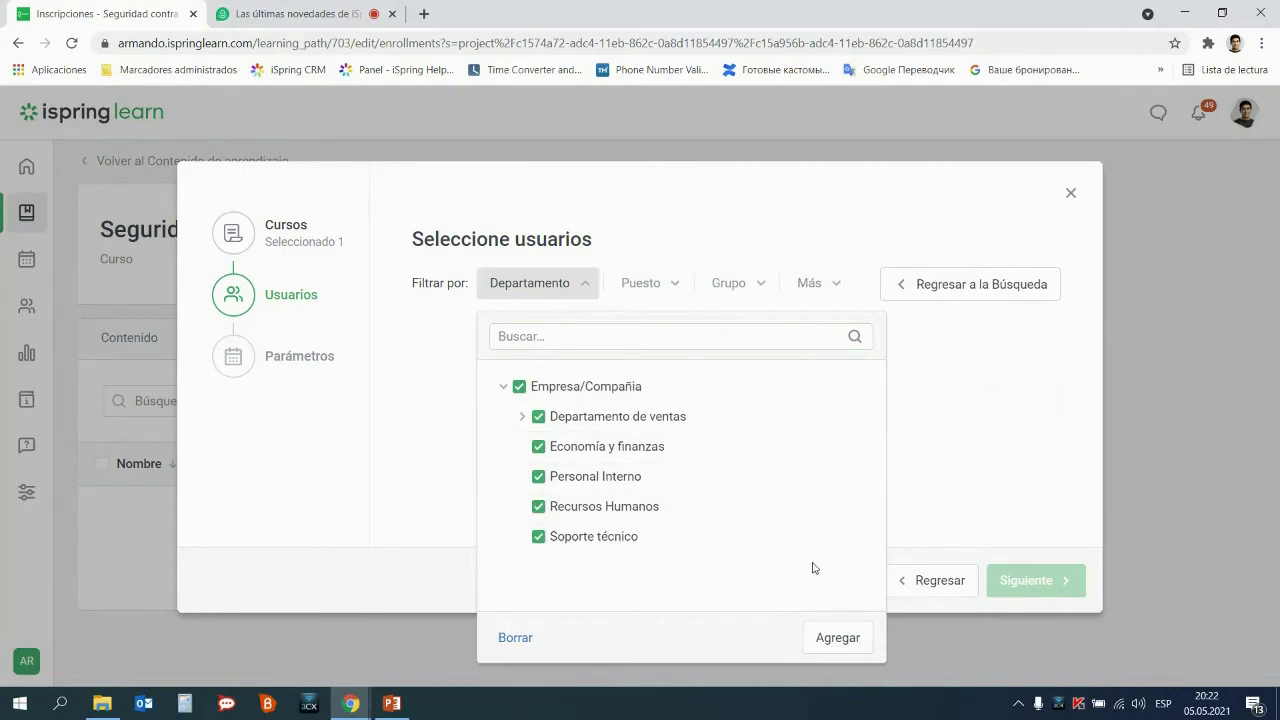
left_click(838, 638)
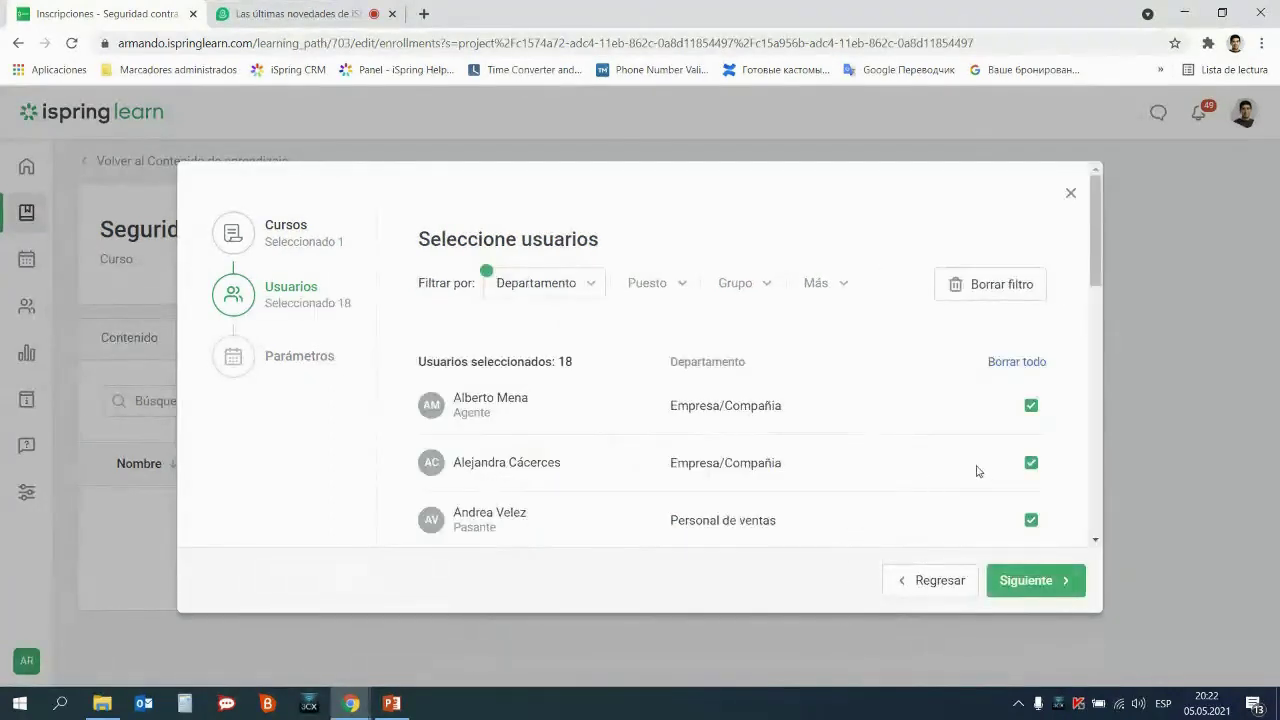
scroll(975, 452, "down", 1)
scroll(975, 452, "down", 7)
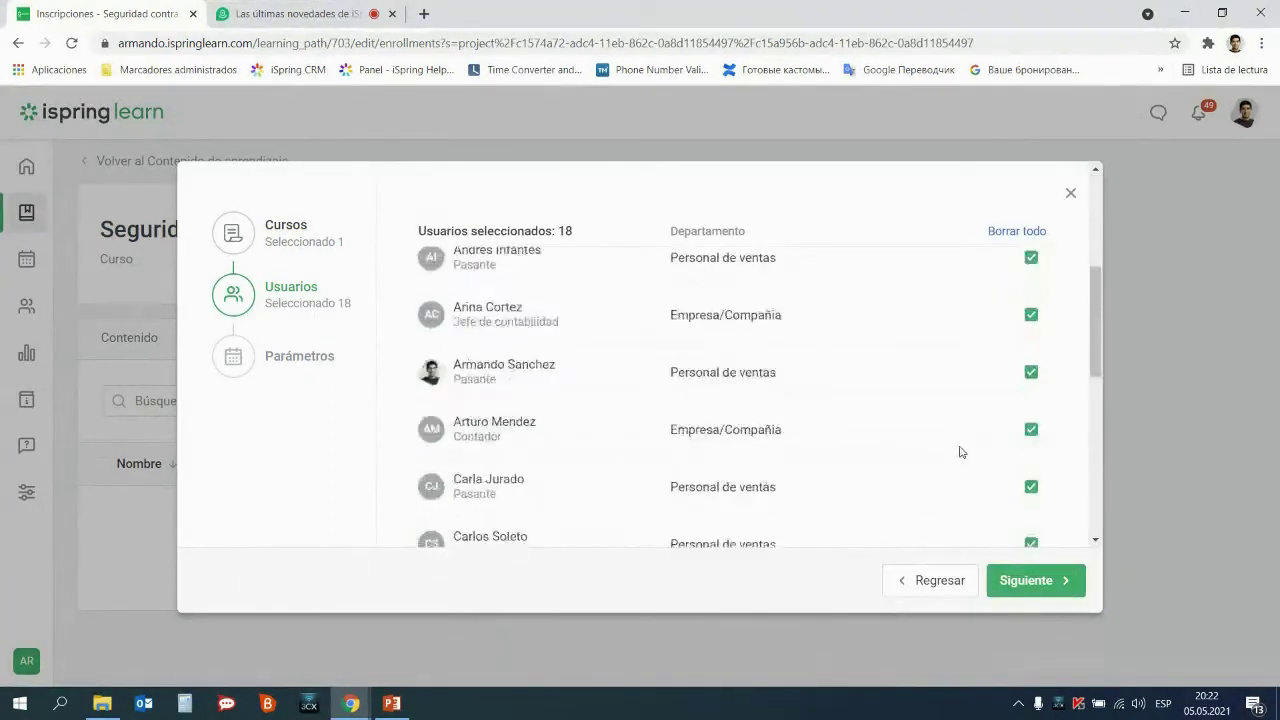
scroll(960, 452, "down", 3)
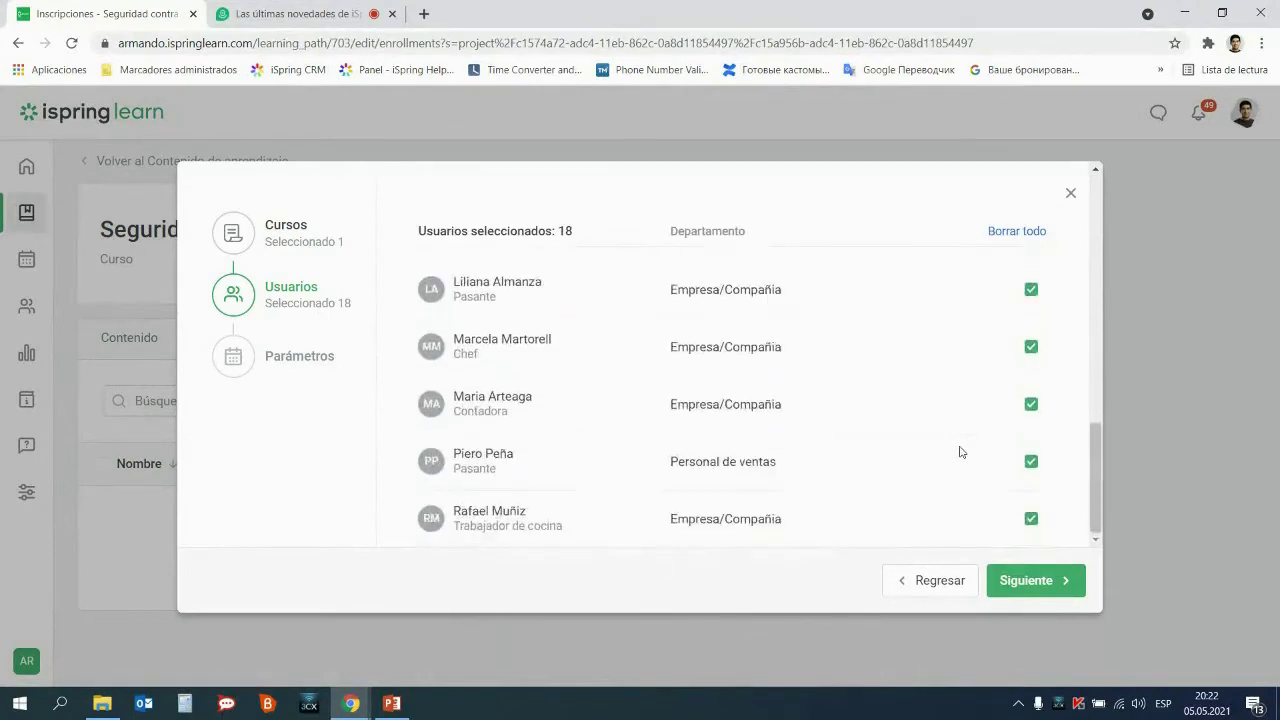
scroll(960, 452, "up", 10)
left_click(1060, 580)
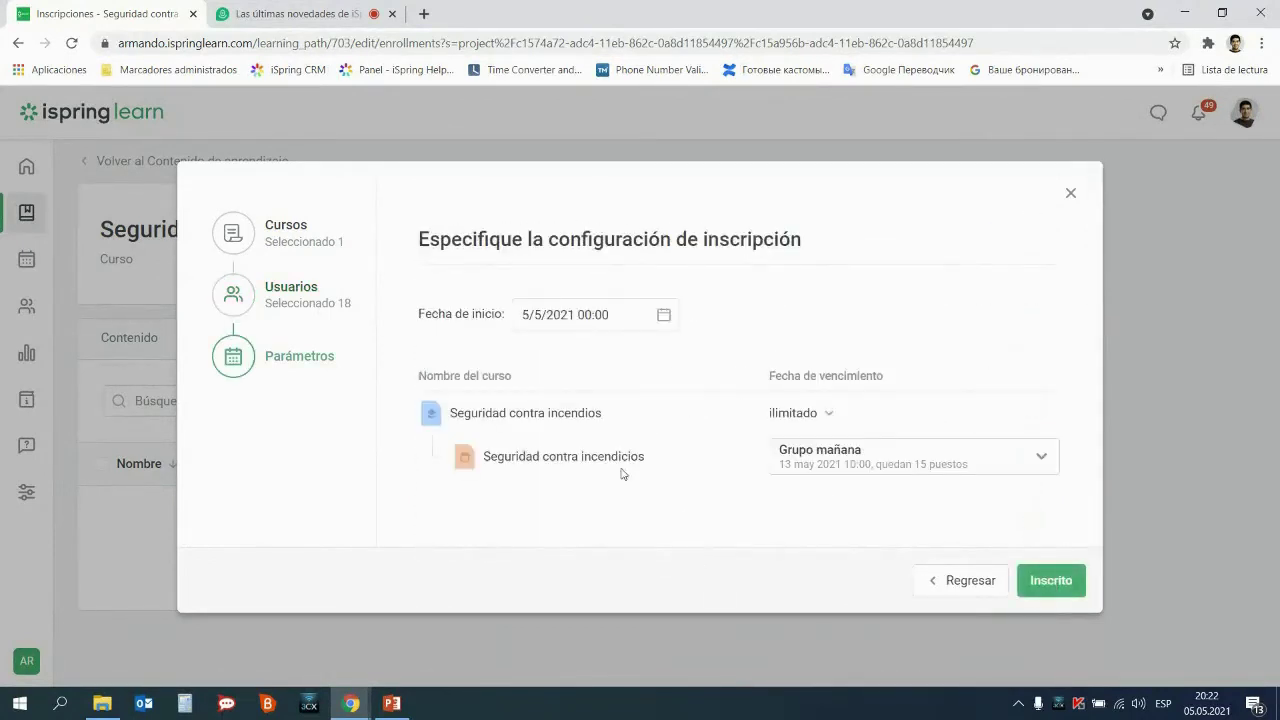
Set the session to 'El participante selecciona la sesión' and enroll the 18 users
left_click_drag(606, 415, 509, 413)
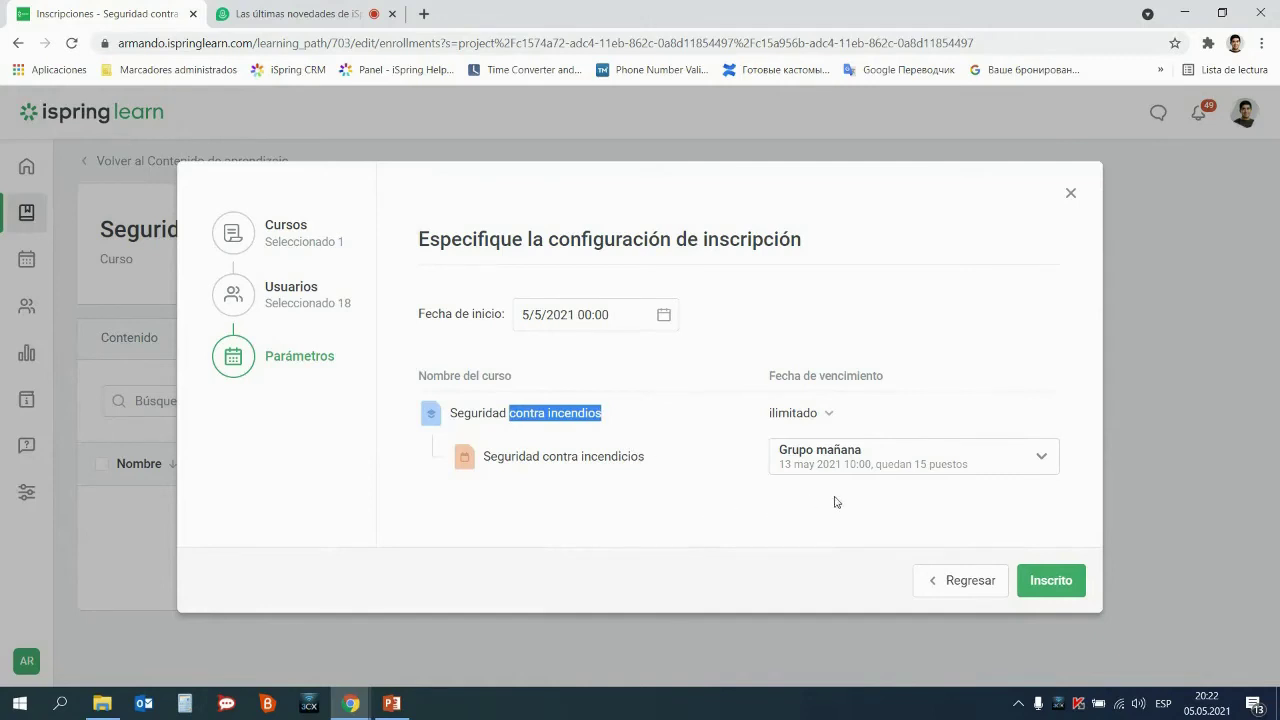
left_click(904, 476)
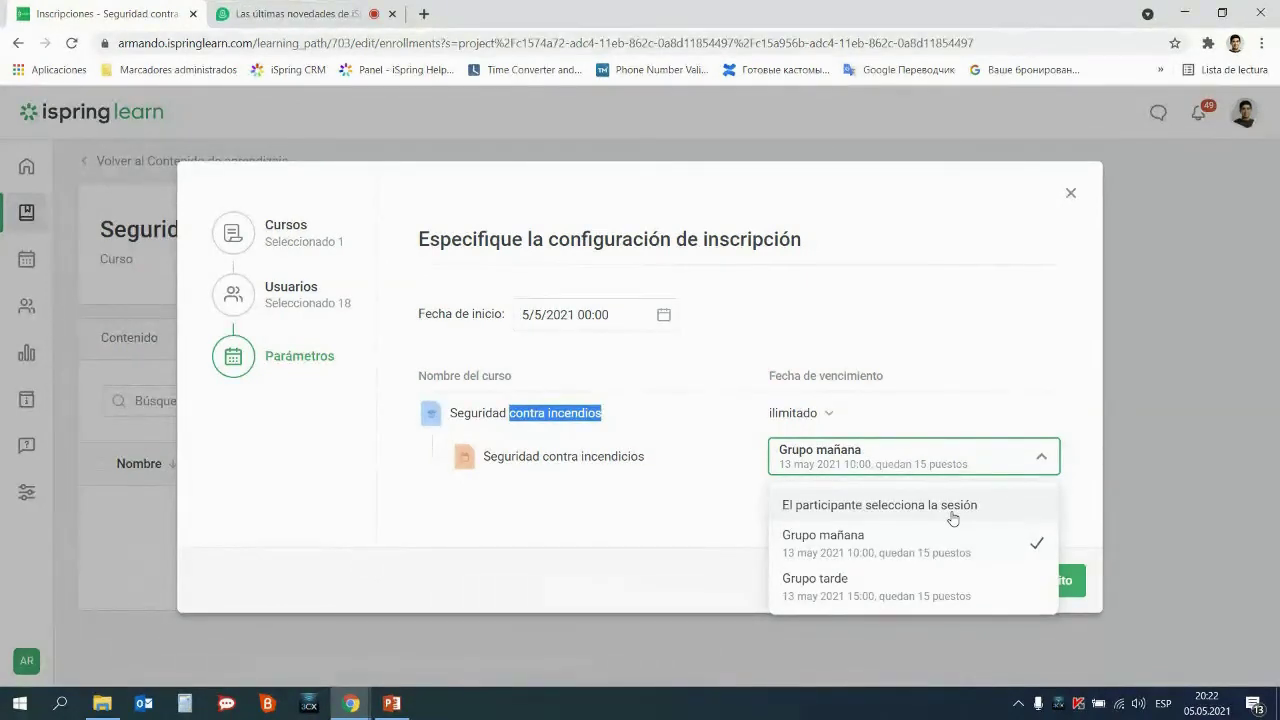
left_click(953, 516)
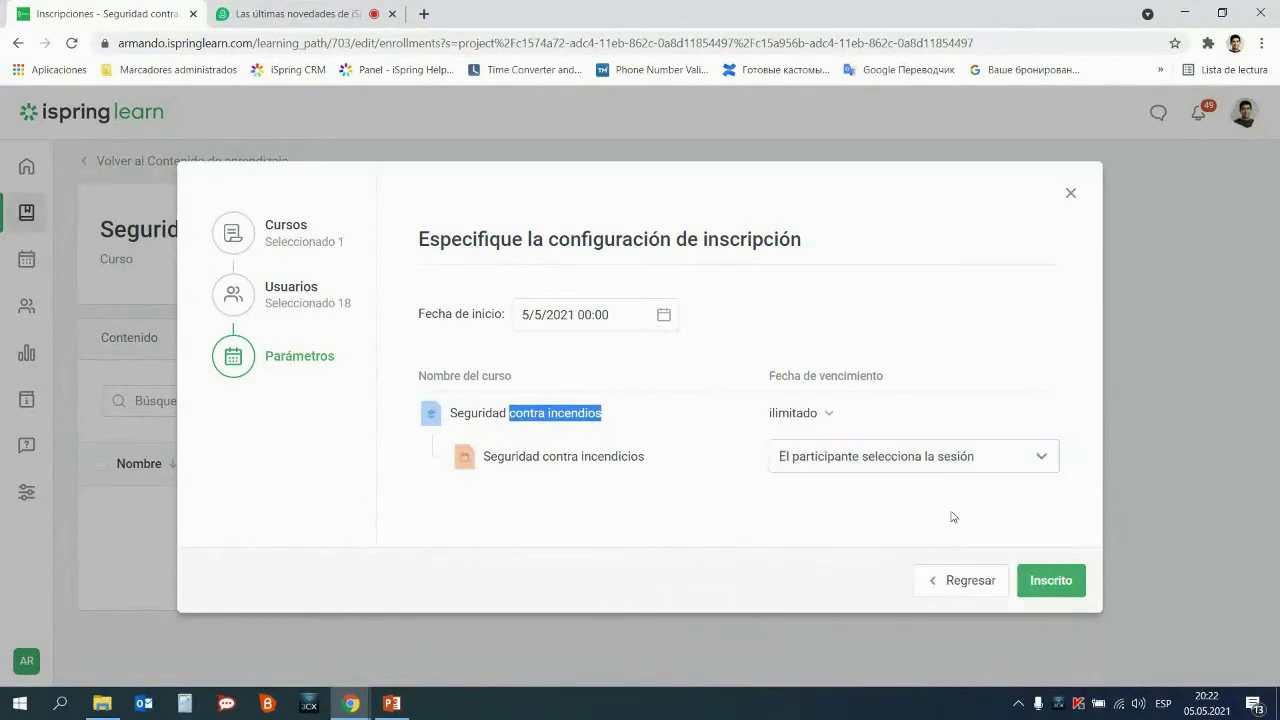
left_click(1051, 583)
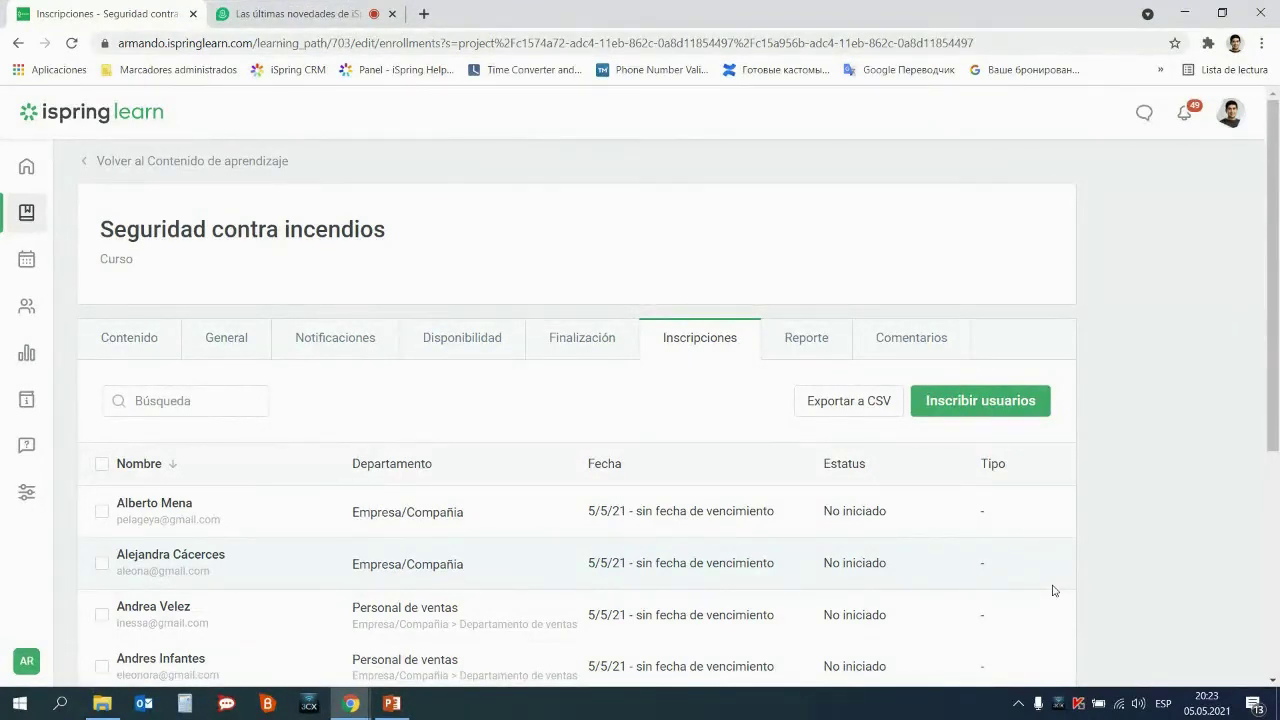
Open 'Nueva ruta de aprendizaje' from the content library and review its Primera and Segunda etapa
left_click(25, 217)
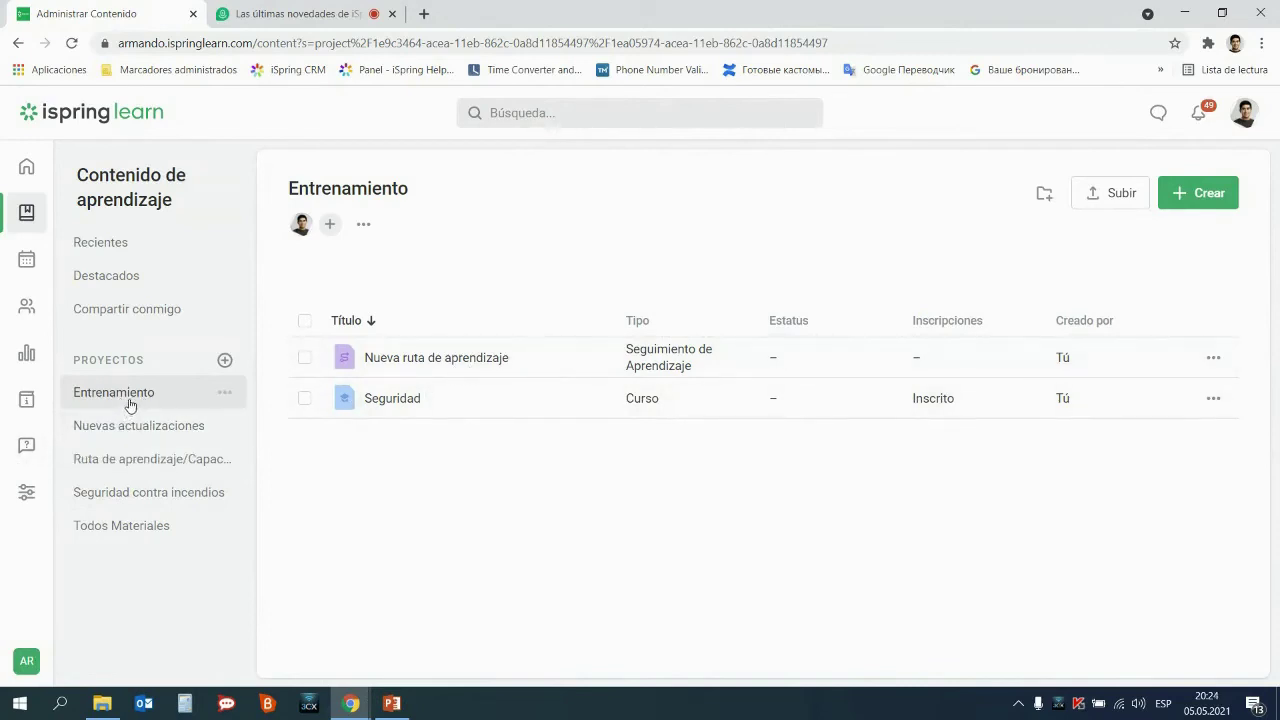
left_click(441, 360)
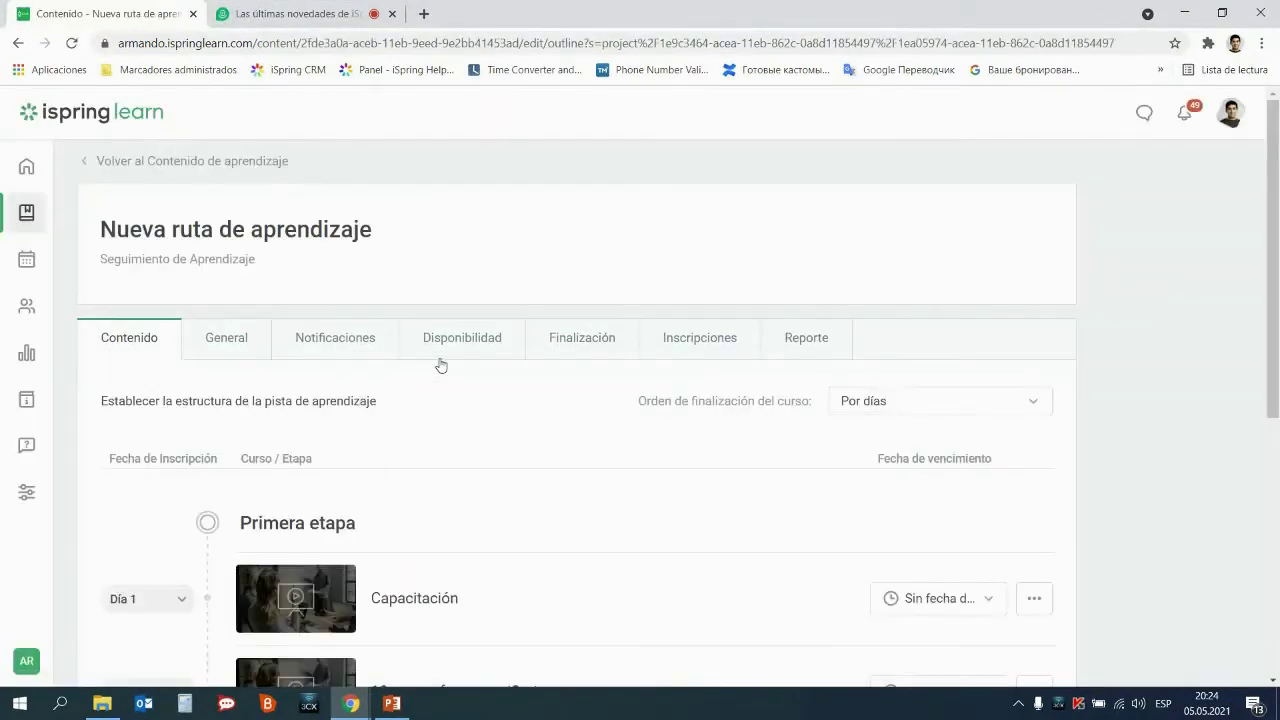
scroll(508, 325, "down", 3)
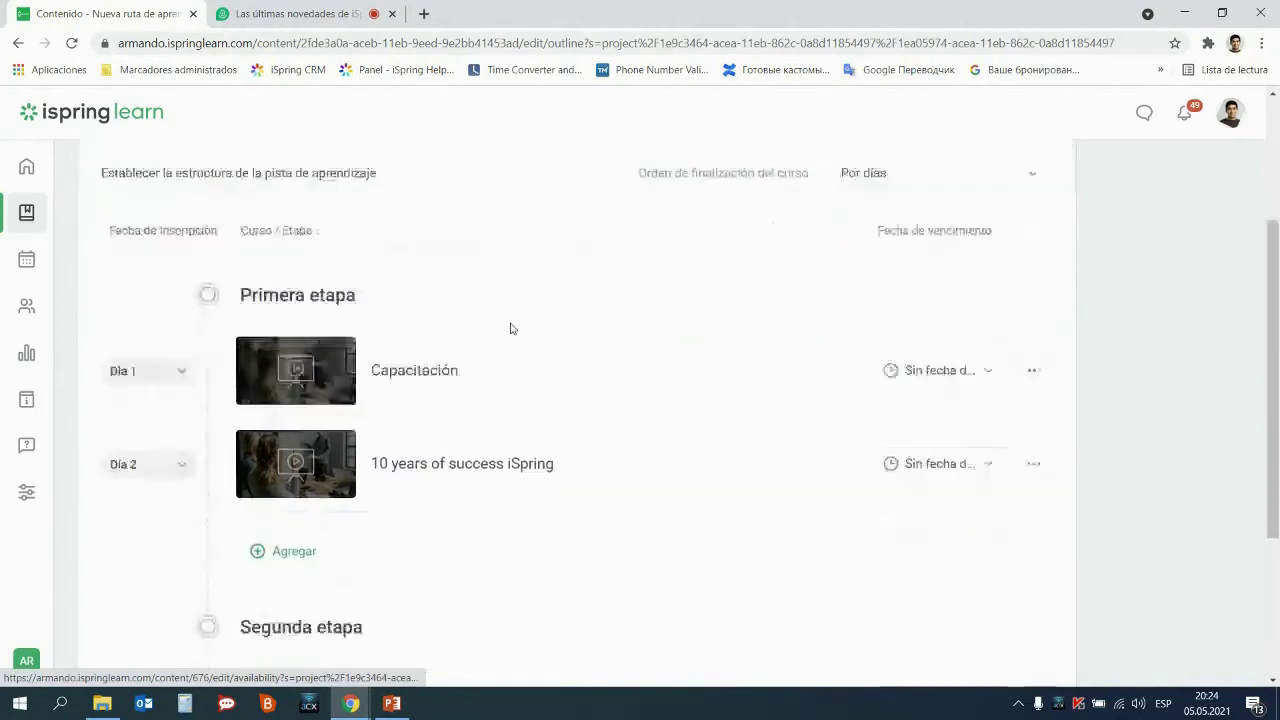
scroll(508, 328, "up", 1)
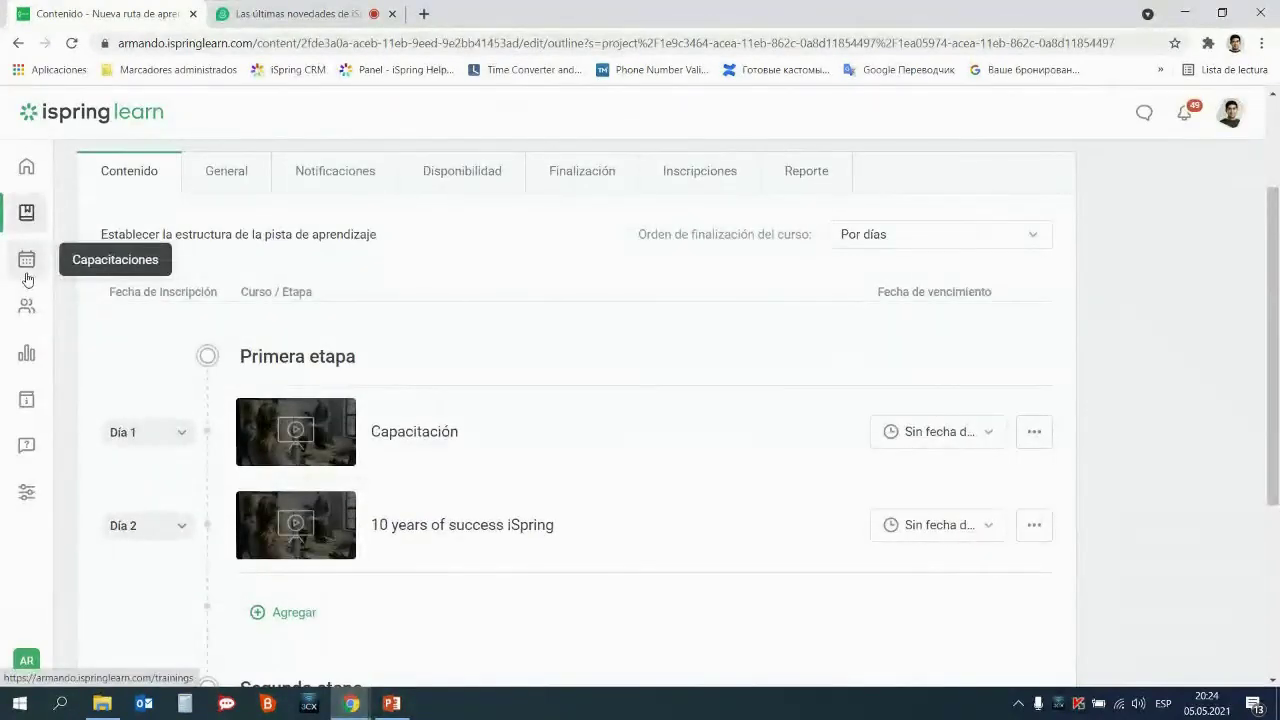
scroll(443, 306, "down", 2)
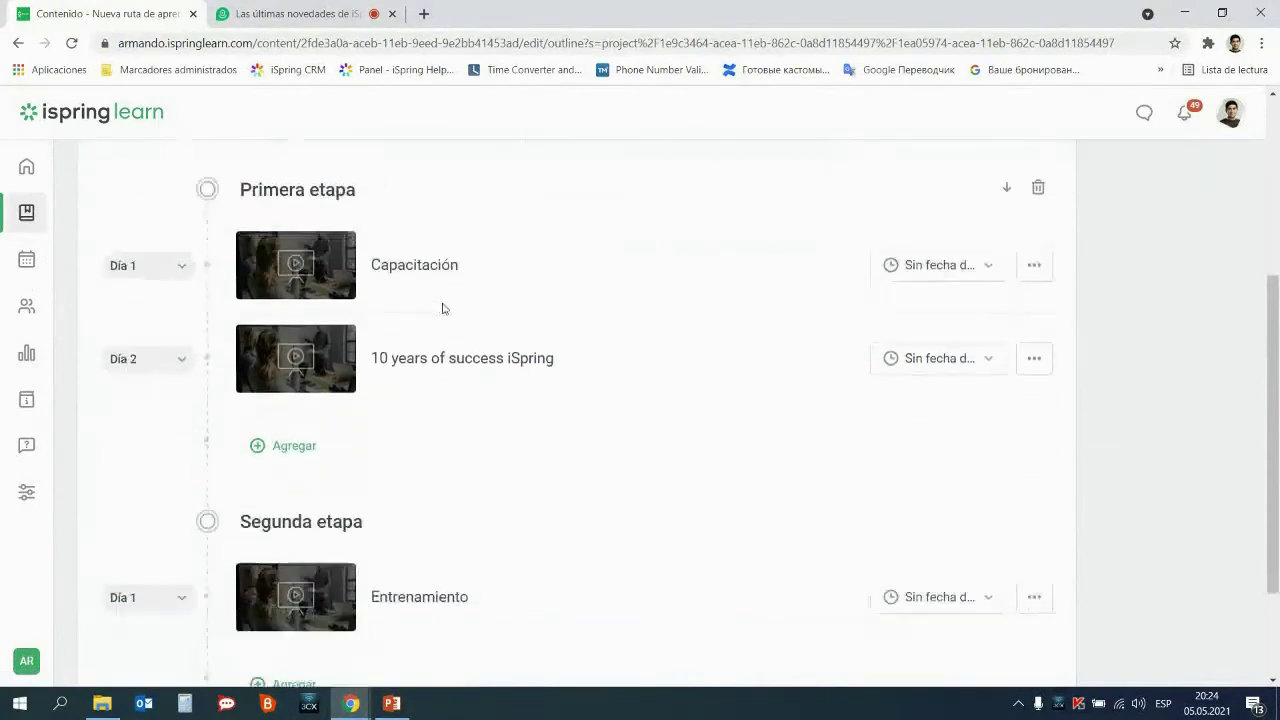
scroll(443, 308, "down", 2)
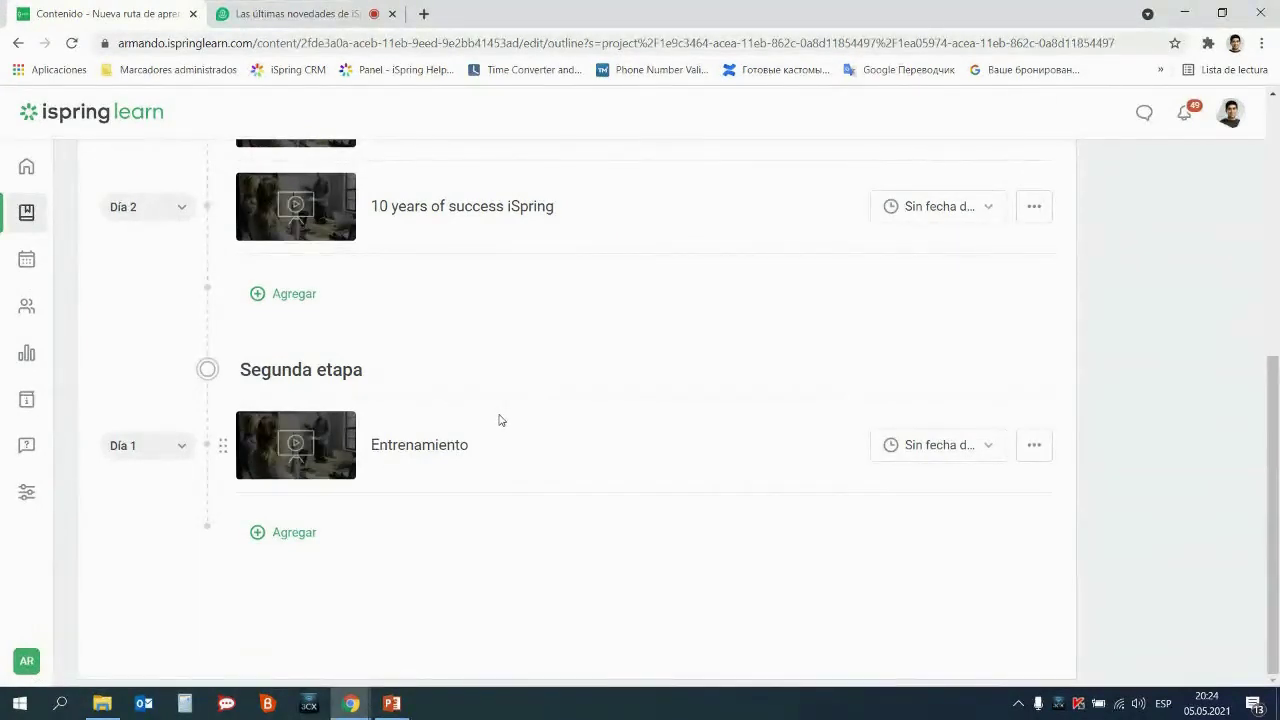
Add the Seguridad contra incendios course, found by searching 'segu', to Segunda etapa
left_click(296, 533)
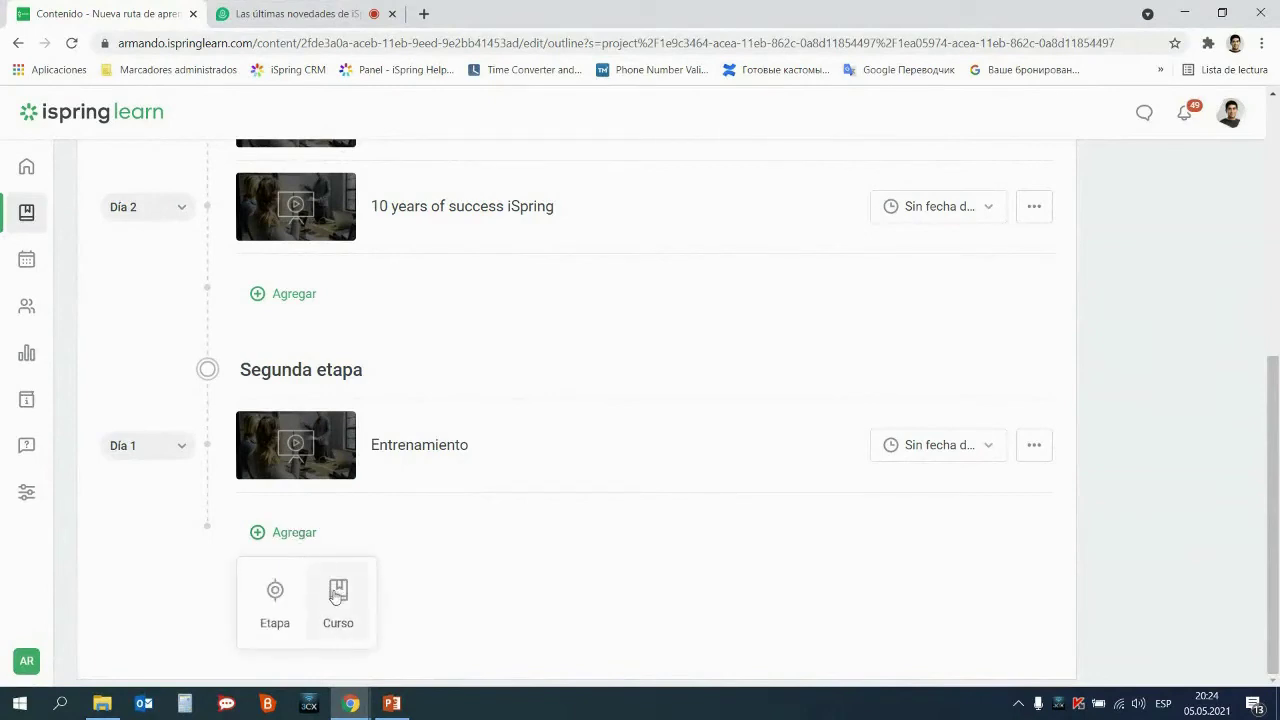
left_click(336, 597)
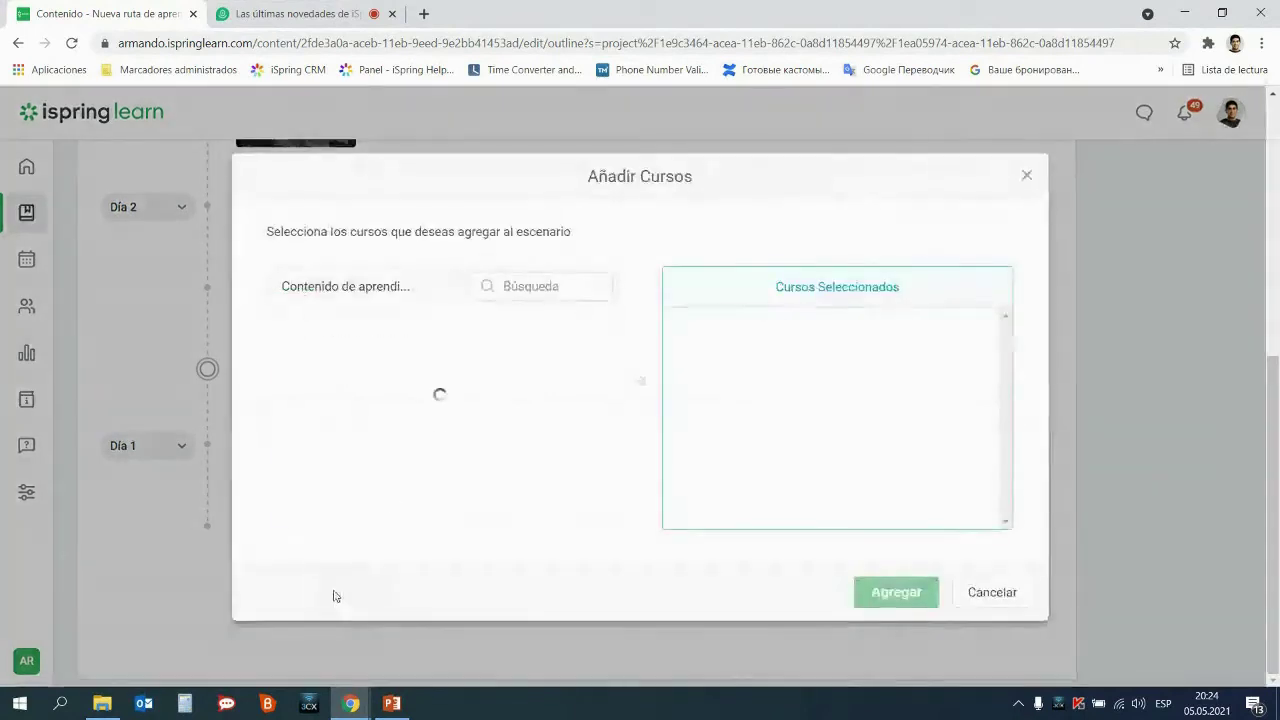
left_click(506, 292)
type("segu")
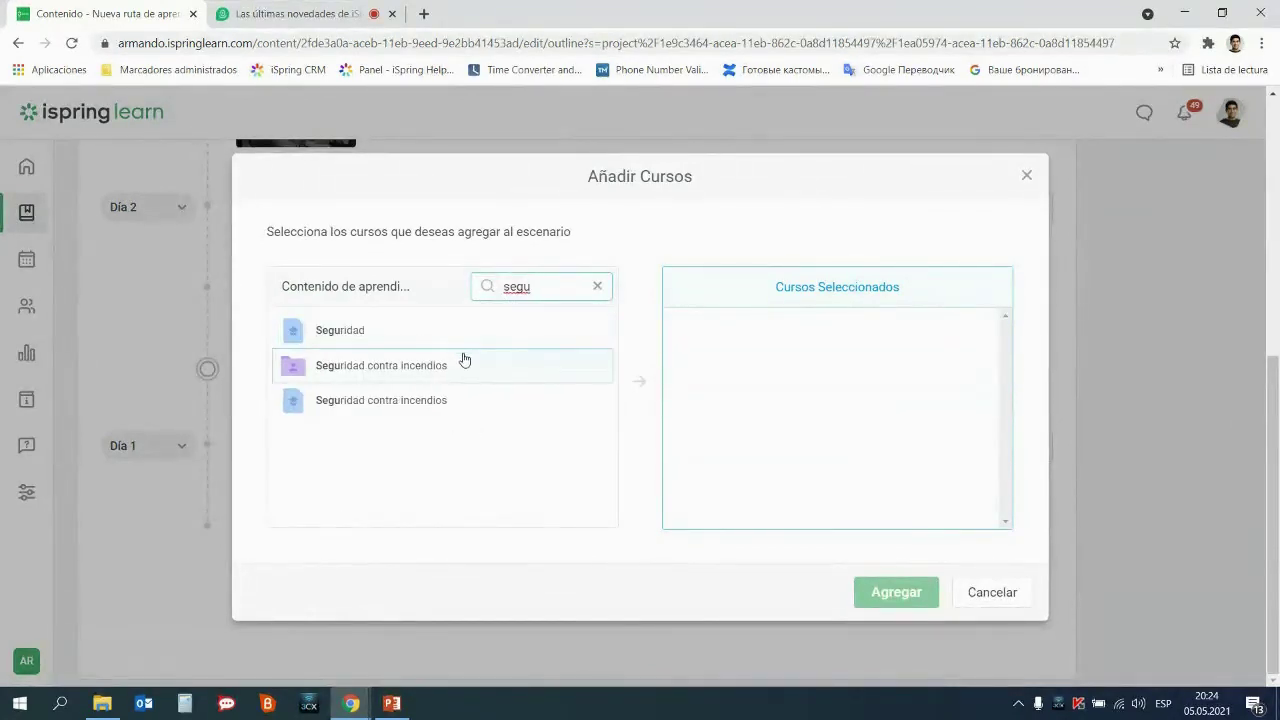
left_click(443, 405)
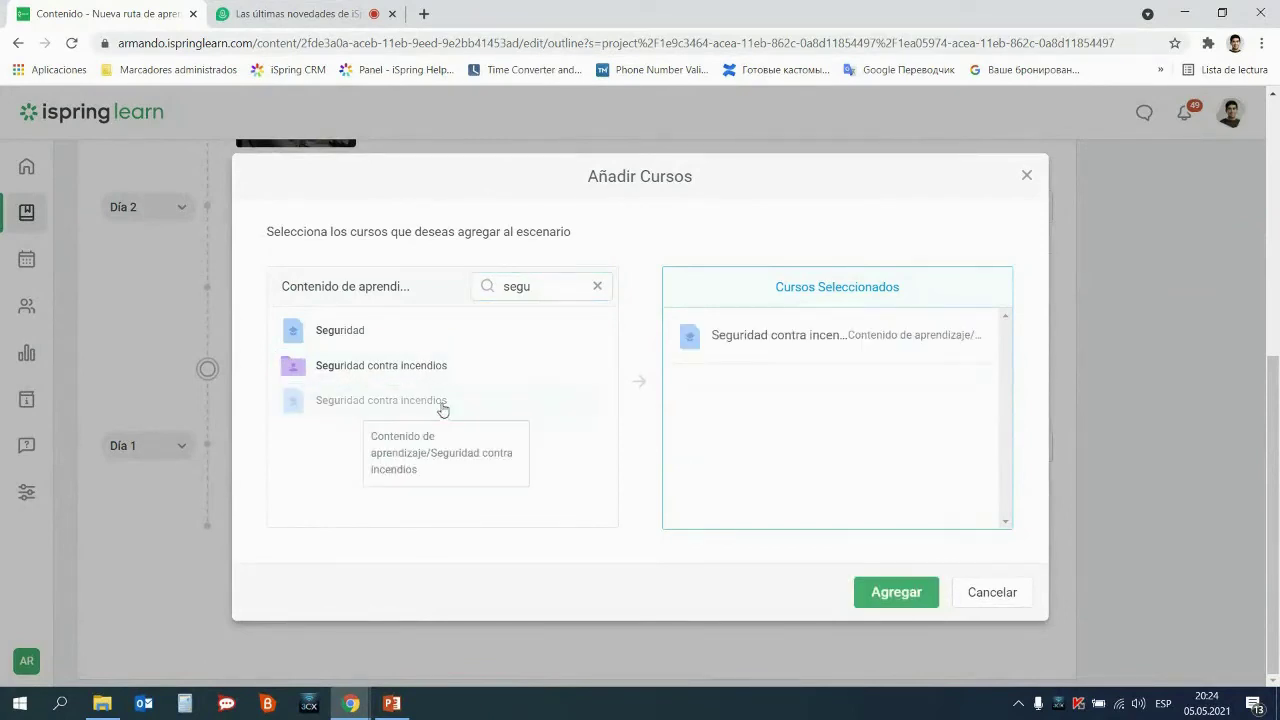
left_click(900, 594)
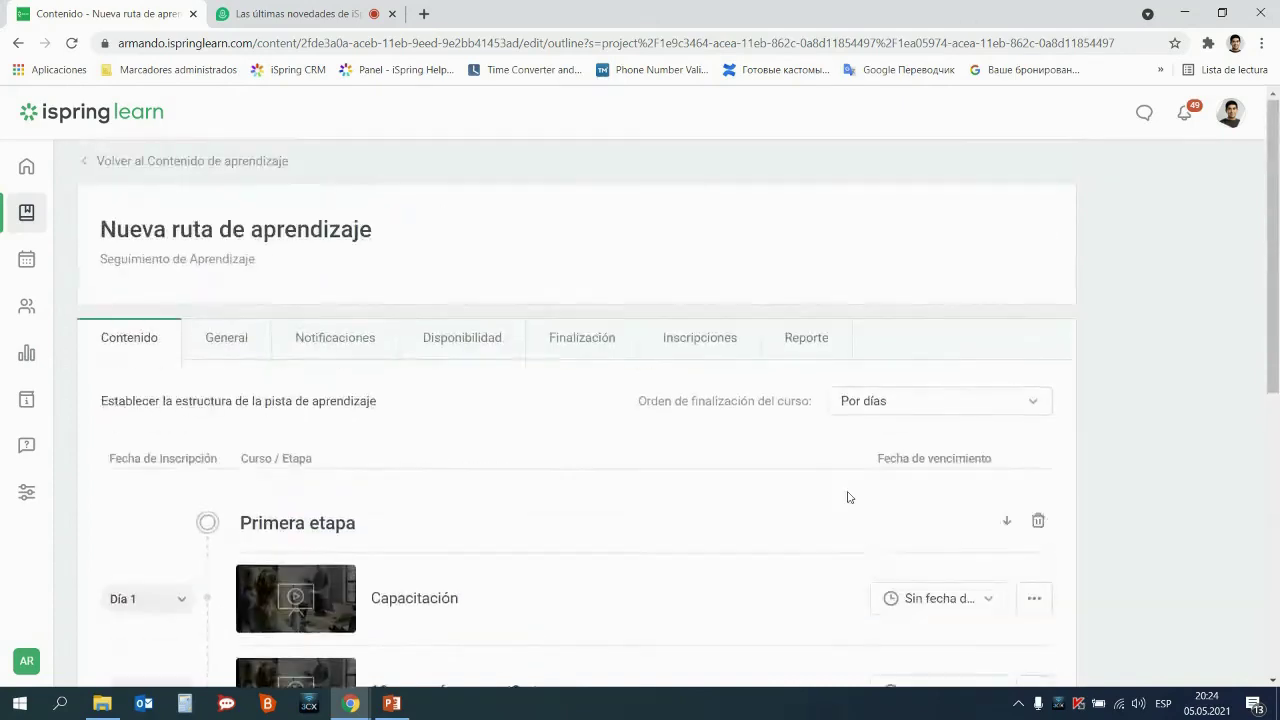
Apply Por días as the learning path's course completion order
left_click_drag(643, 403, 812, 402)
left_click(937, 404)
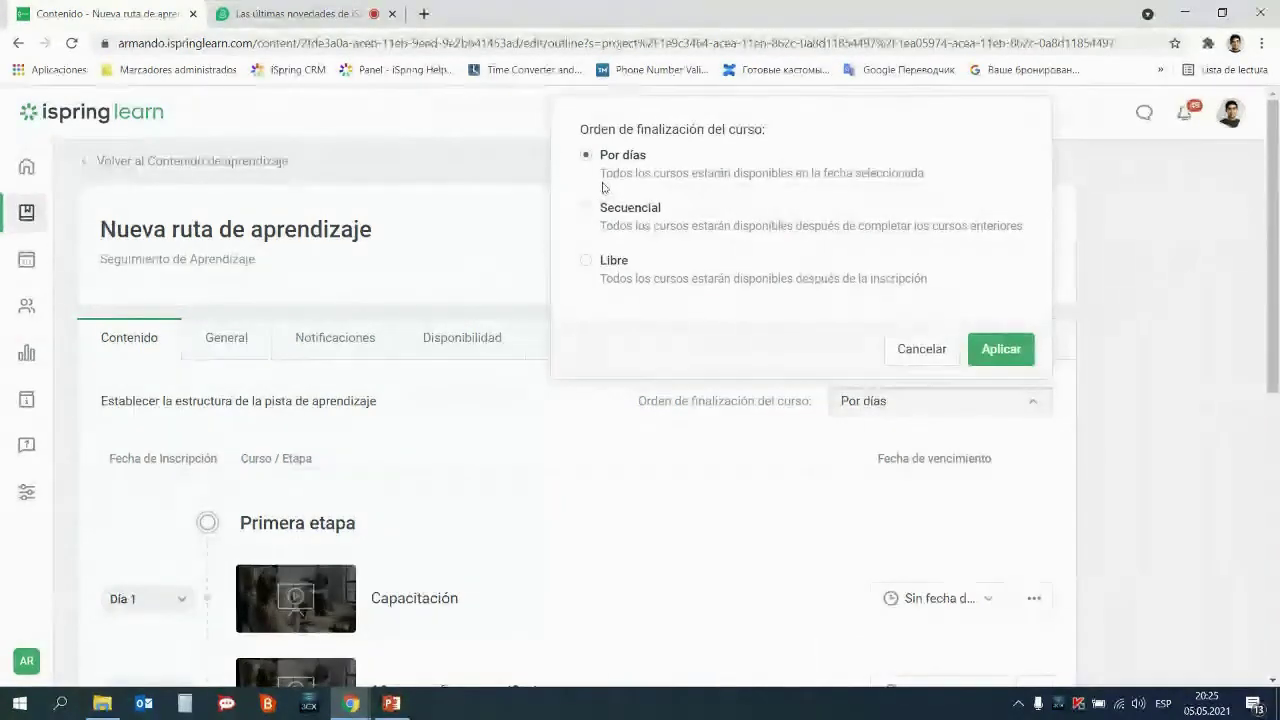
left_click(999, 349)
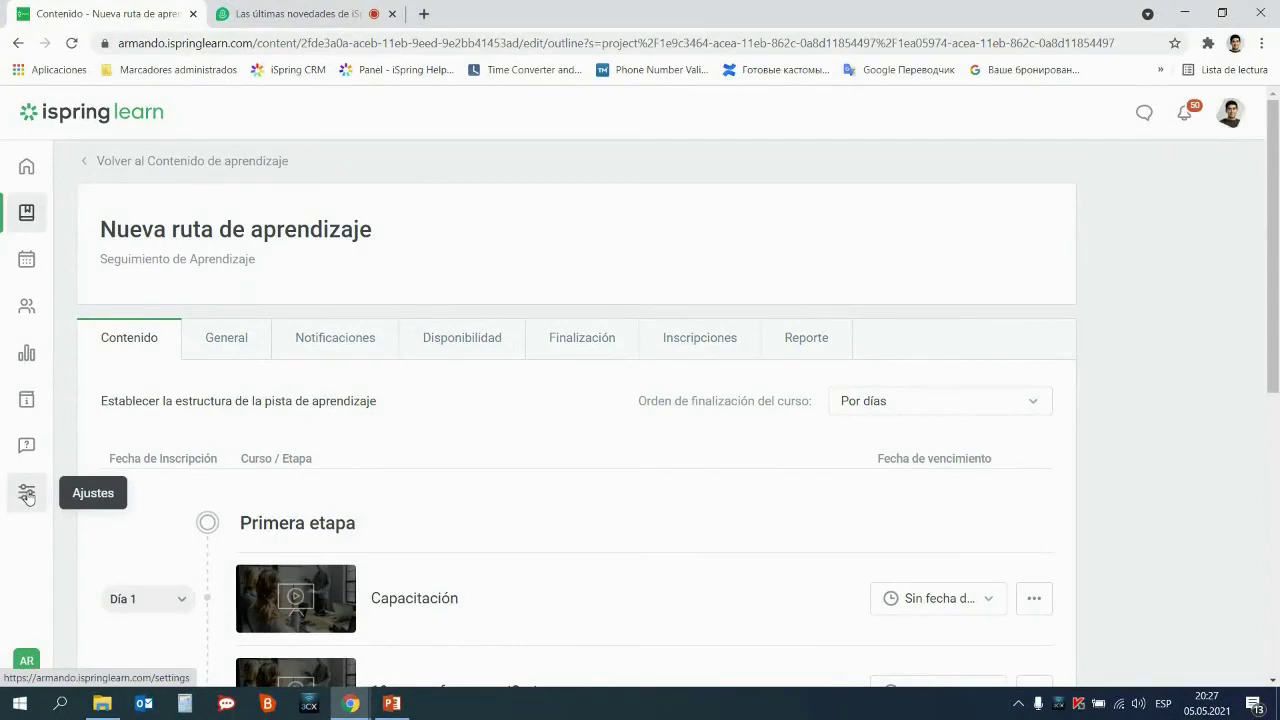
Open Configuración adicional > Gamificación, review the 1-point Puntos settings, and show the empty Premios tab
left_click(27, 493)
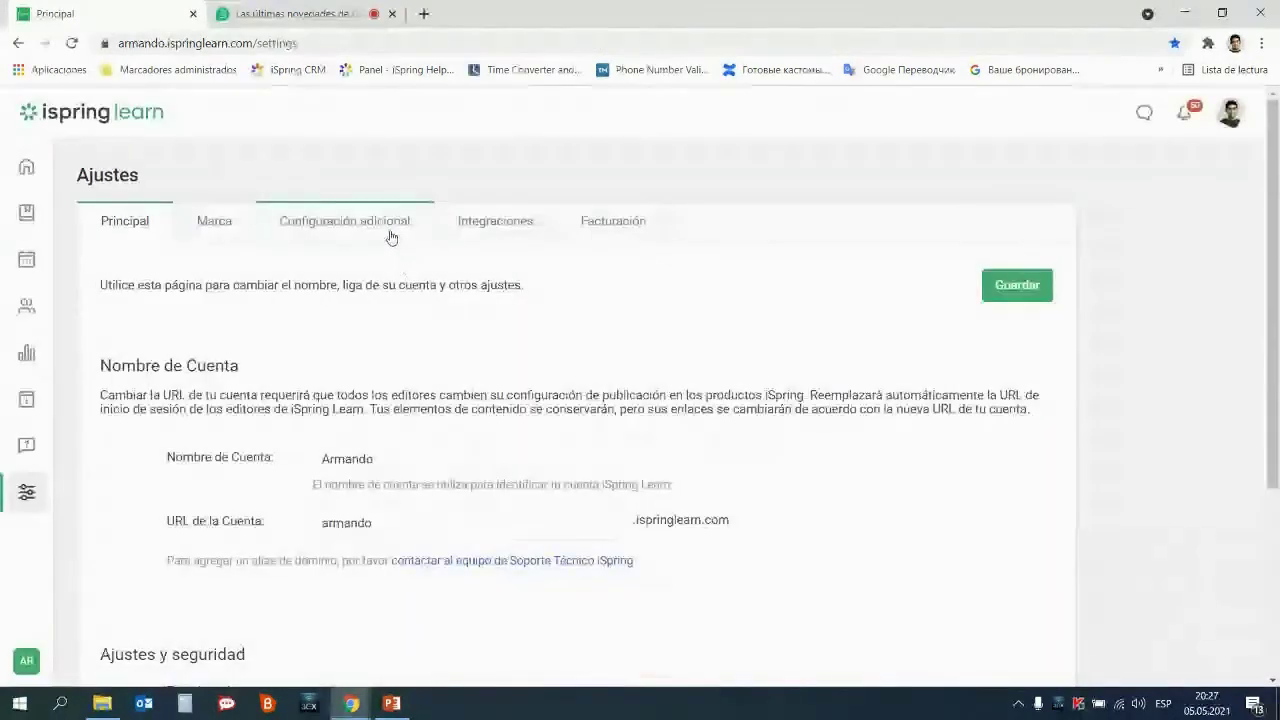
left_click(390, 232)
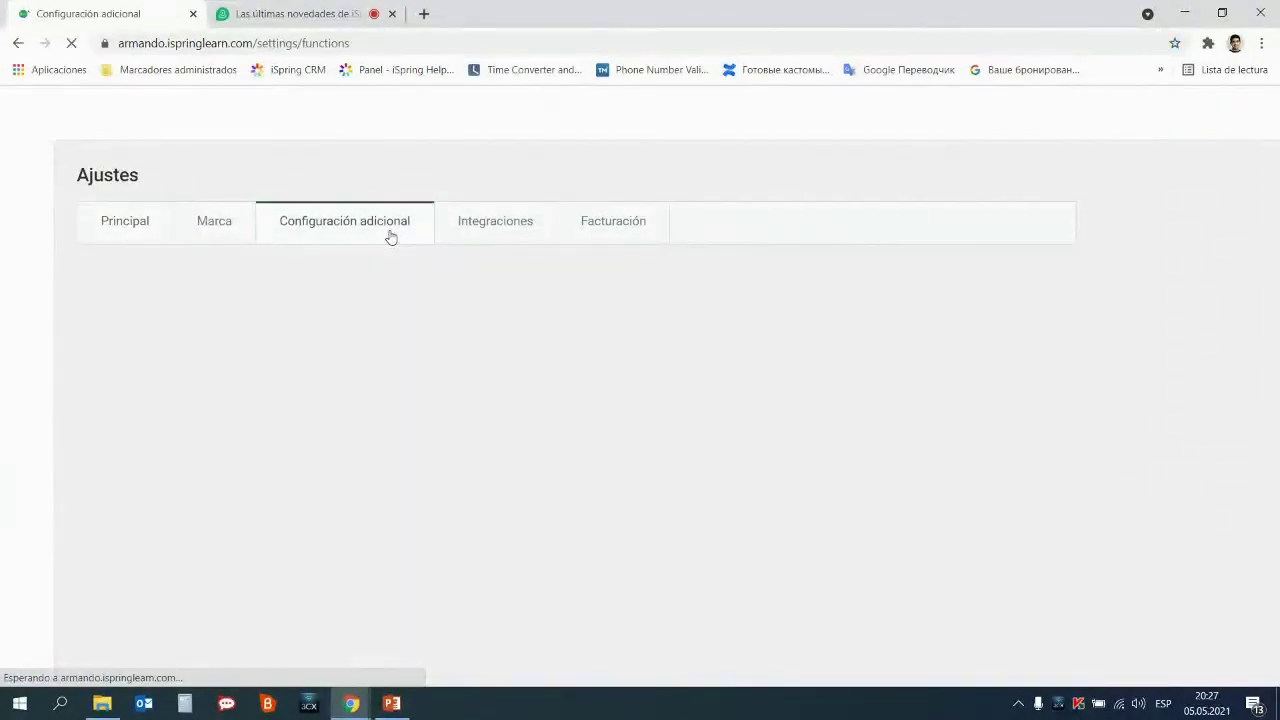
scroll(389, 260, "down", 1)
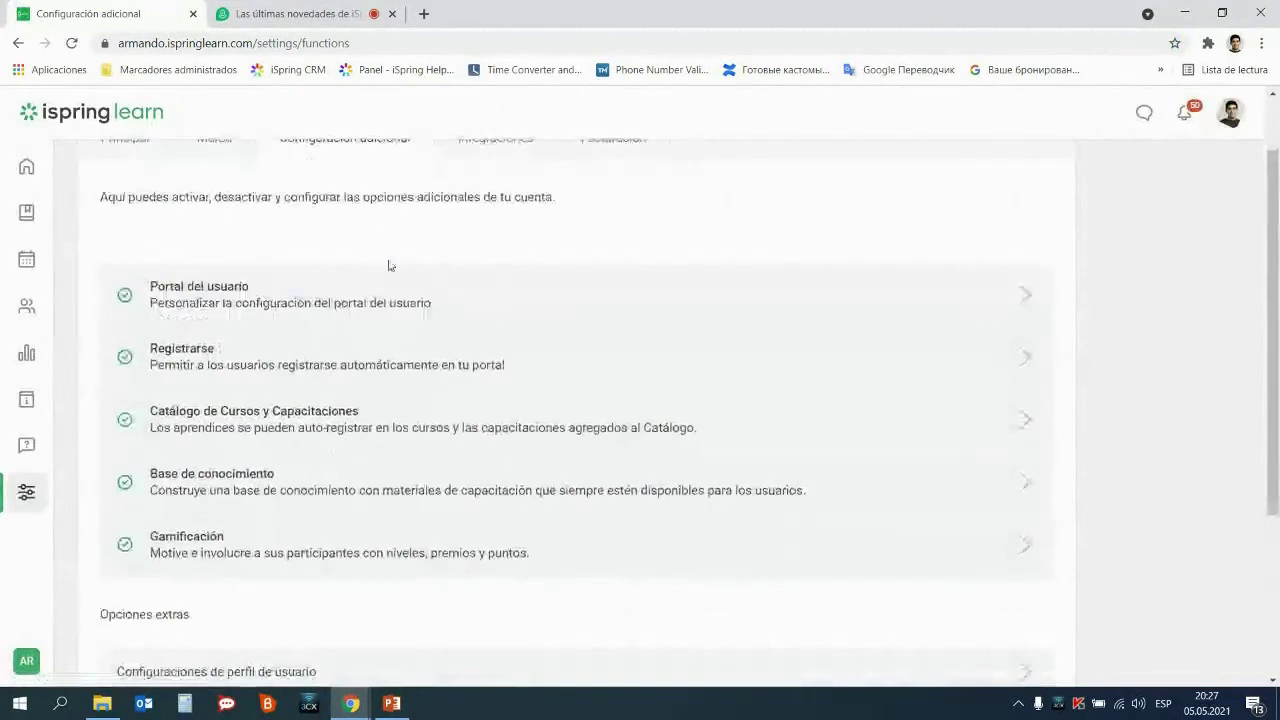
left_click(197, 552)
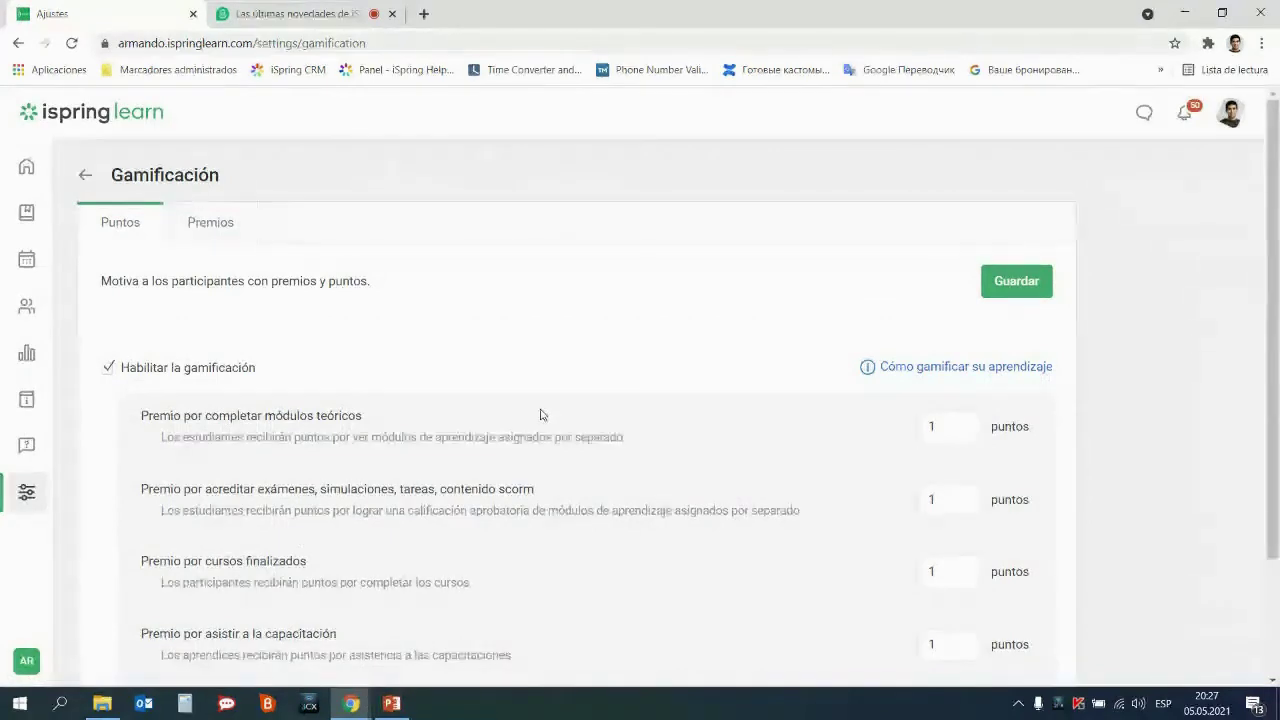
scroll(537, 414, "down", 1)
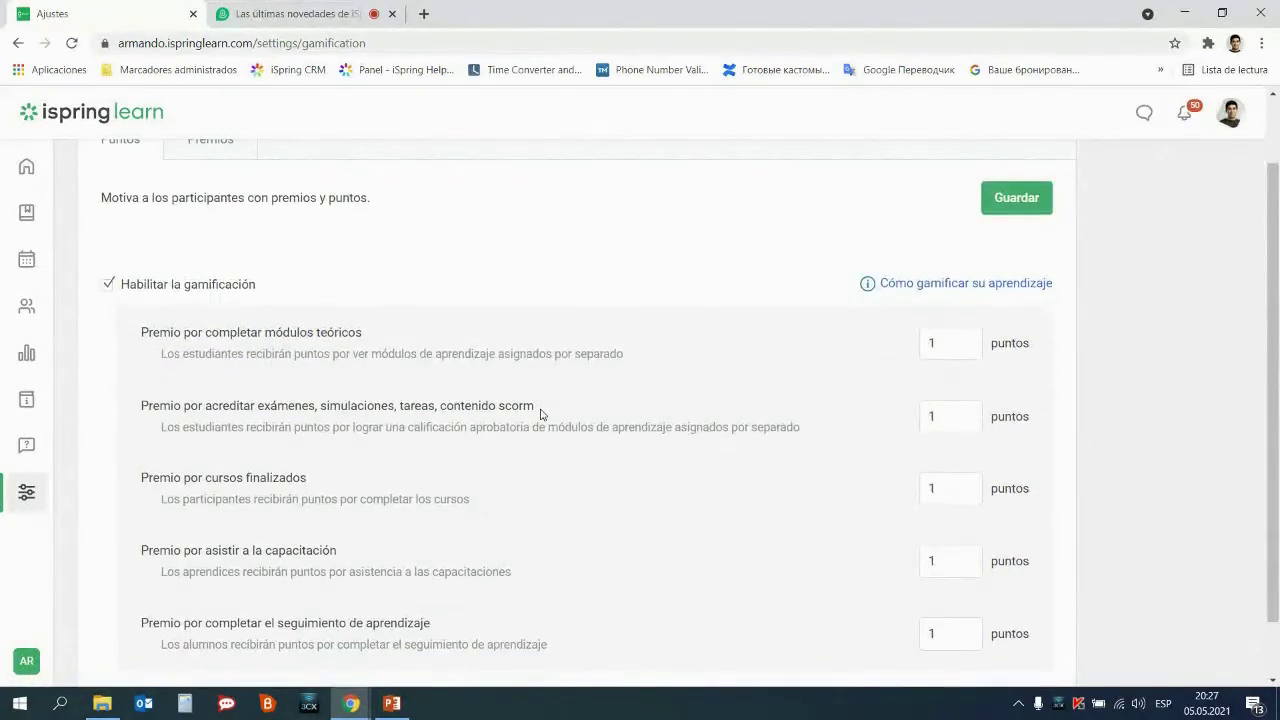
scroll(540, 400, "up", 2)
left_click(236, 221)
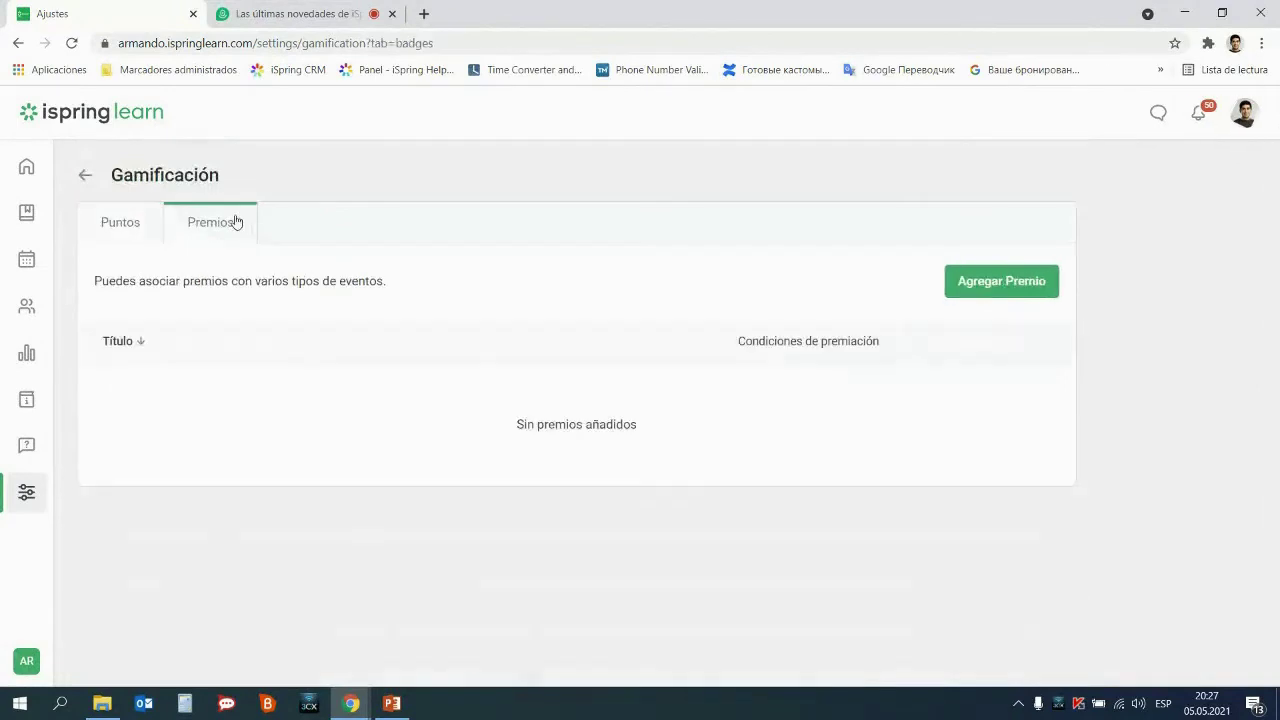
left_click(1010, 293)
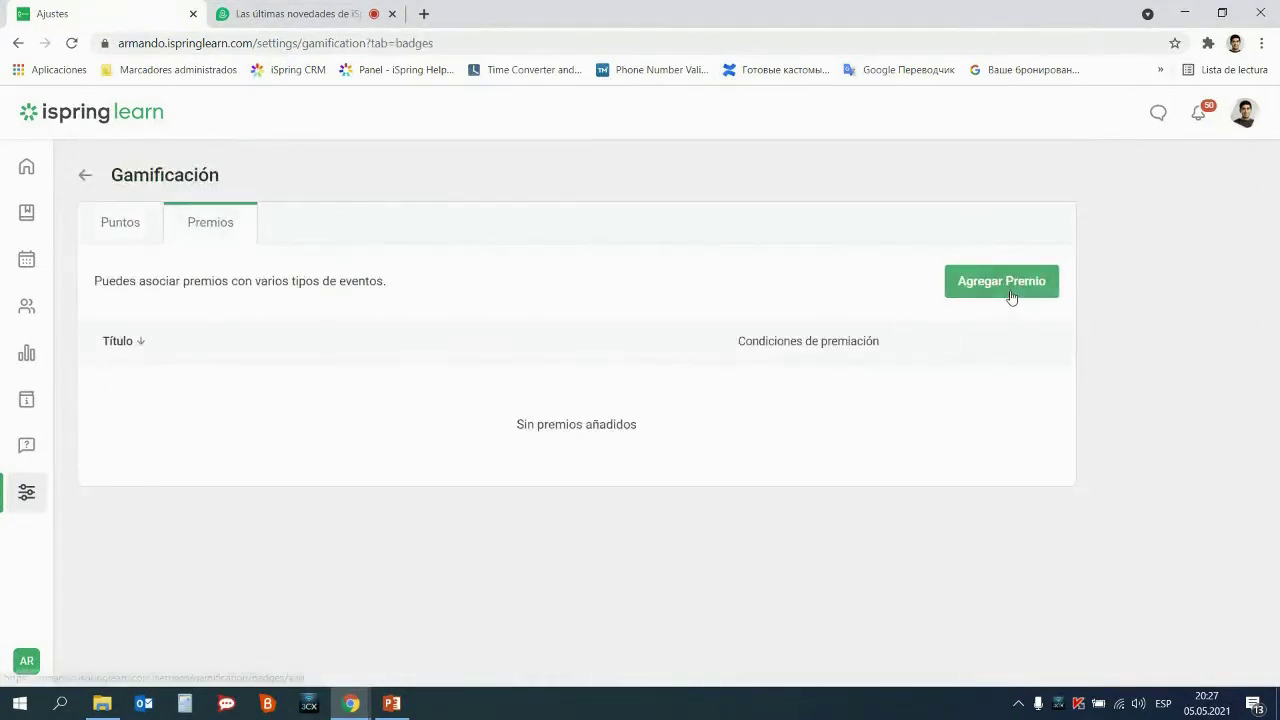
scroll(906, 354, "down", 1)
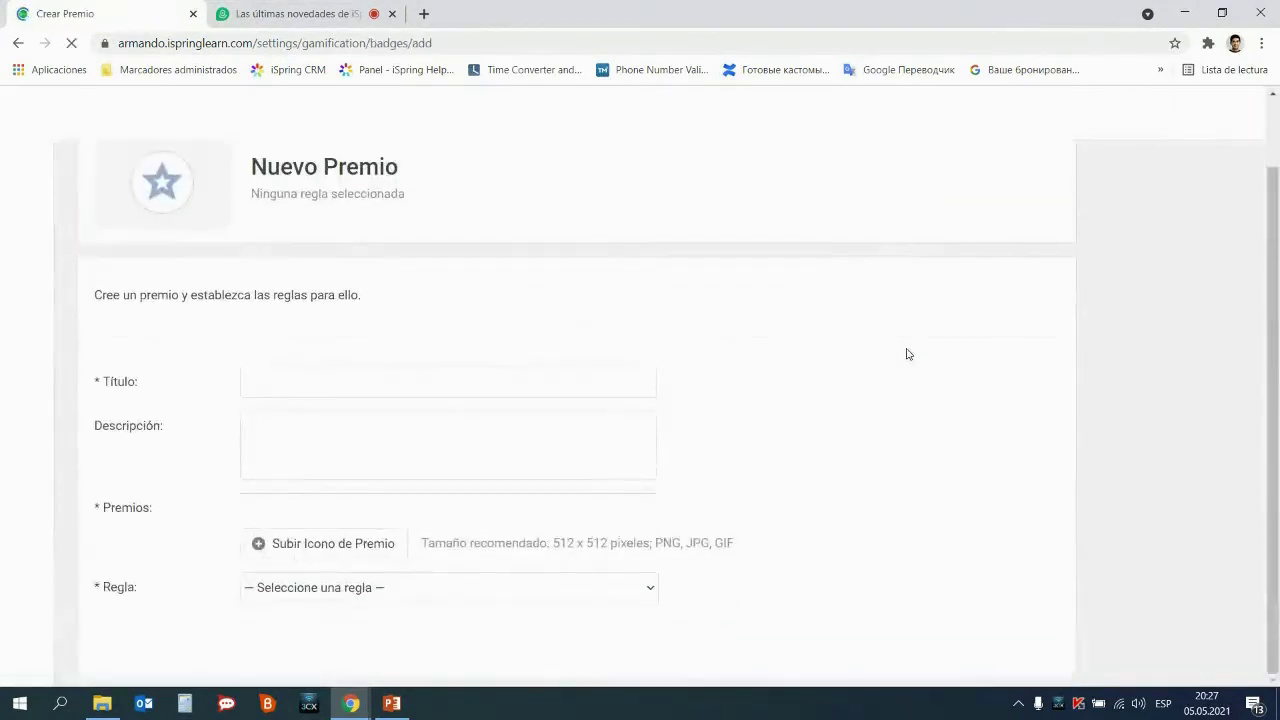
scroll(714, 443, "down", 1)
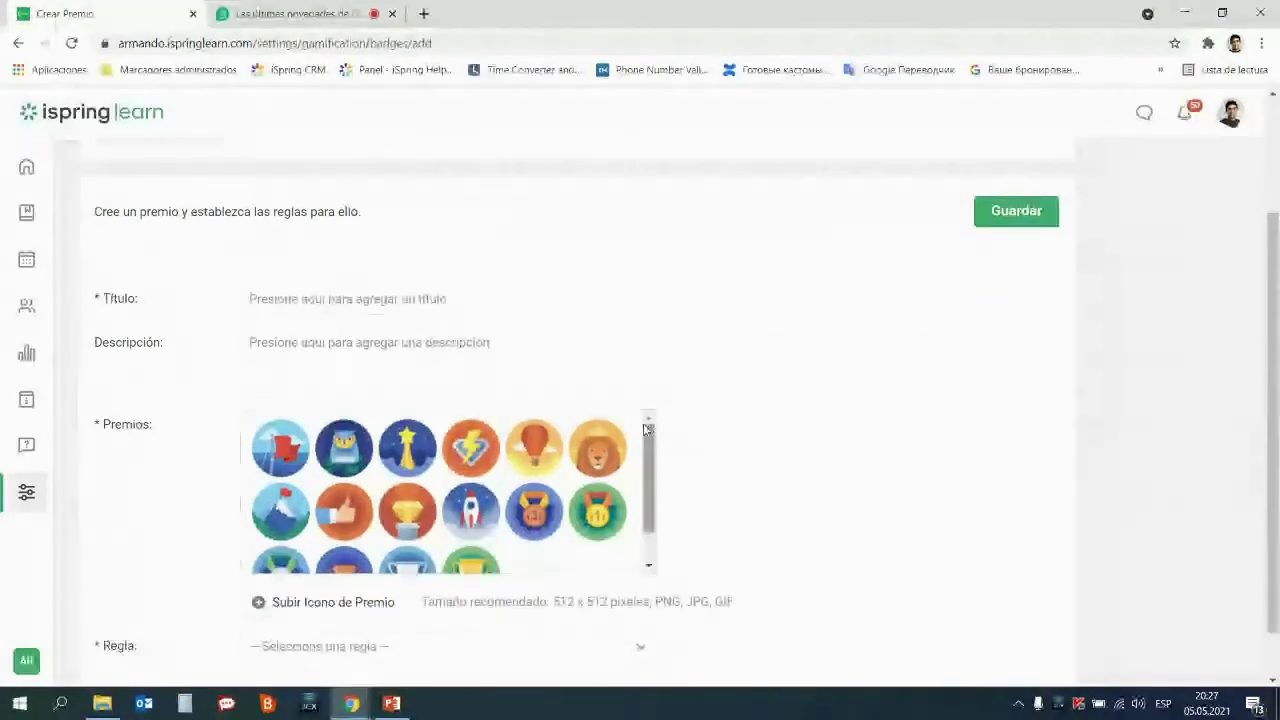
scroll(645, 465, "down", 2)
scroll(645, 465, "up", 2)
left_click_drag(646, 465, 647, 451)
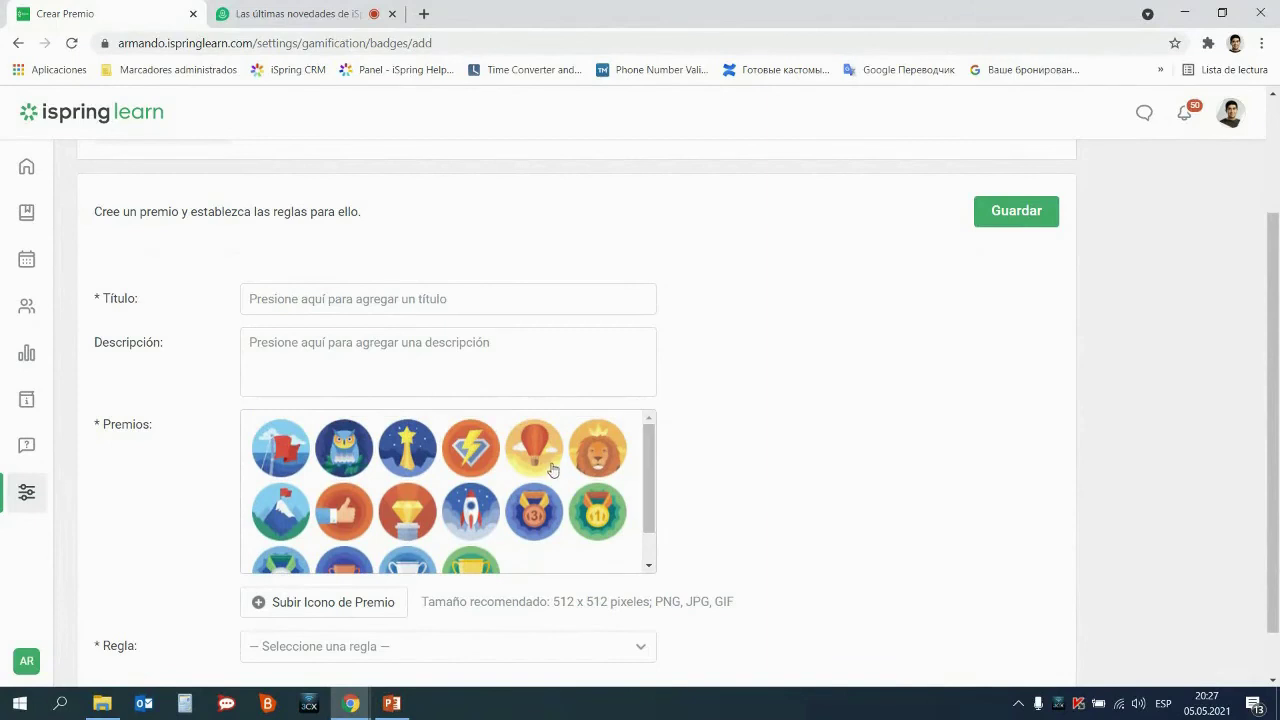
scroll(575, 460, "down", 1)
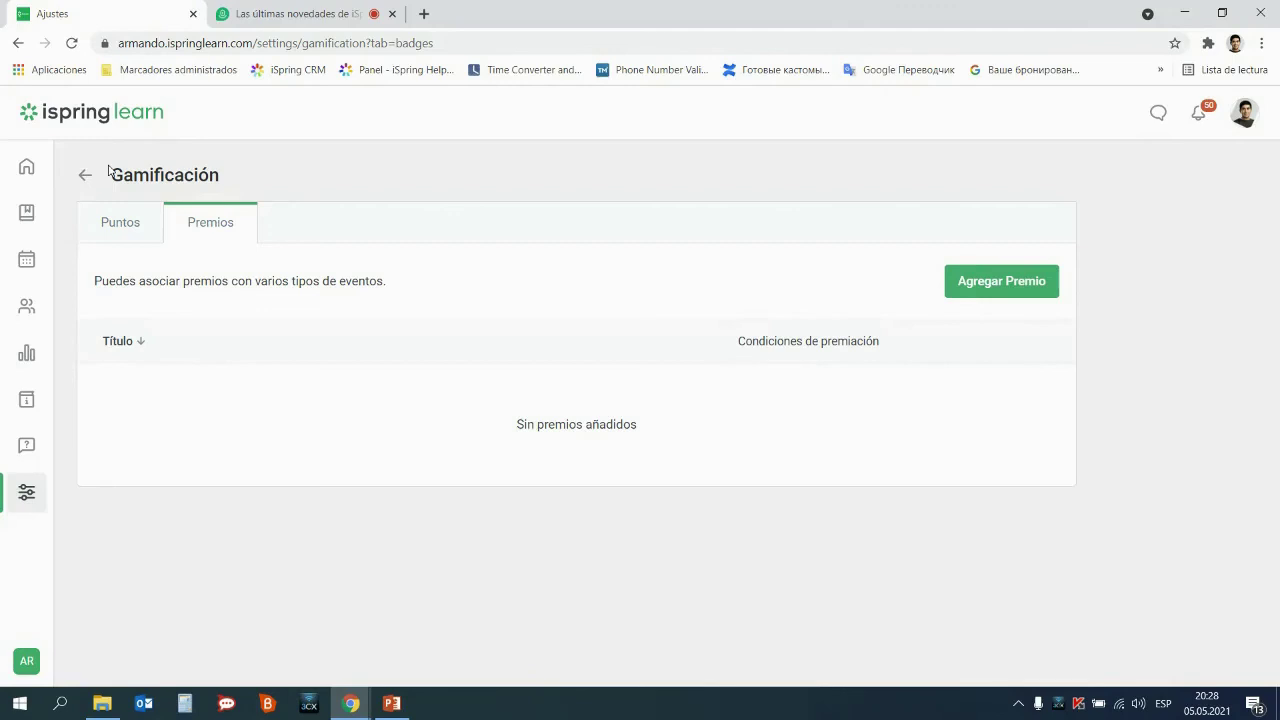
Look over the Entrenamiento project in Contenido de aprendizaje, then bring up the Reporte overview
left_click(26, 213)
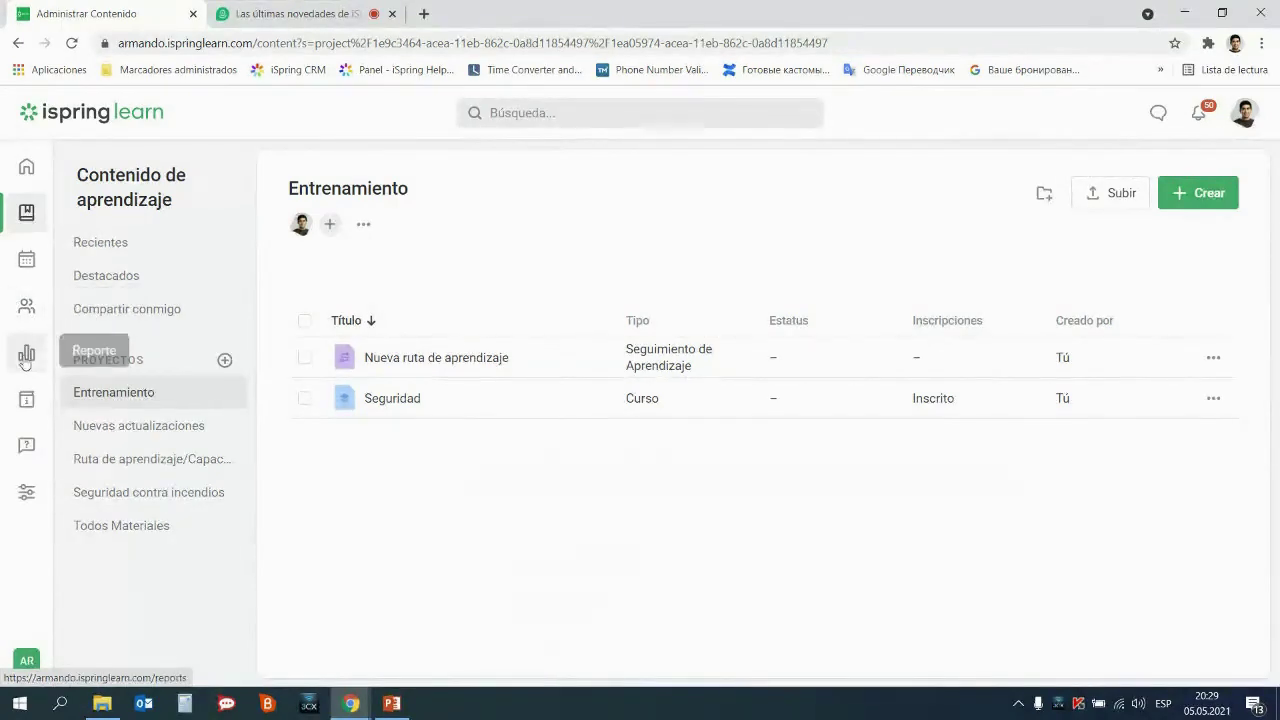
left_click(27, 357)
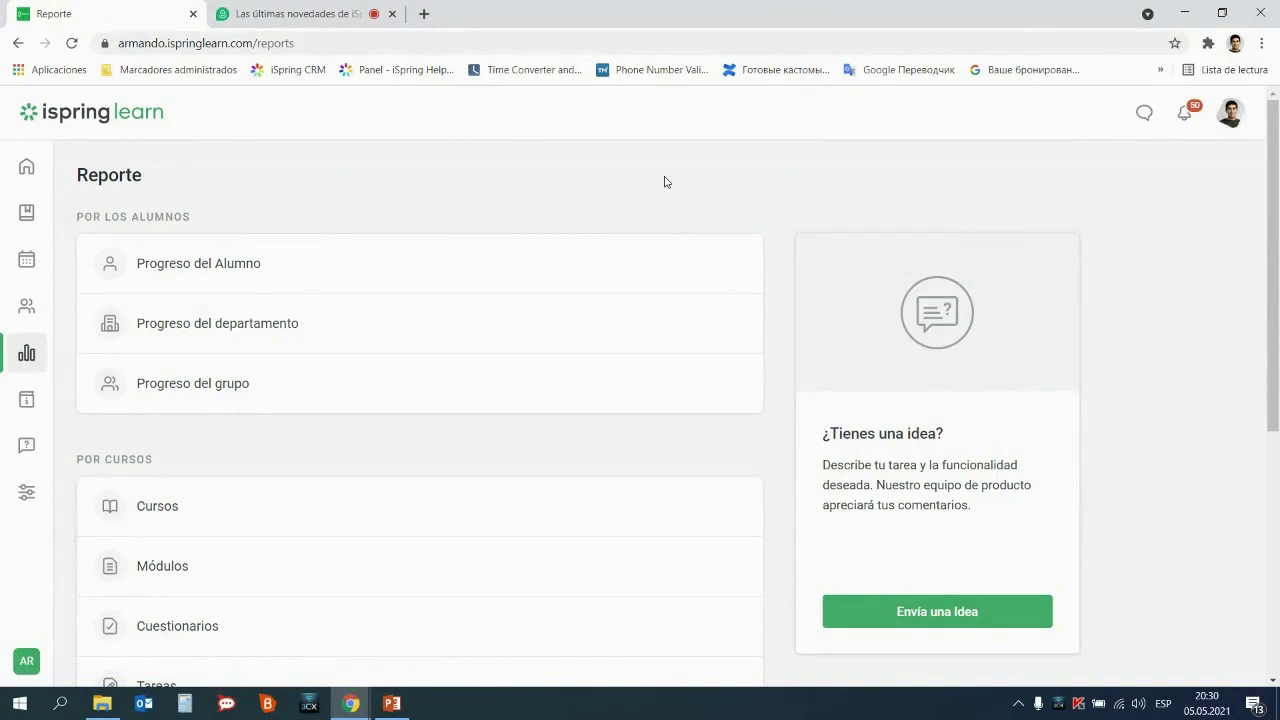
Show the five built-in profiles on the Administrar usuarios Perfil tab, then open the account dropdown
left_click(27, 492)
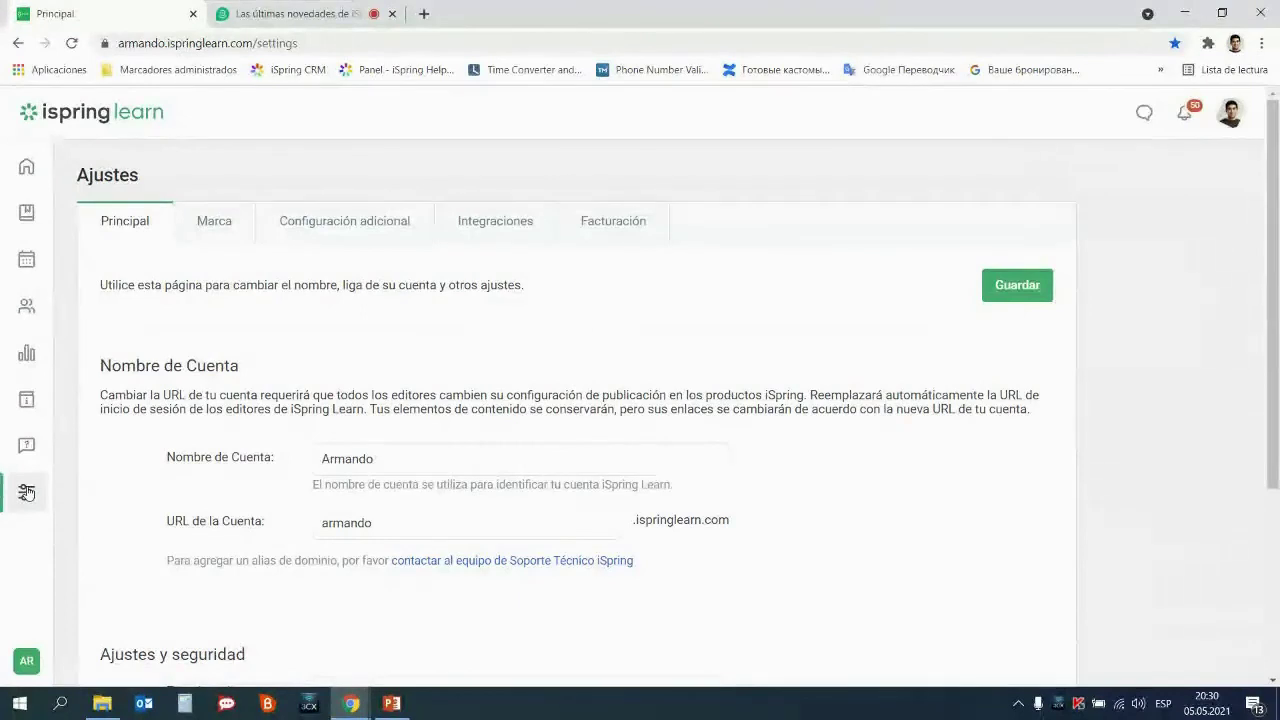
left_click(28, 310)
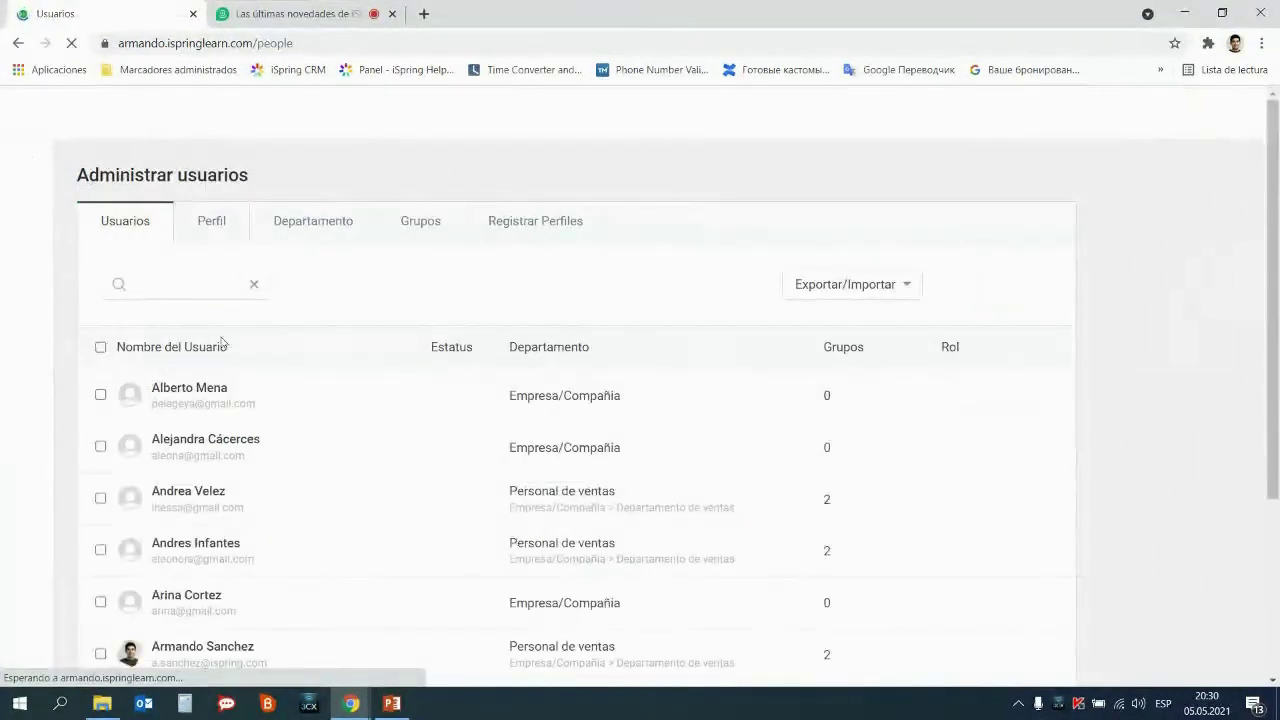
left_click(228, 226)
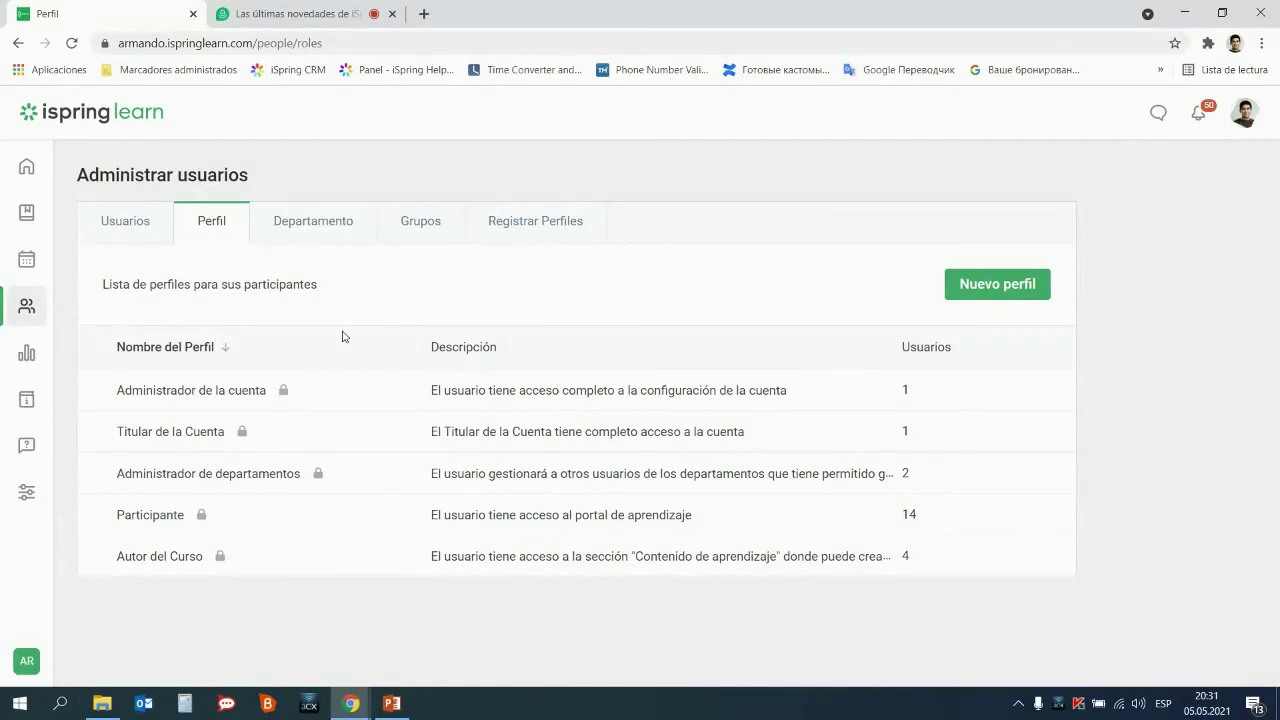
left_click(1241, 114)
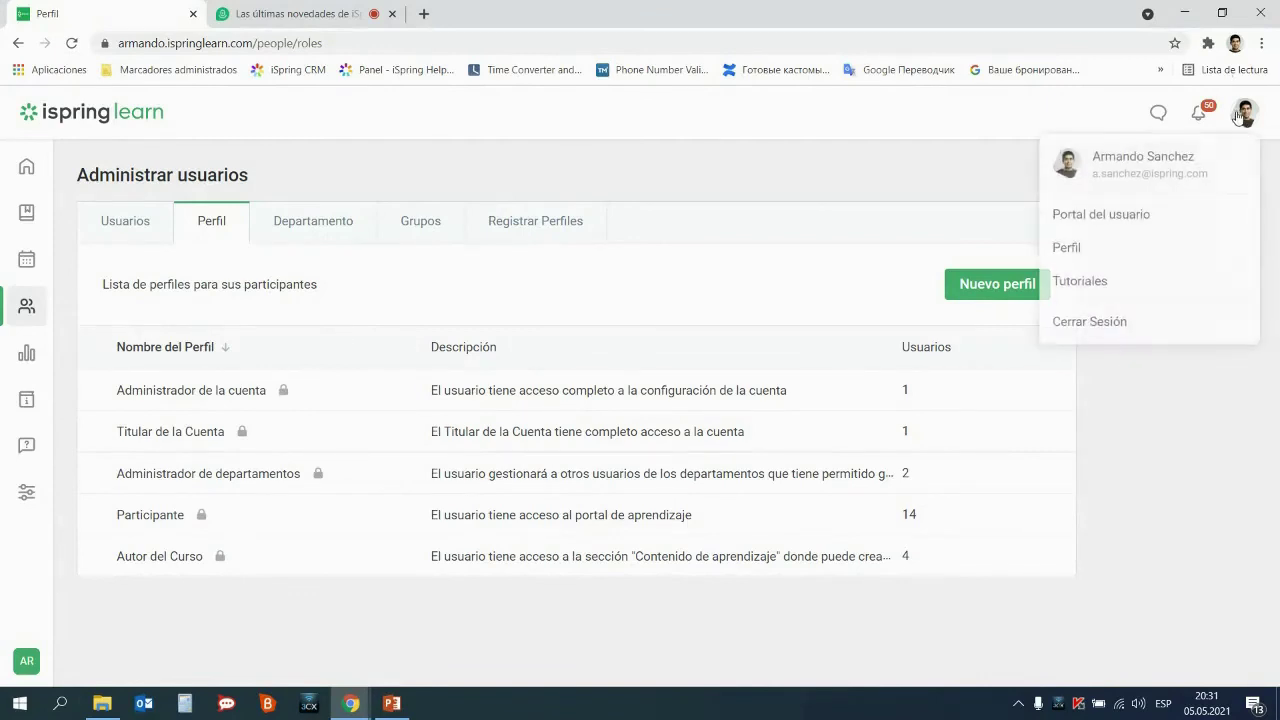
Switch to the Portal del usuario, dismiss the welcome message, and open the Logros achievements page
left_click(1127, 219)
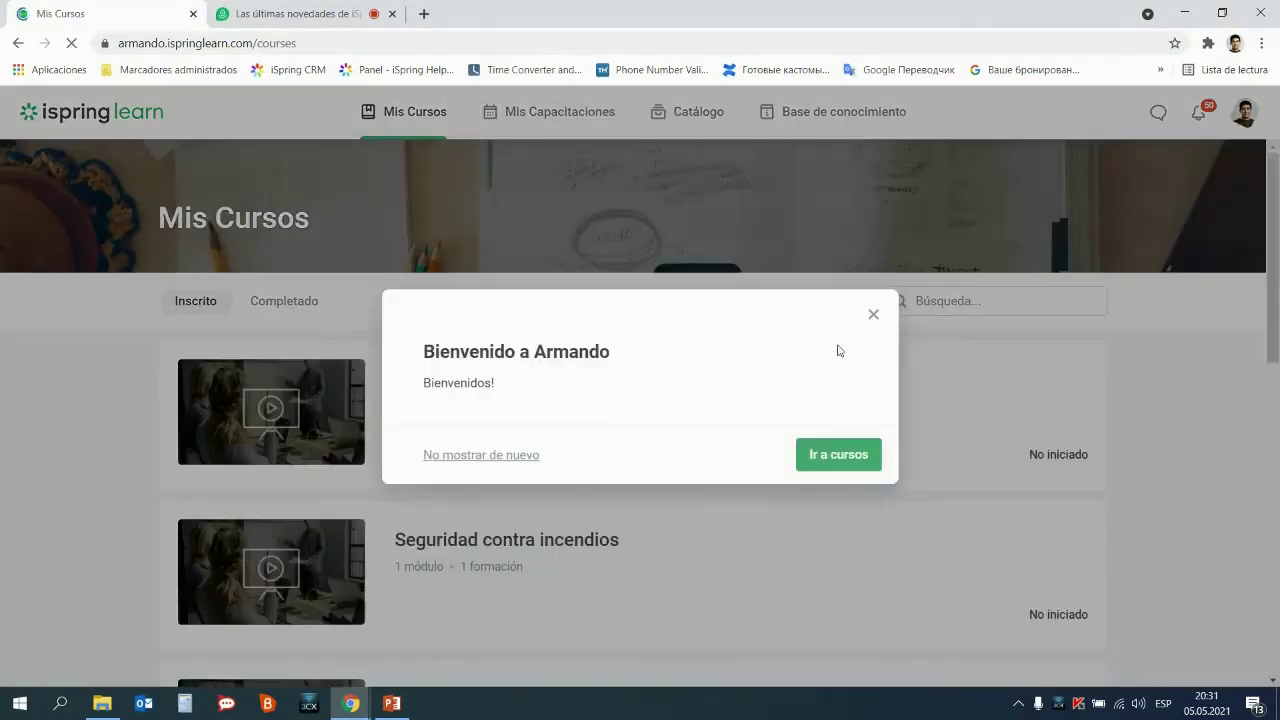
left_click(876, 317)
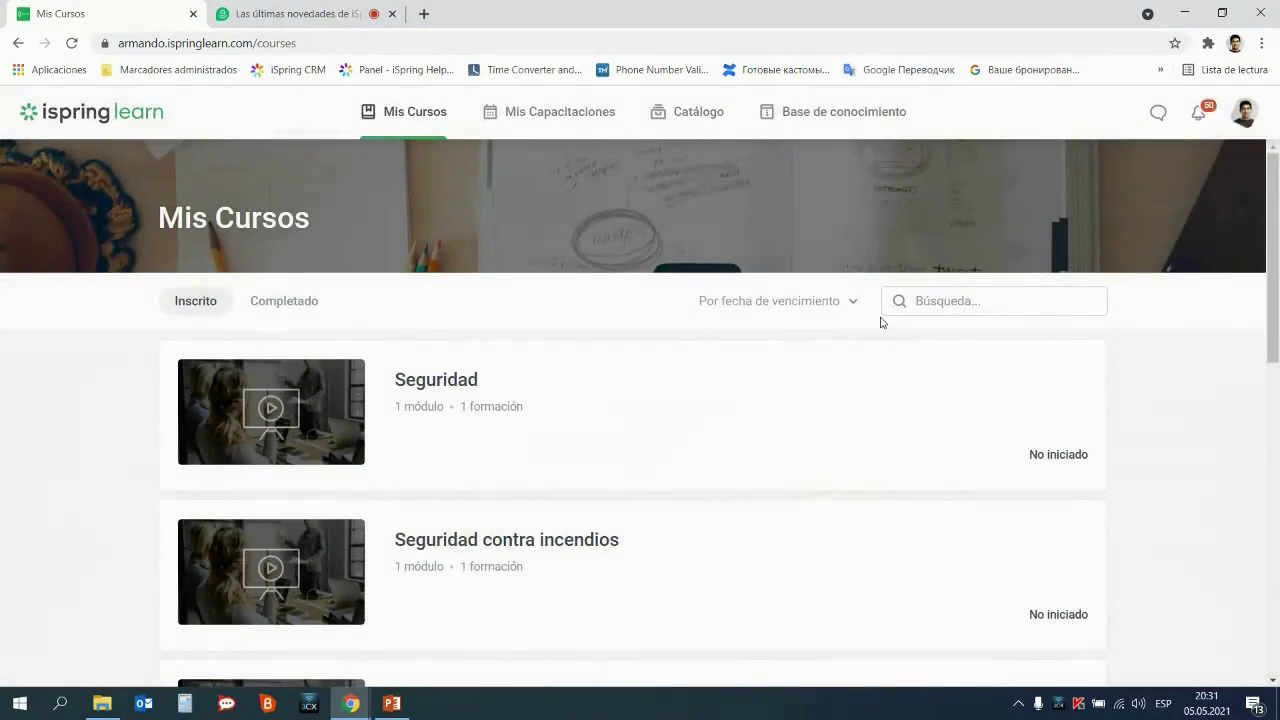
left_click(1243, 112)
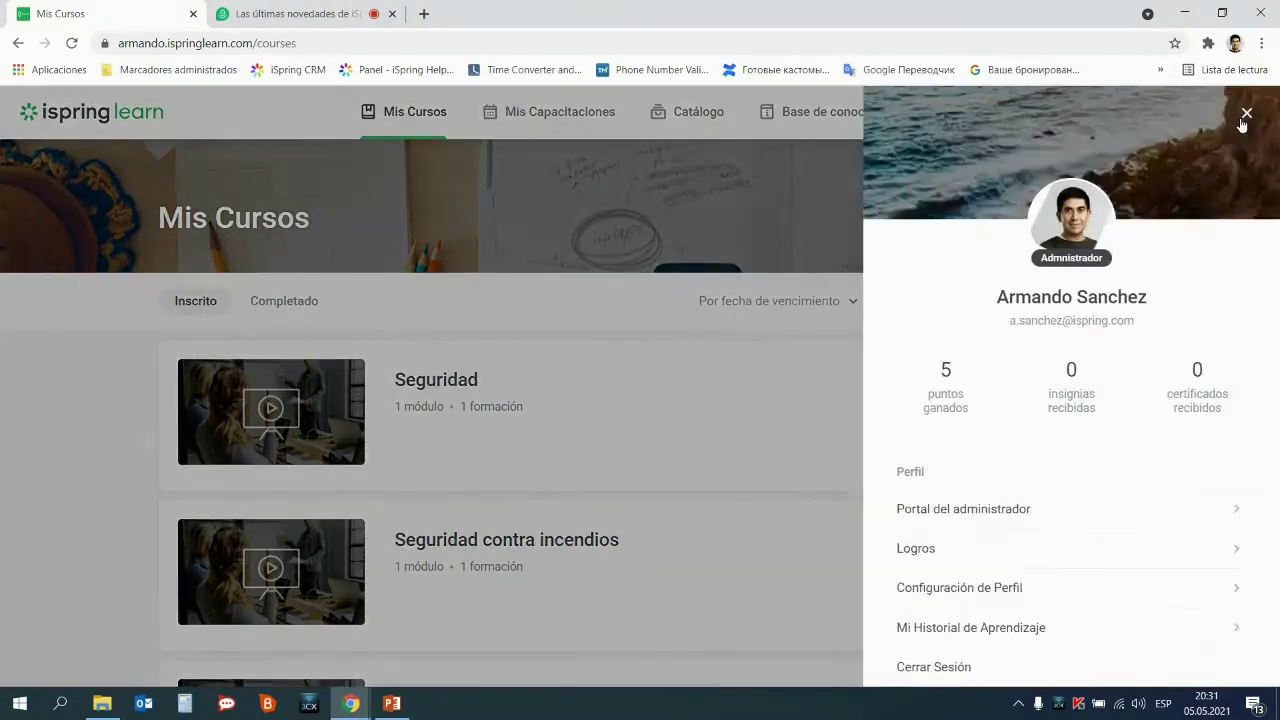
left_click(954, 555)
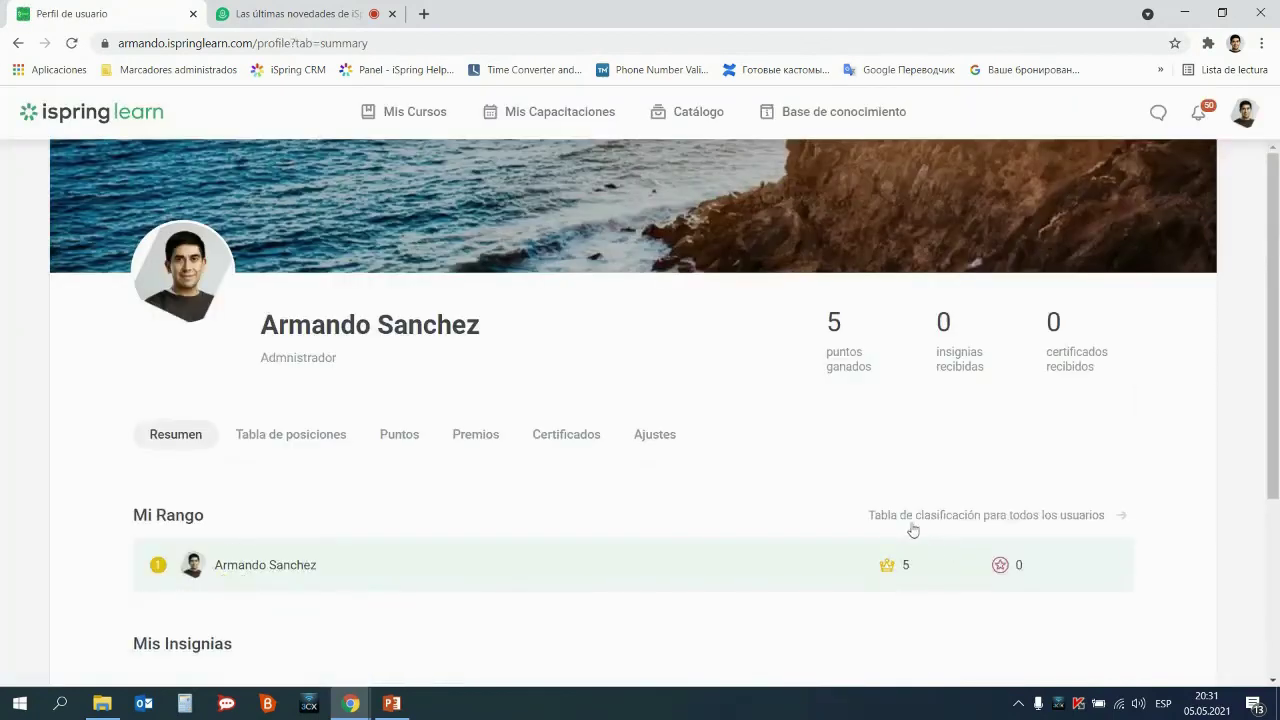
Check the Puntos tab's 5 points and the empty Premios and Certificados tabs
scroll(915, 535, "down", 1)
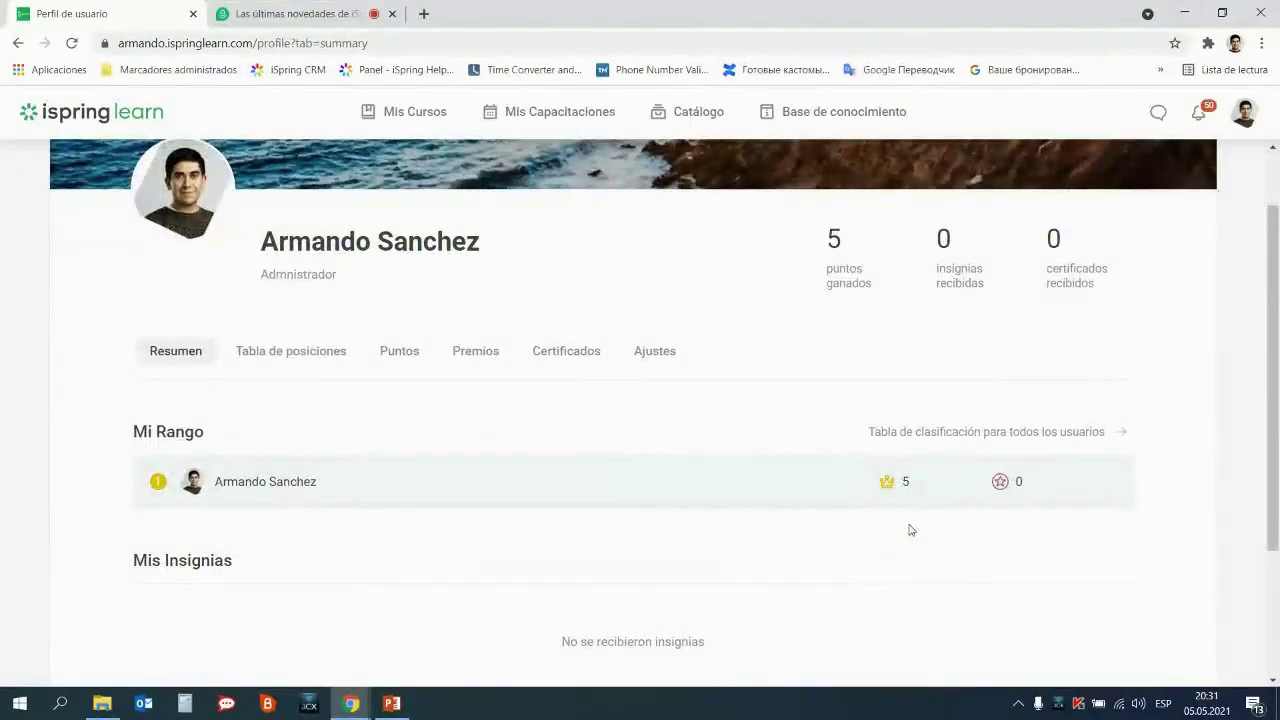
left_click(397, 353)
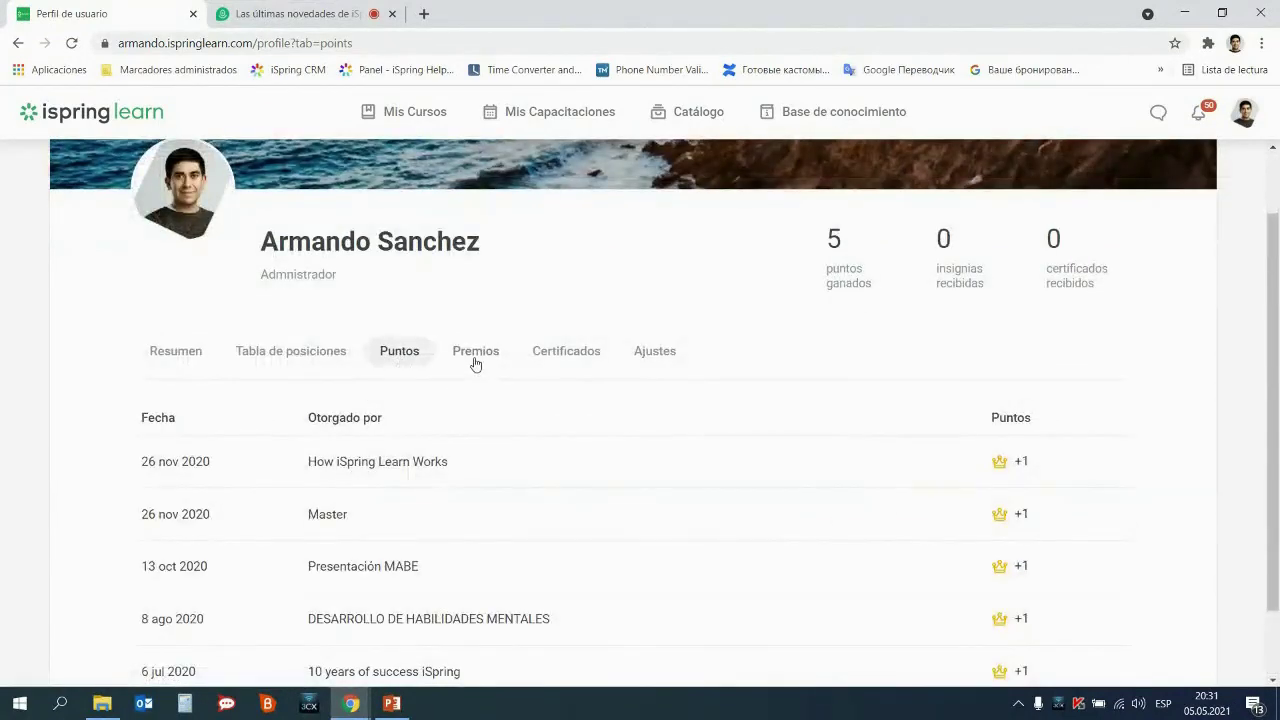
left_click(475, 364)
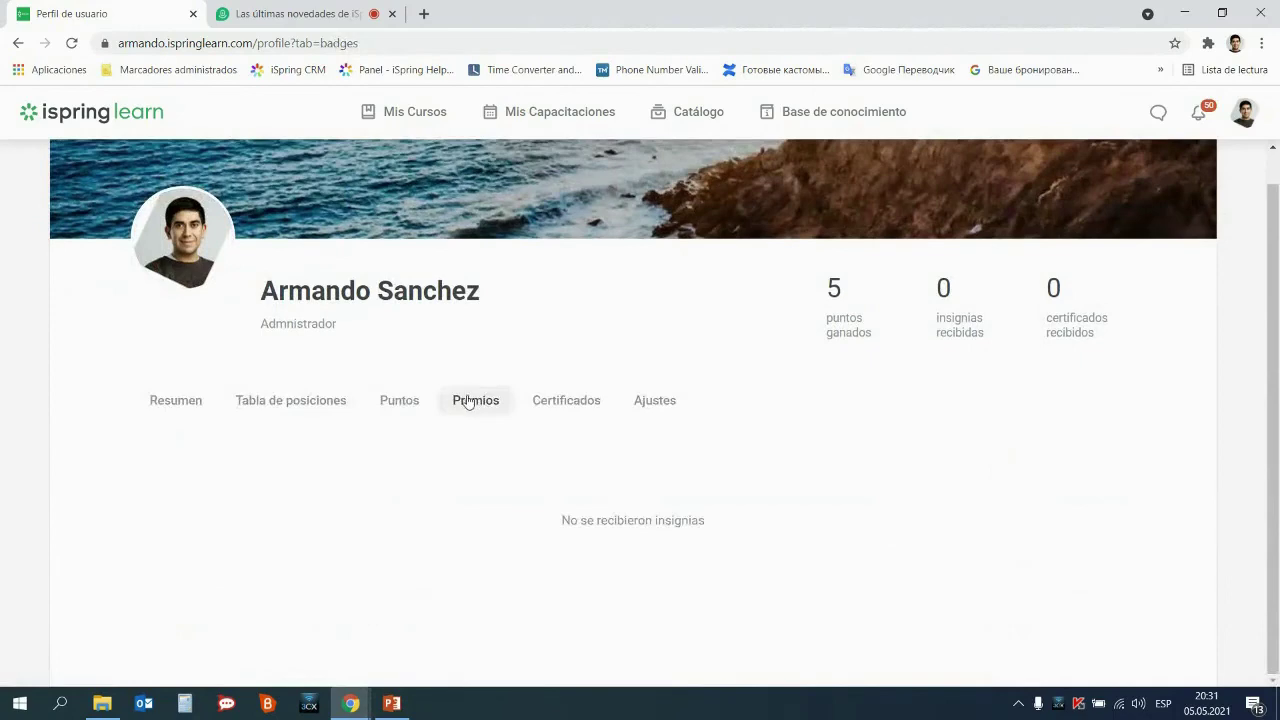
left_click(543, 410)
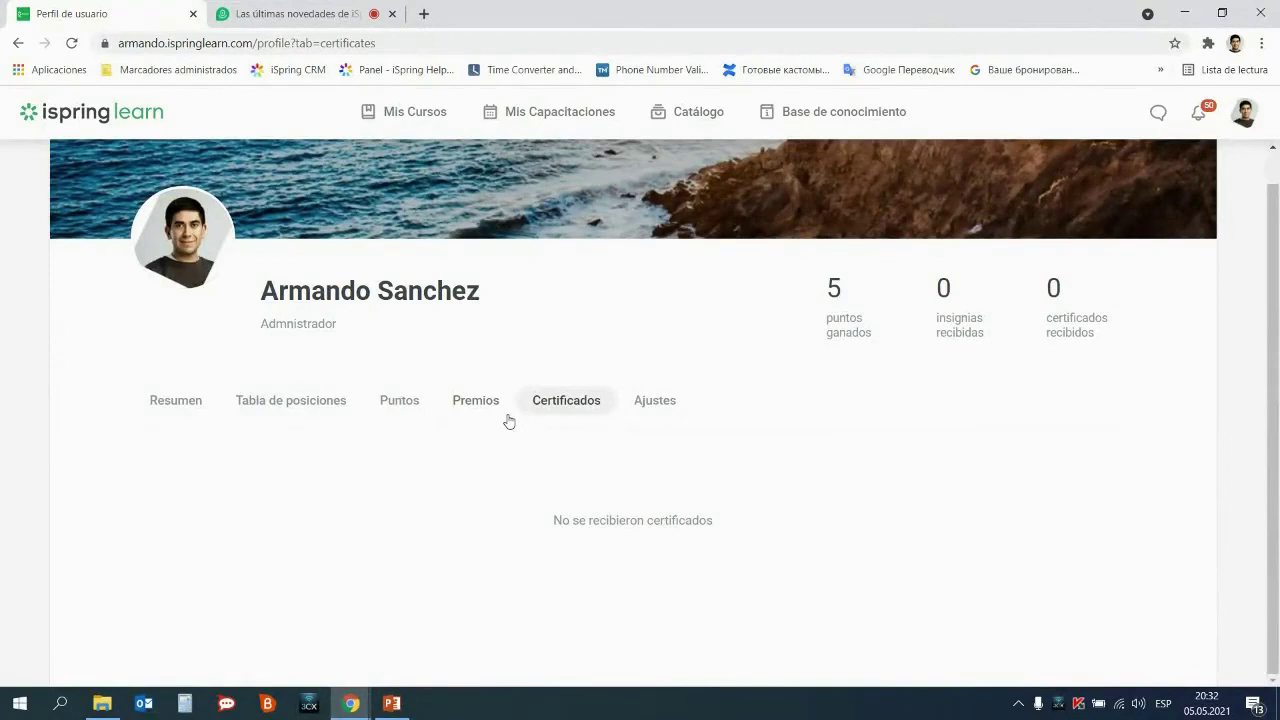
left_click(488, 402)
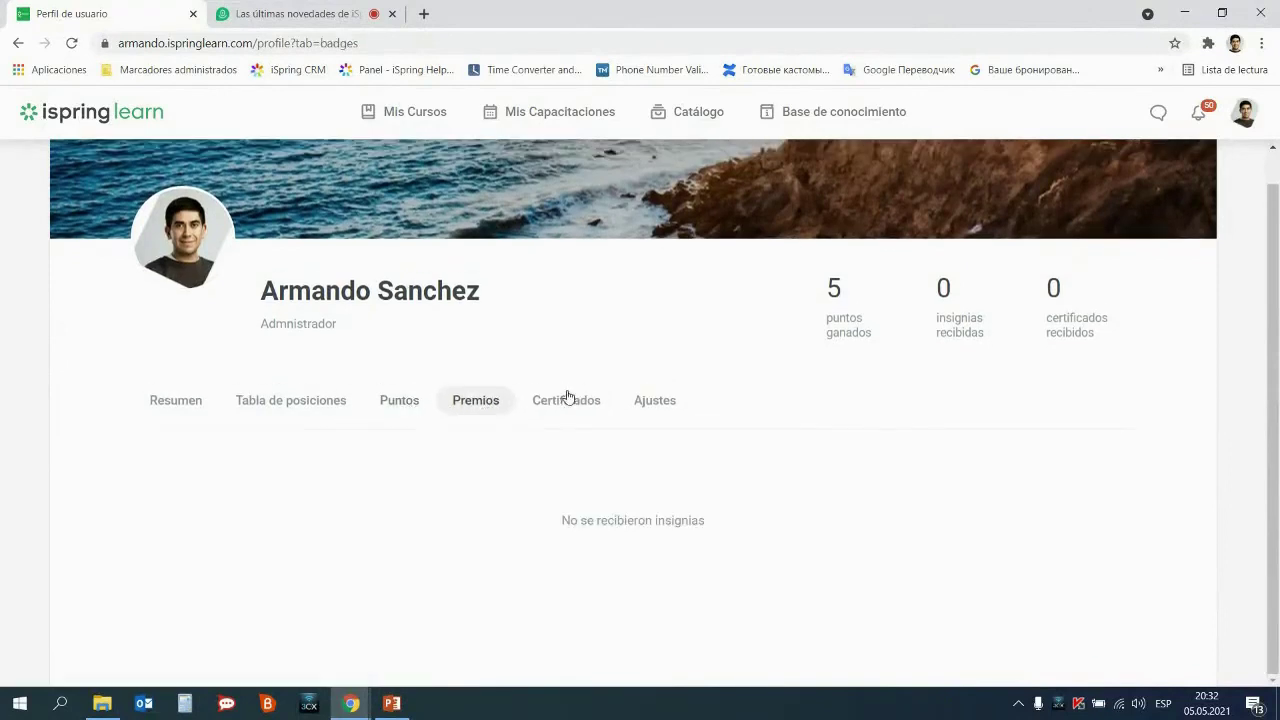
left_click(403, 404)
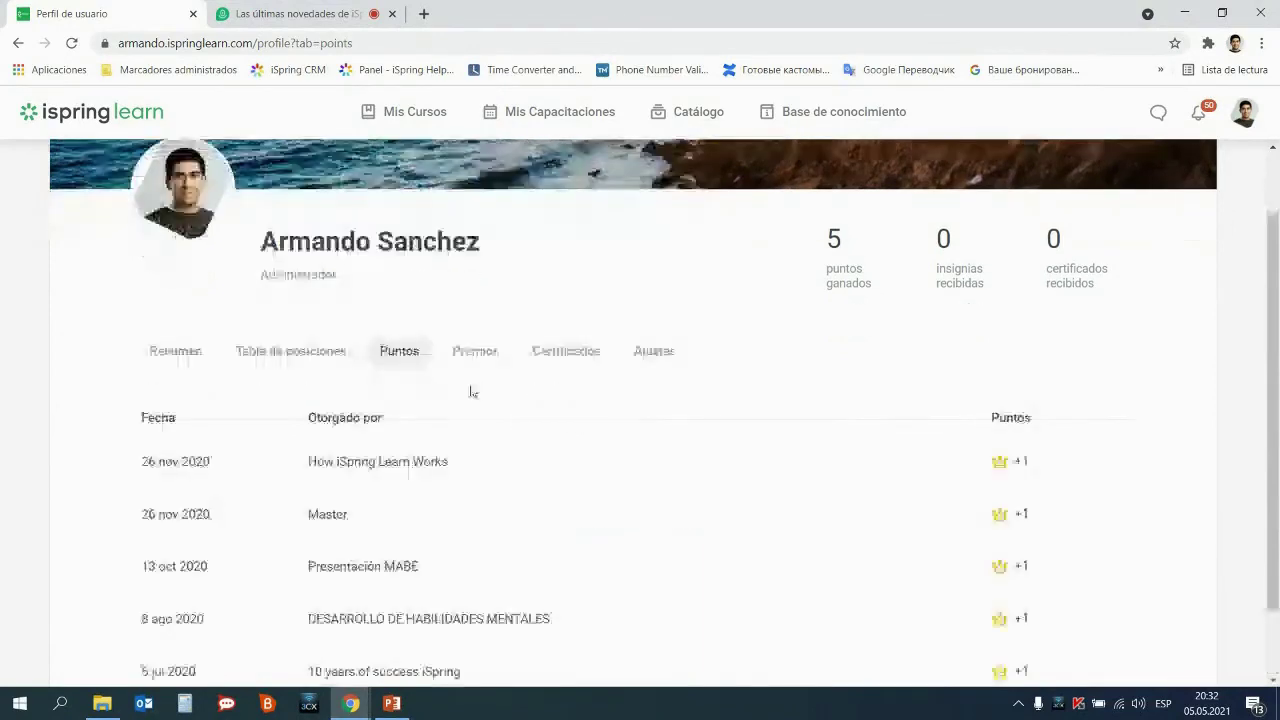